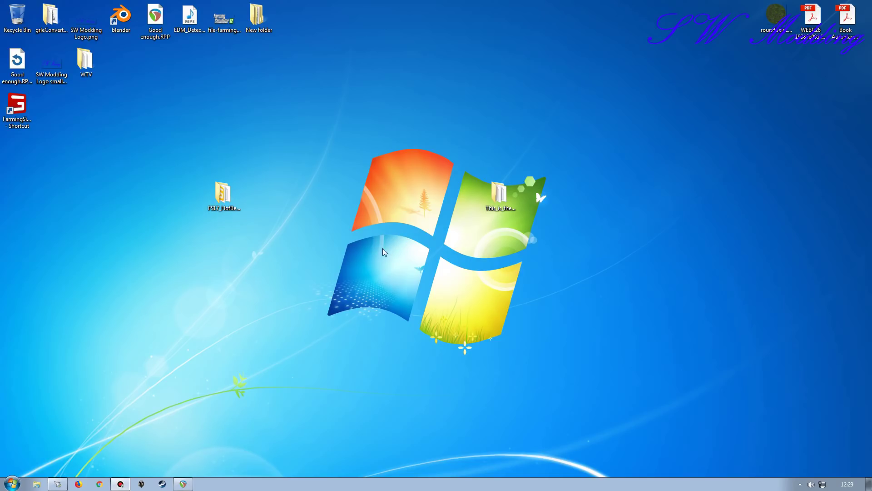
# - Move the desktop folder icons toward the centre and reopen the FS17_HofBergmann_Reloaded_BaleAddon folder
pyautogui.doubleClick(225, 194)
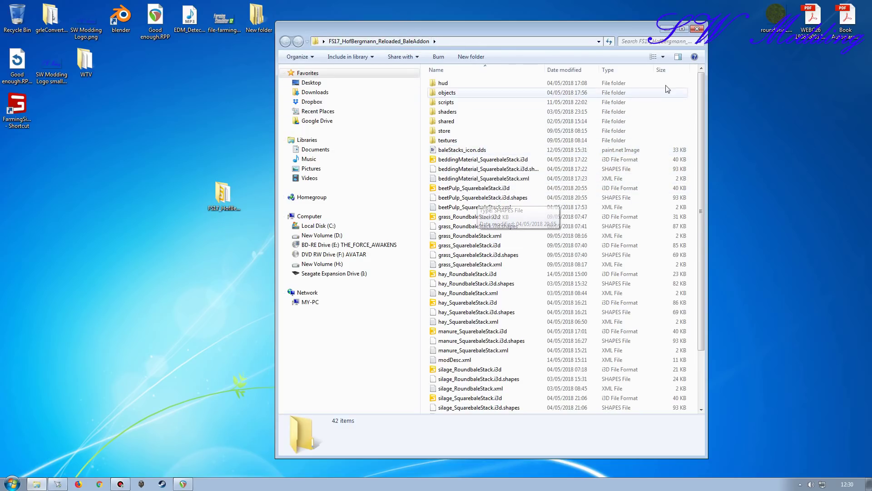
pyautogui.click(697, 29)
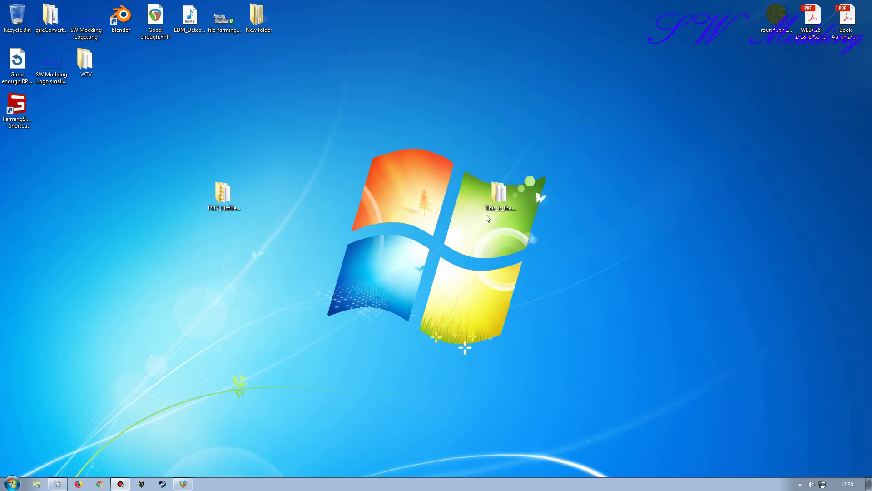
pyautogui.moveTo(498, 205); pyautogui.dragTo(532, 160)
pyautogui.moveTo(225, 196); pyautogui.dragTo(433, 153)
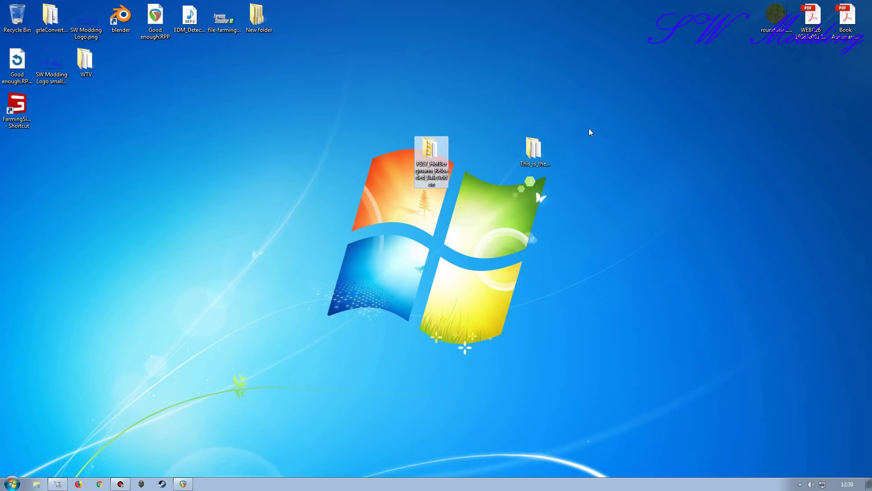
pyautogui.doubleClick(434, 157)
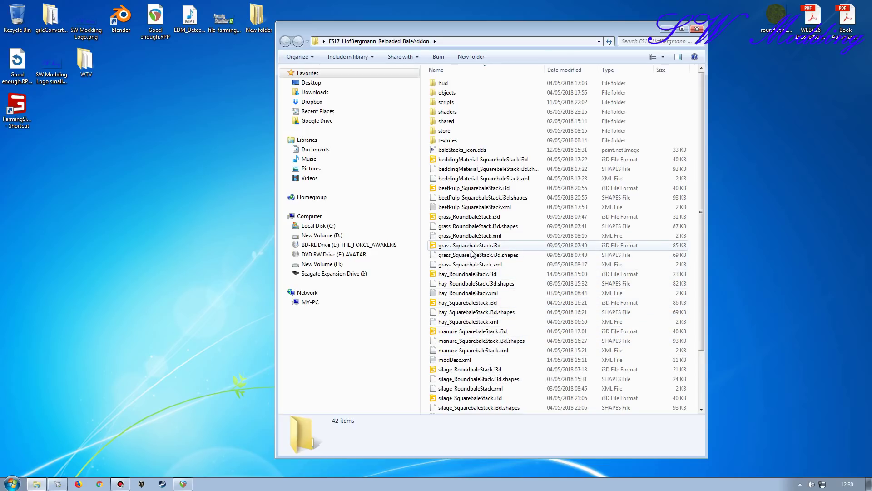
# - Browse the BaleAddon files, peek into the store folder, then open grass_SquarebaleStack.i3d
pyautogui.scroll(-3, 487, 362)
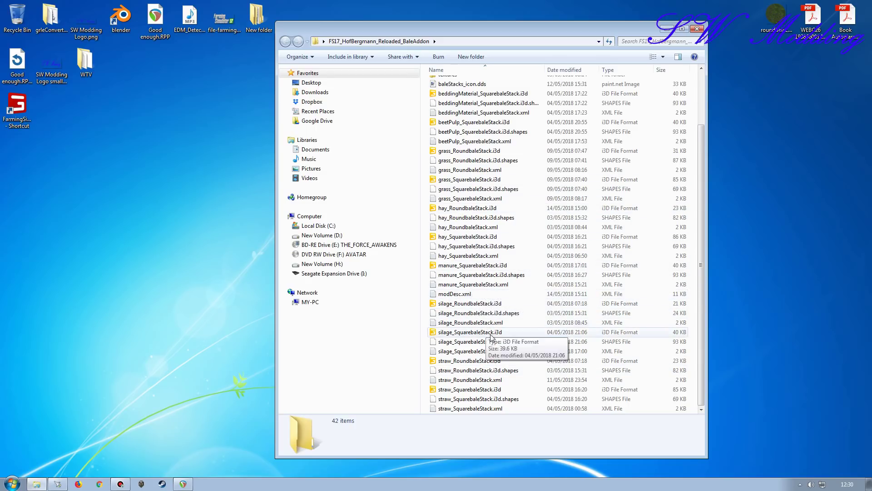
pyautogui.scroll(3, 522, 286)
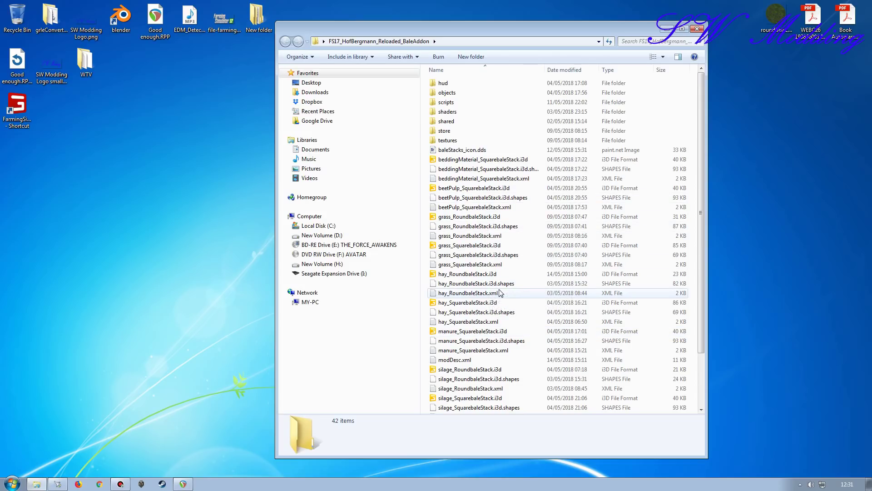
pyautogui.moveTo(568, 32)
pyautogui.mouseDown()
pyautogui.moveTo(391, 31)
pyautogui.moveTo(530, 31)
pyautogui.moveTo(574, 21)
pyautogui.mouseUp()
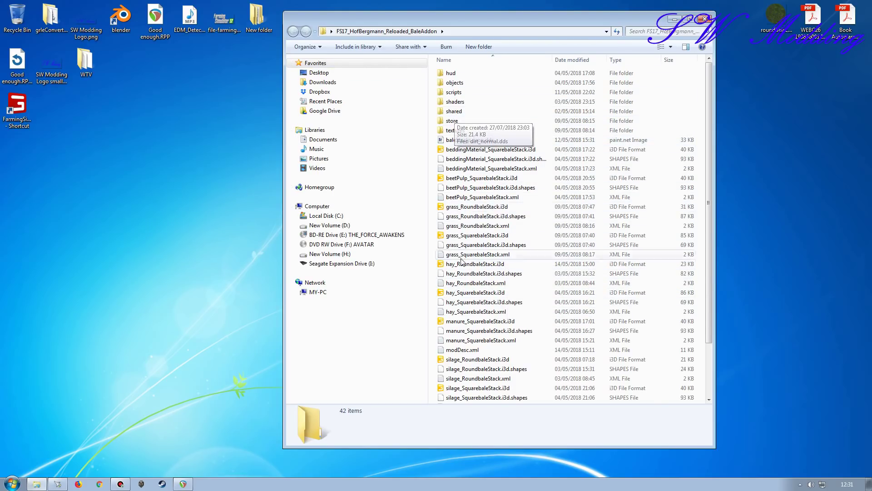
pyautogui.doubleClick(453, 120)
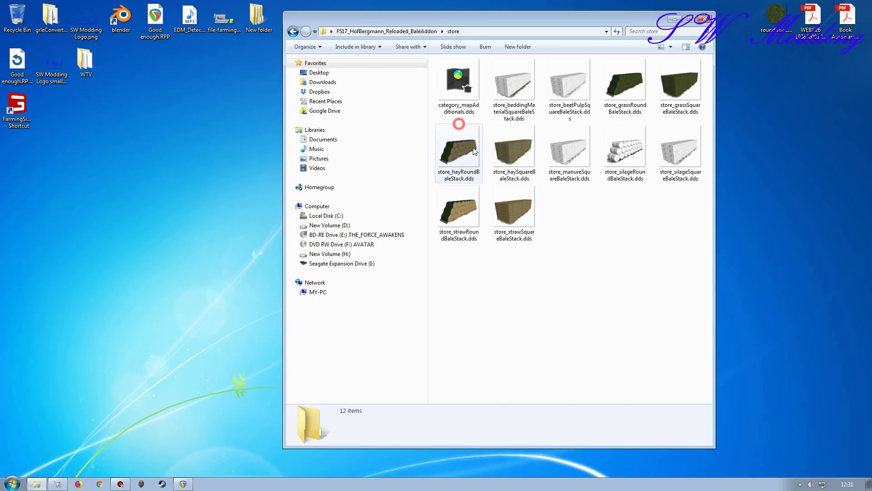
pyautogui.press('BackSpace')
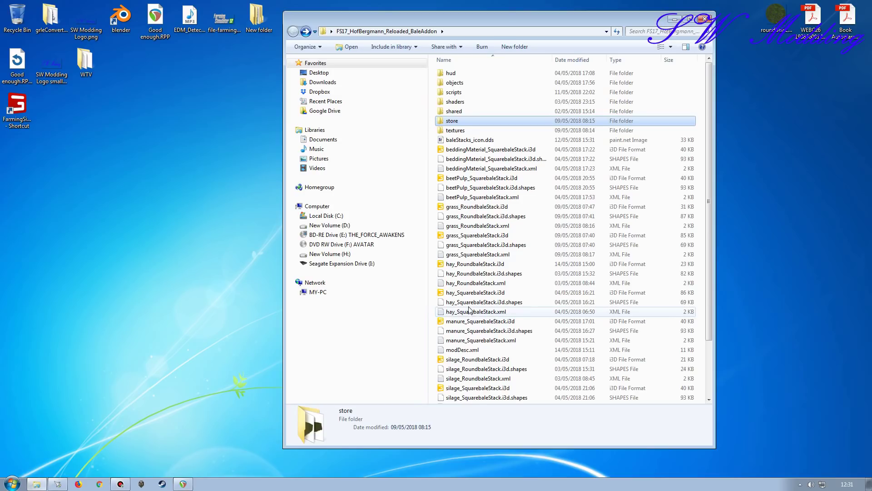
pyautogui.click(466, 237)
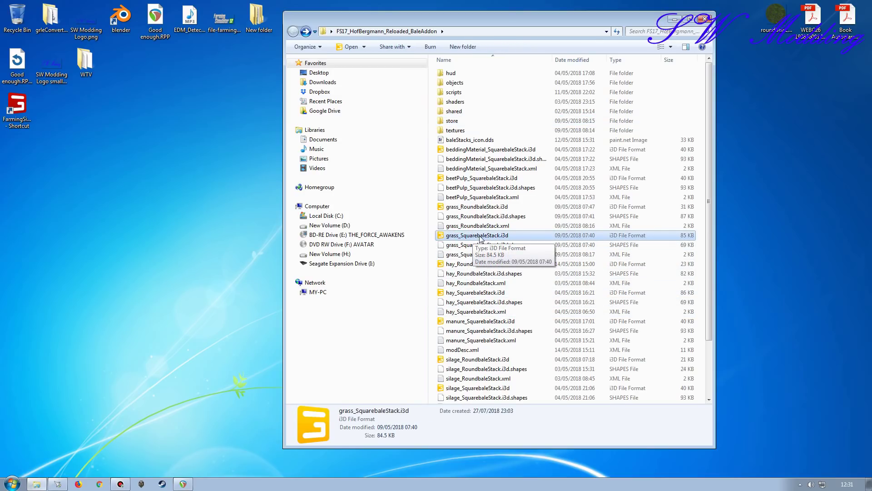
pyautogui.doubleClick(465, 239)
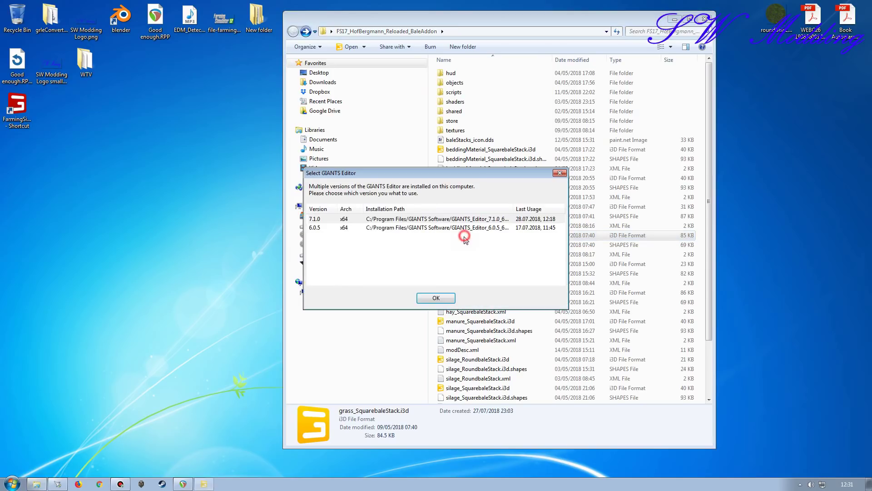
# - Launch GIANTS Editor 7.1.0 and select the squareBaleStack_grass object
pyautogui.click(436, 299)
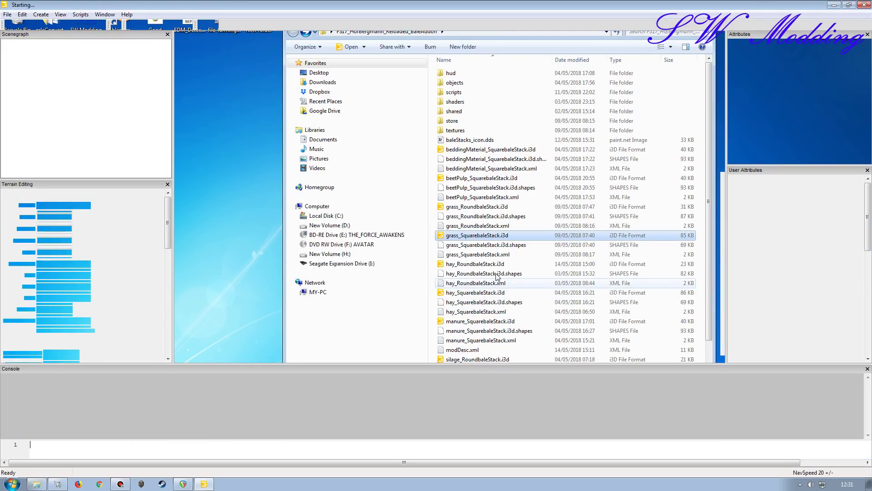
pyautogui.scroll(15, 436, 181)
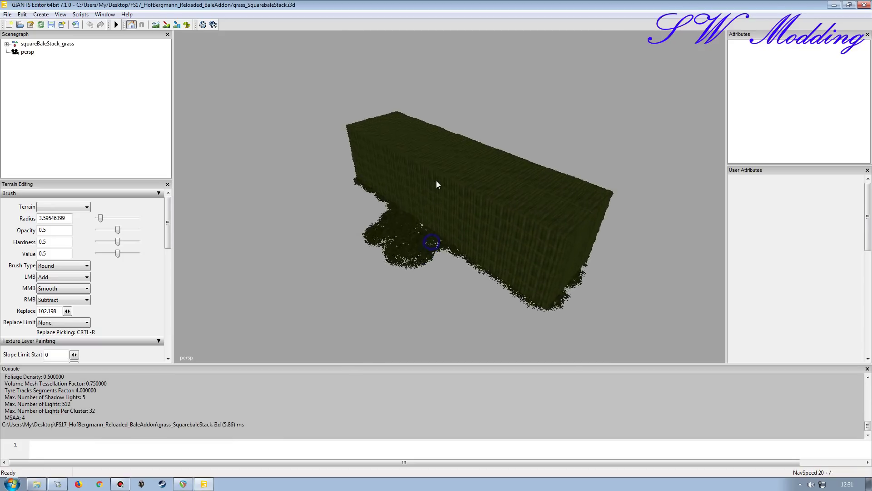
pyautogui.scroll(-12, 415, 209)
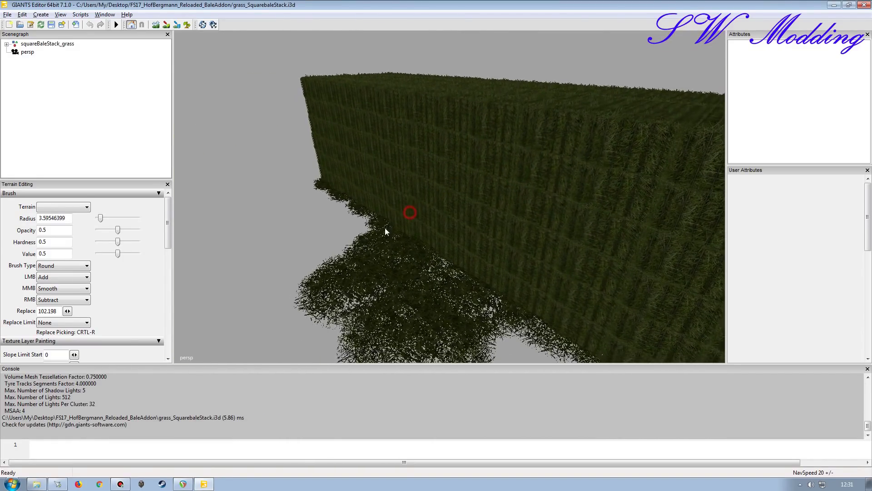
pyautogui.click(53, 45)
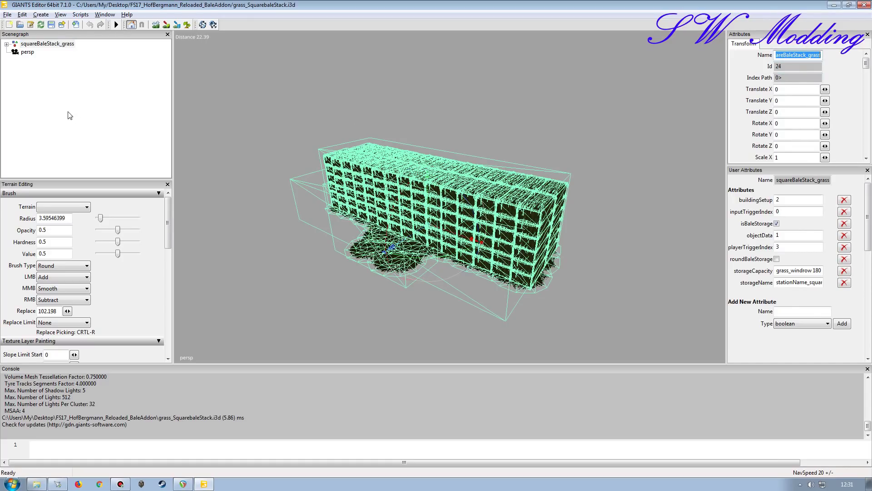
# - Start Export All with Files and create a squareBaleStack folder on the Desktop
pyautogui.click(8, 15)
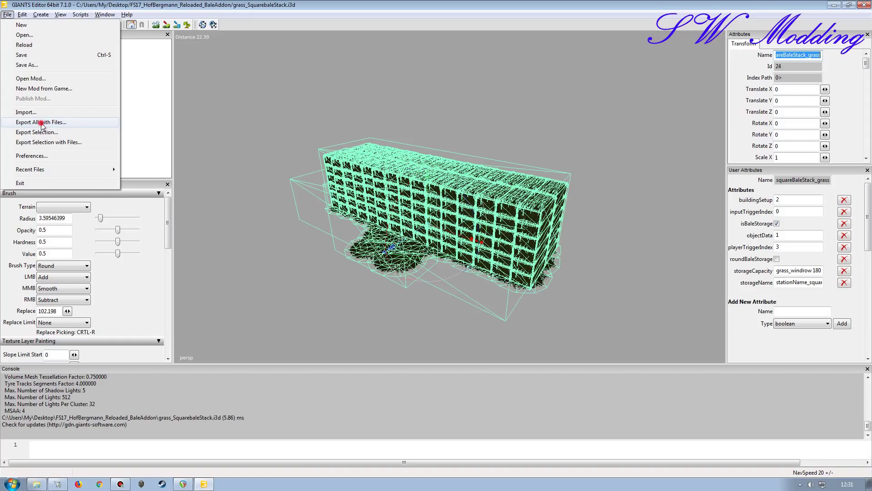
pyautogui.click(42, 123)
pyautogui.click(180, 82)
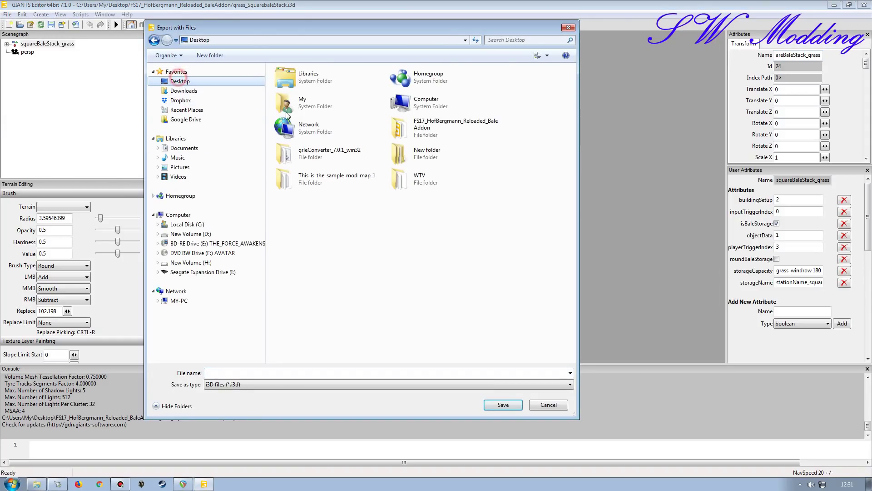
pyautogui.click(216, 58)
pyautogui.write('squareBaleStack_grass')
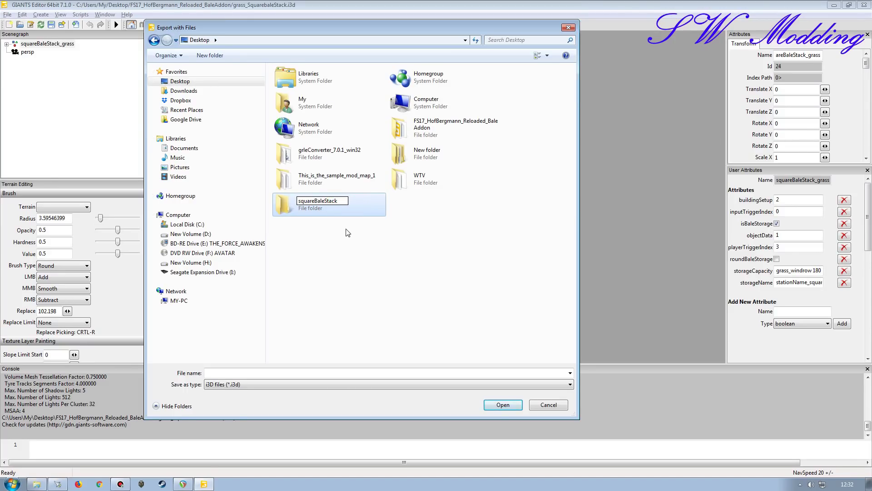
pyautogui.press('Return')
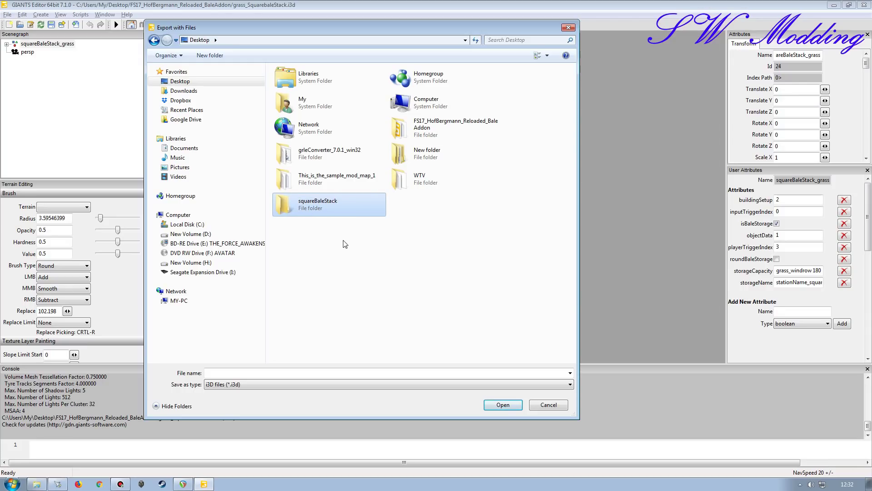
# - Save the export as squareBaleStack_grass, keeping the parent directory structure, then close the editor
pyautogui.click(503, 405)
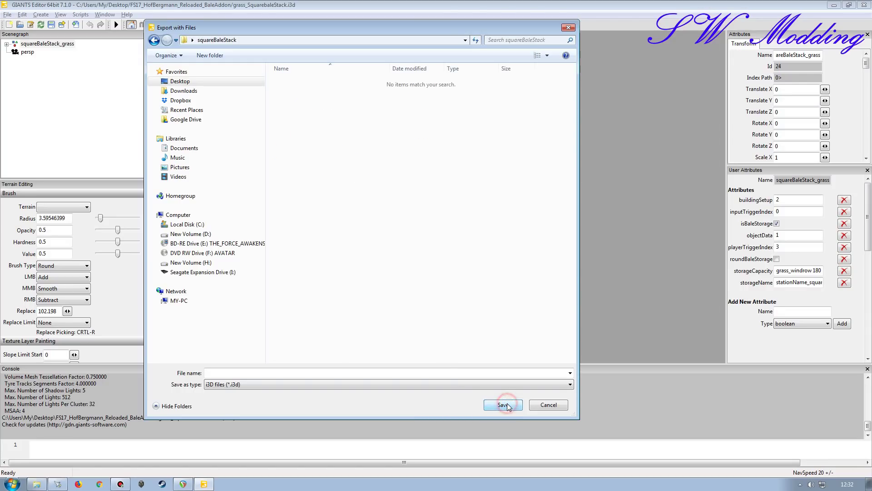
pyautogui.click(421, 372)
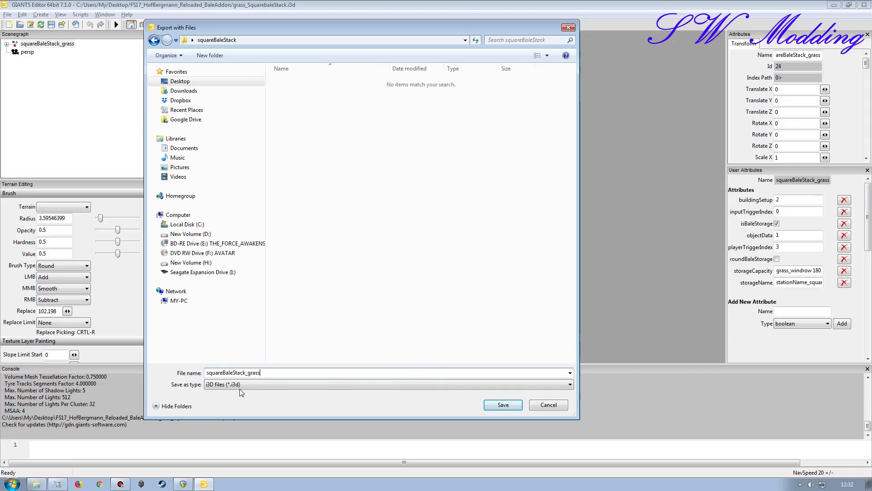
pyautogui.click(503, 404)
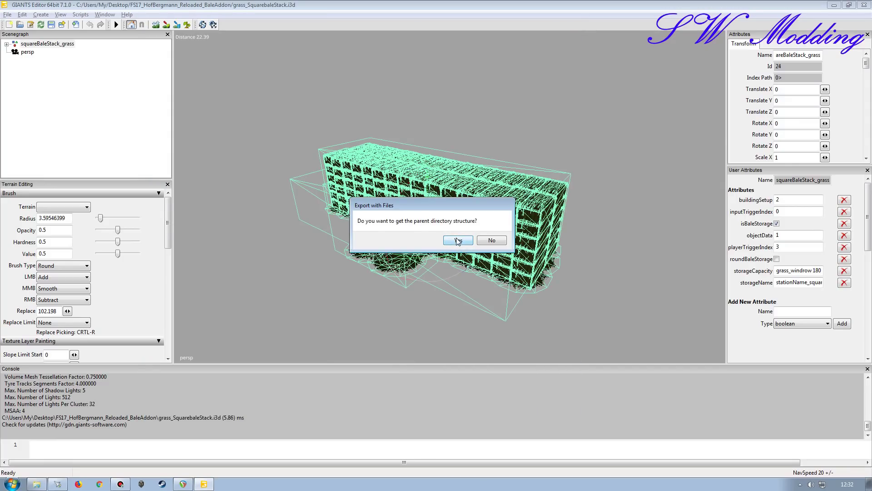
pyautogui.click(458, 240)
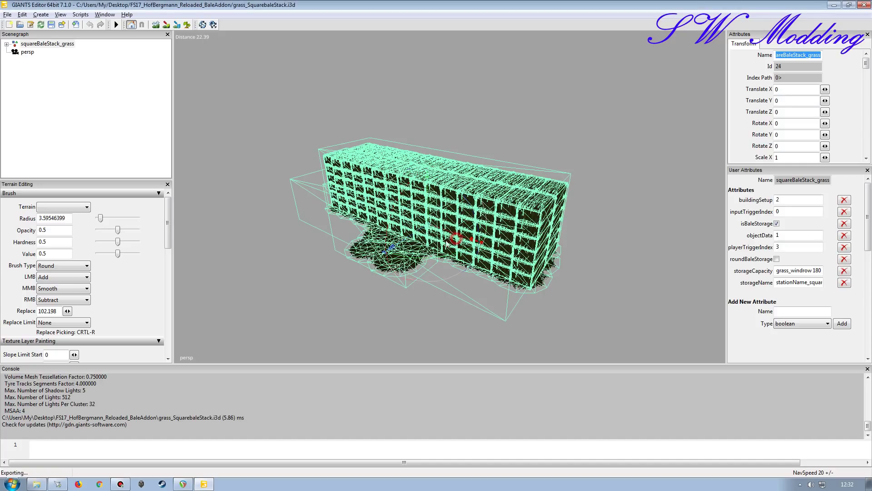
pyautogui.click(861, 6)
# - Close the editor without saving and open straw_SquarebaleStack.i3d in GIANTS Editor 7.1.0
pyautogui.click(505, 244)
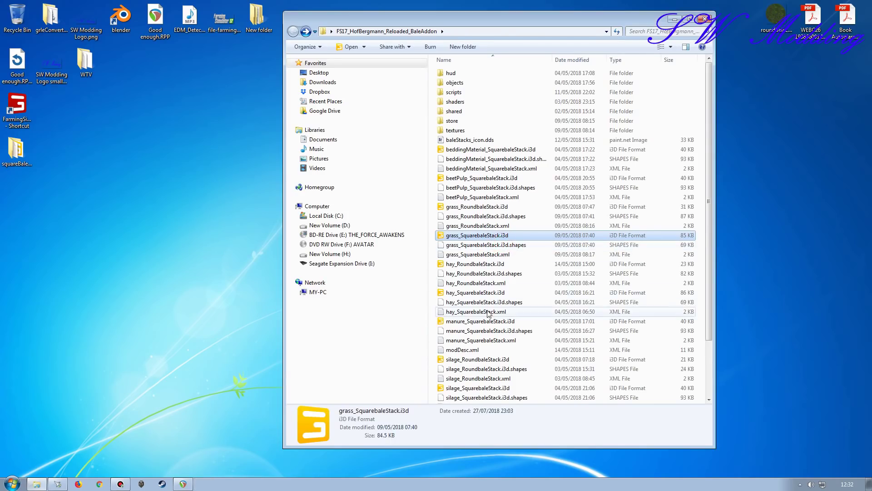
pyautogui.scroll(-3, 476, 318)
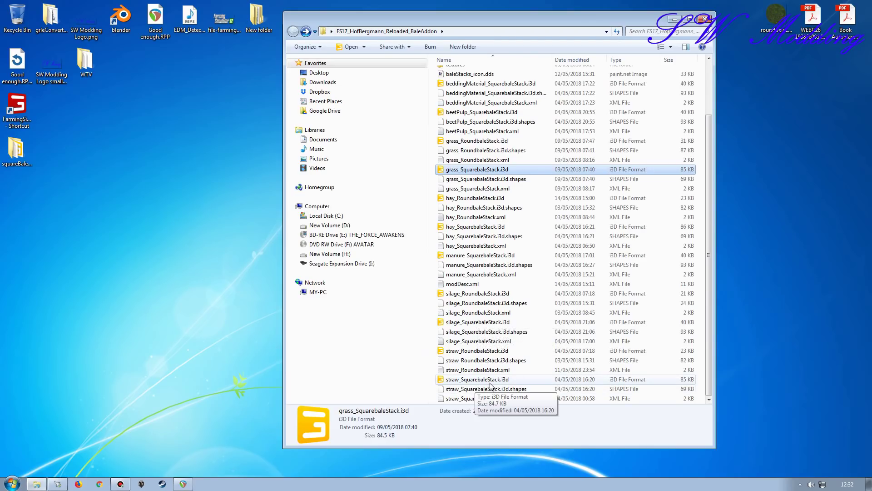
pyautogui.click(479, 380)
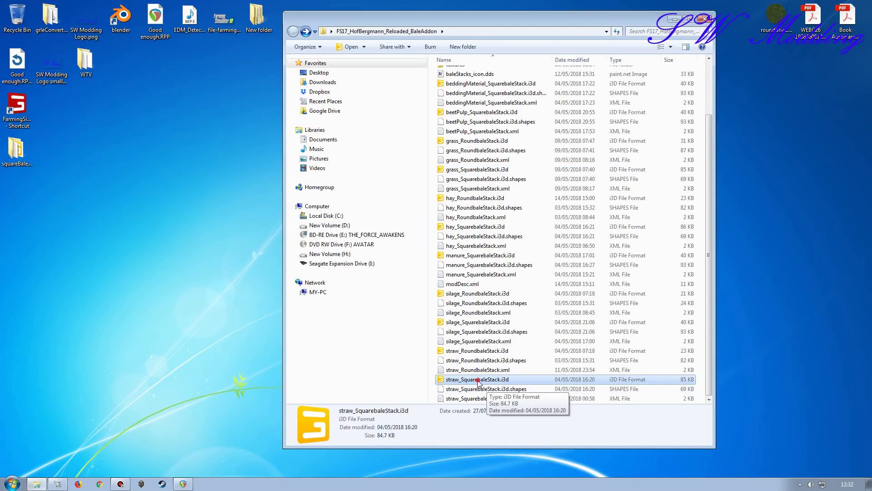
pyautogui.doubleClick(478, 380)
pyautogui.click(436, 298)
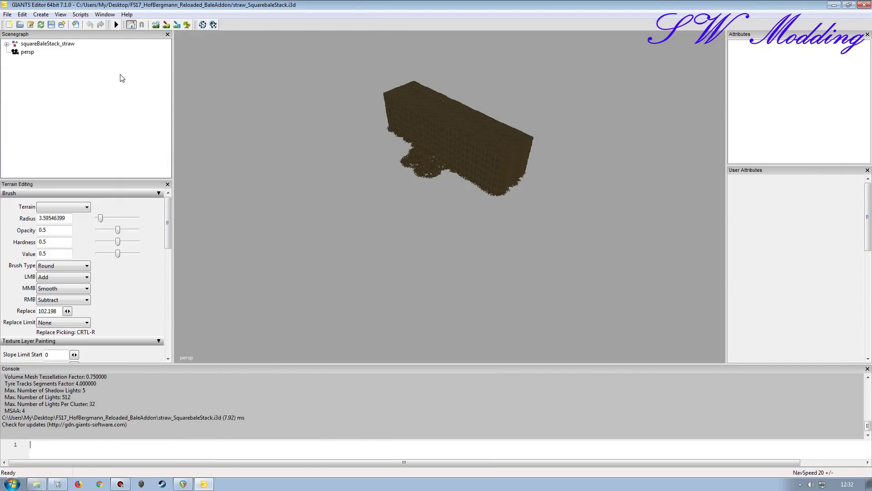
# - Export squareBaleStack_straw with all files into the squareBaleStack folder, accepting the parent directory prompt
pyautogui.click(67, 45)
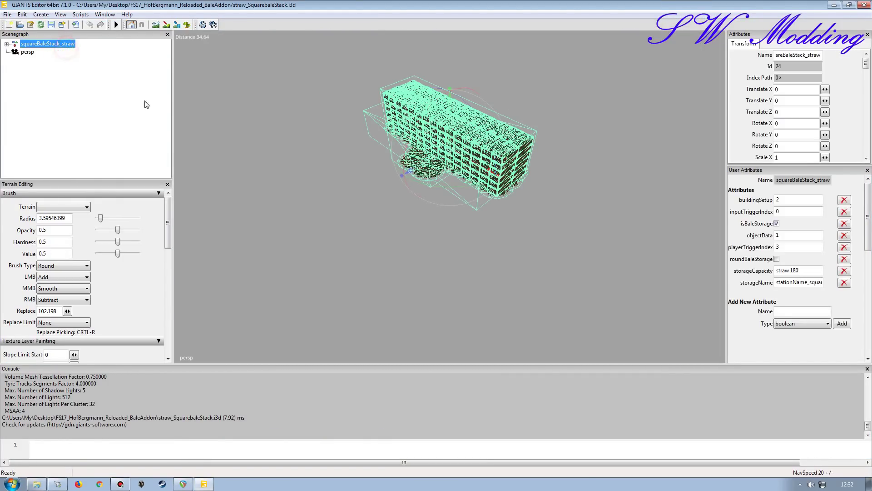
pyautogui.doubleClick(790, 57)
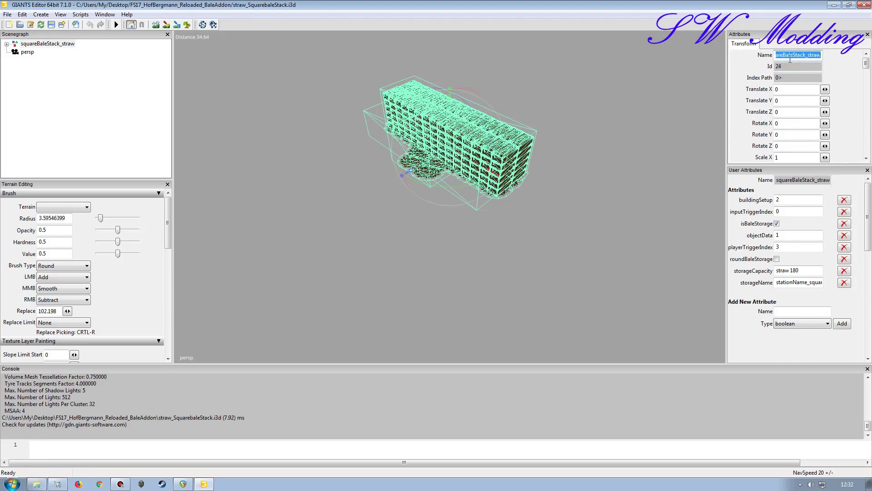
pyautogui.click(7, 15)
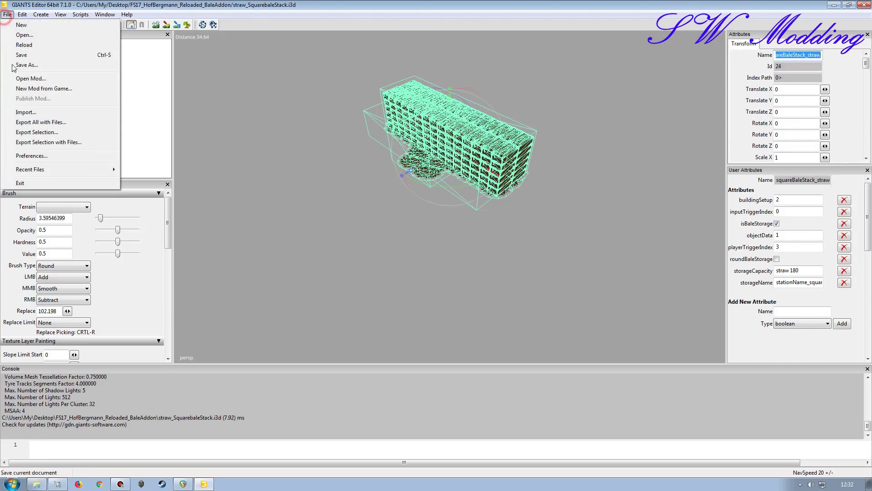
pyautogui.click(49, 121)
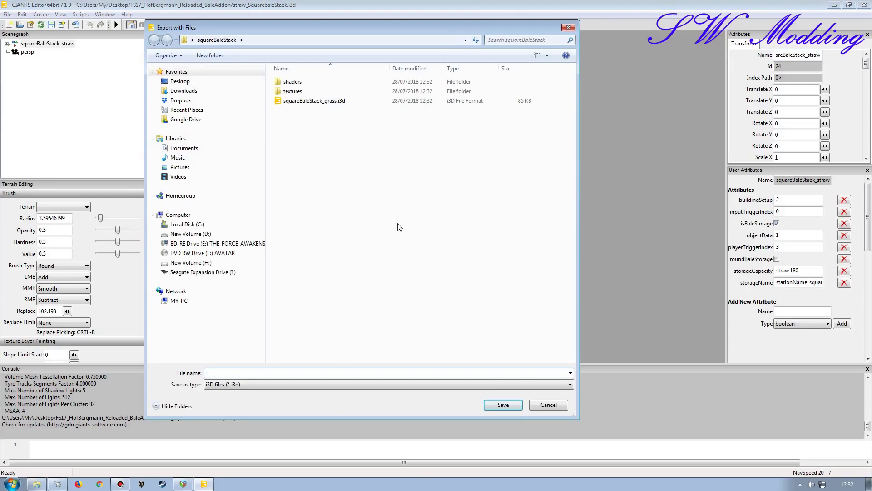
pyautogui.click(503, 404)
pyautogui.click(456, 240)
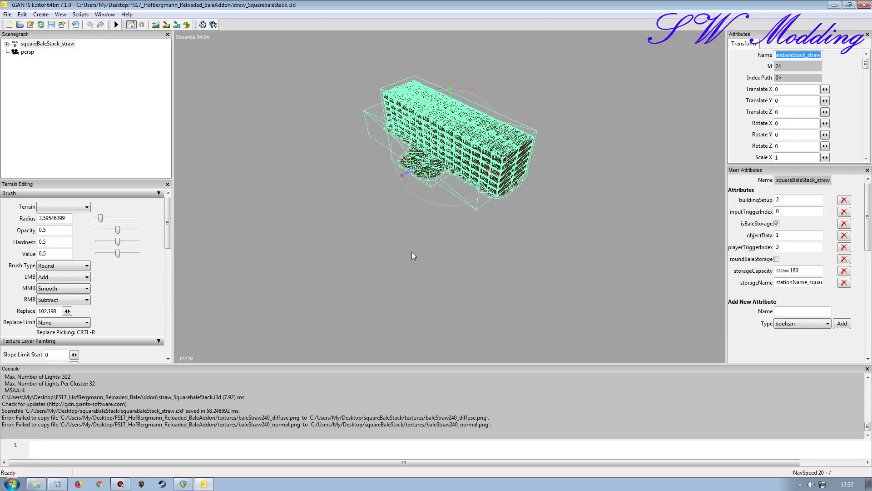
pyautogui.click(865, 5)
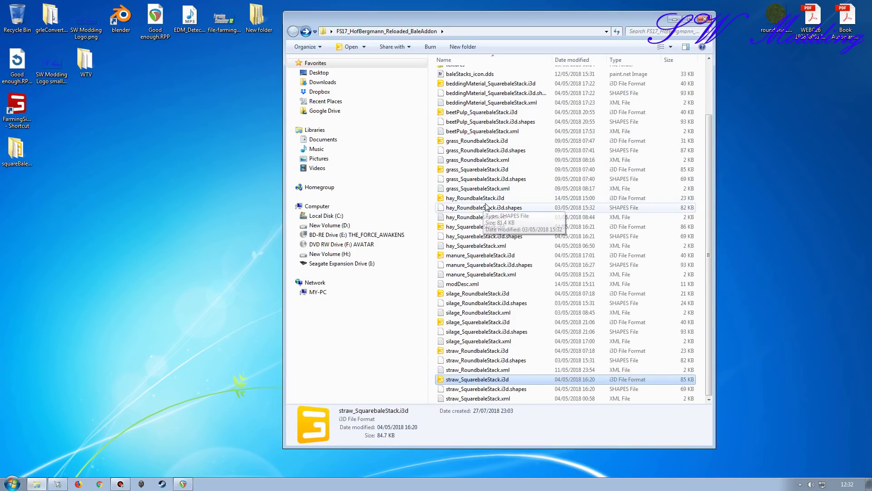
# - Open the desktop squareBaleStack folder and inspect its shaders and textures subfolders
pyautogui.click(704, 19)
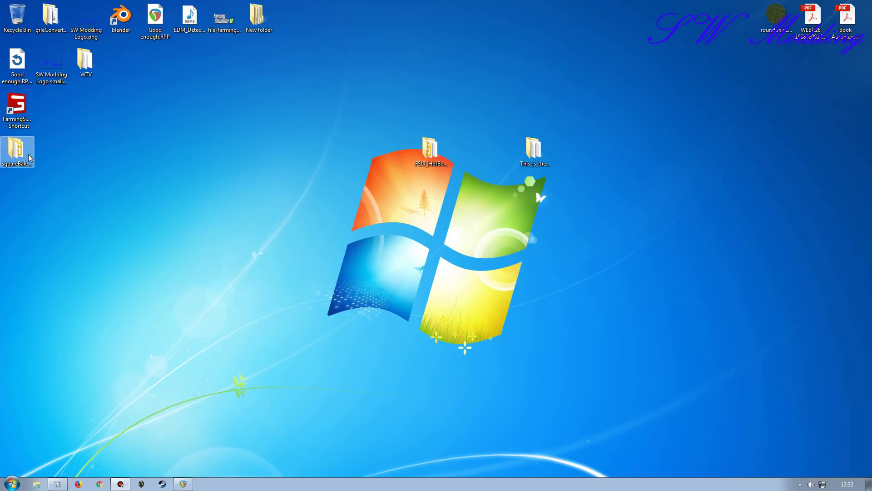
pyautogui.doubleClick(16, 149)
pyautogui.moveTo(469, 18); pyautogui.dragTo(325, 29)
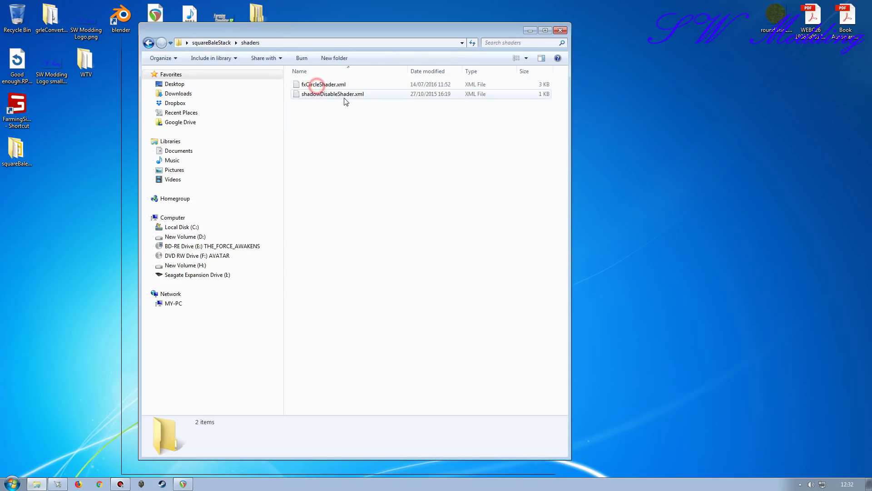
pyautogui.press('BackSpace')
pyautogui.doubleClick(321, 96)
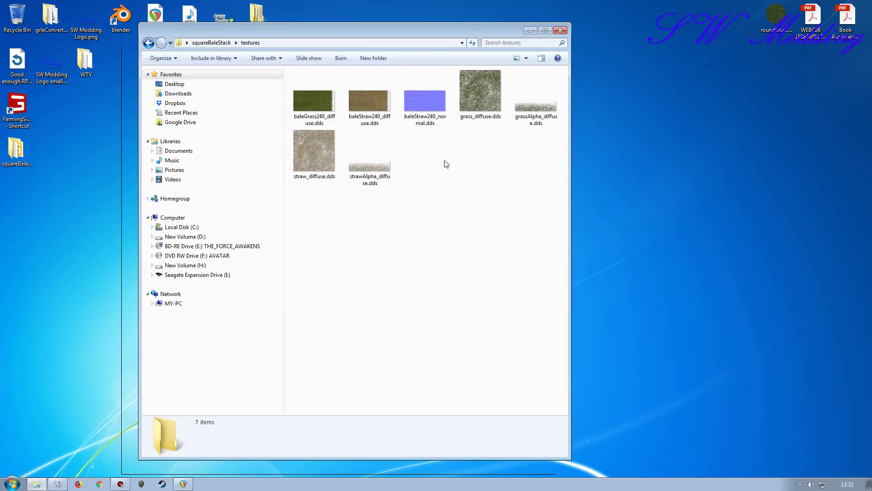
pyautogui.press('BackSpace')
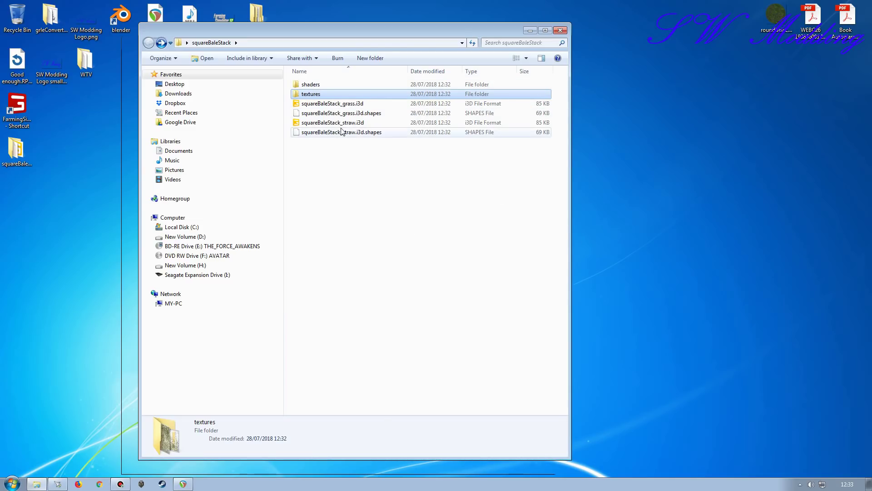
# - Recheck the textures folder, then open squareBaleStack_grass.i3d in GIANTS Editor
pyautogui.doubleClick(312, 95)
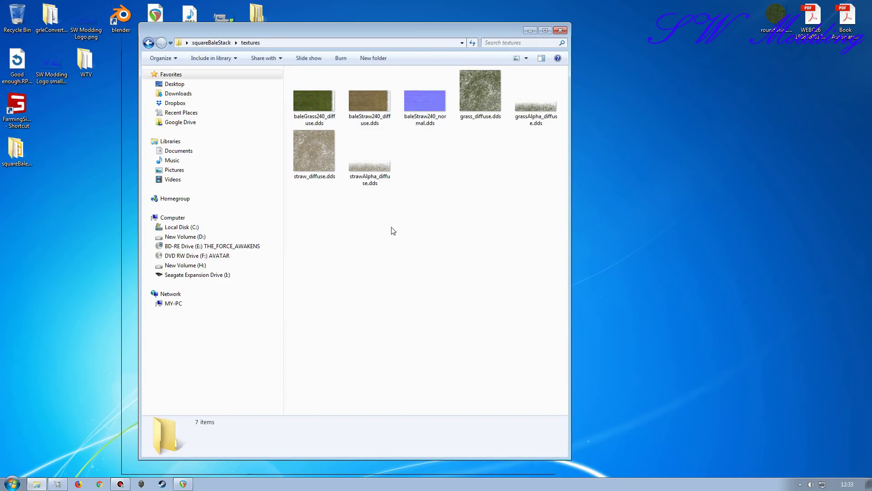
pyautogui.hotkey('alt', 'Left')
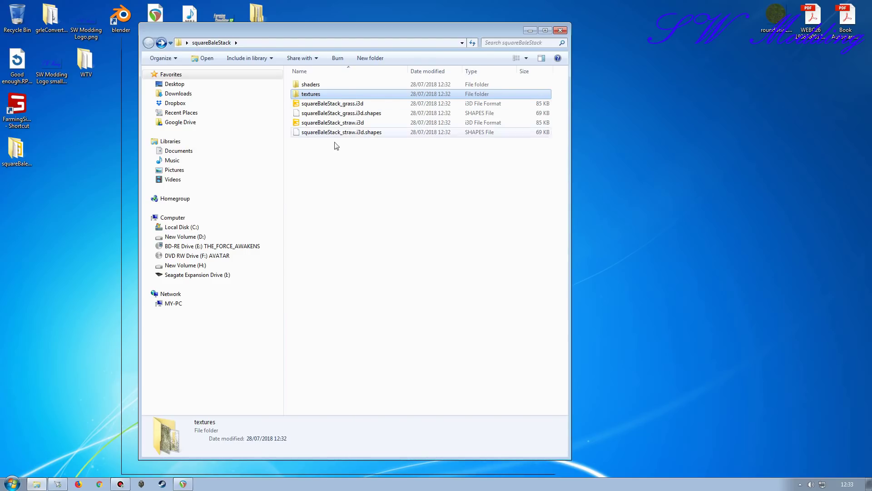
pyautogui.doubleClick(332, 104)
pyautogui.click(436, 299)
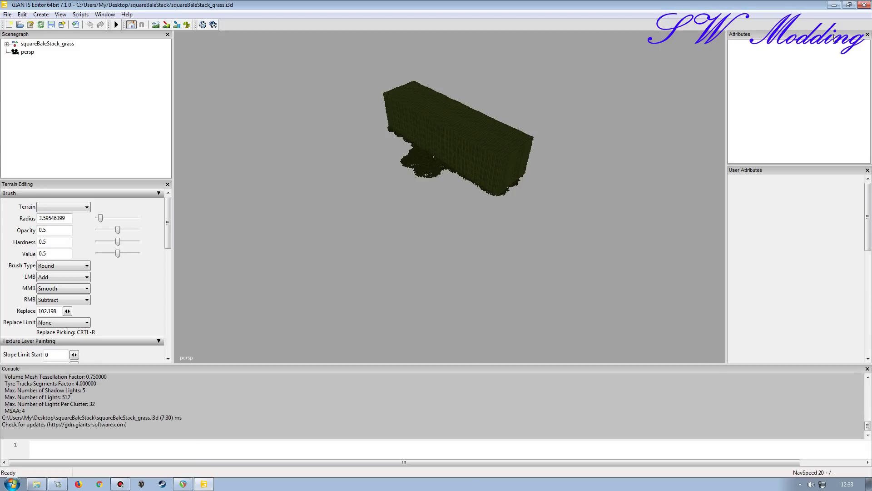
# - Close the editor, tidy the desktop icons and open the This_is_the_sample_mod_map_1 folder
pyautogui.click(864, 4)
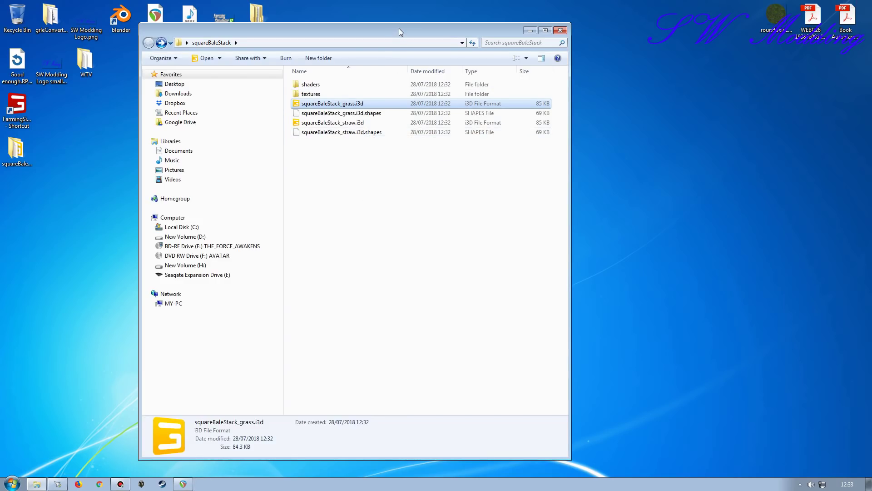
pyautogui.moveTo(399, 28); pyautogui.dragTo(301, 14)
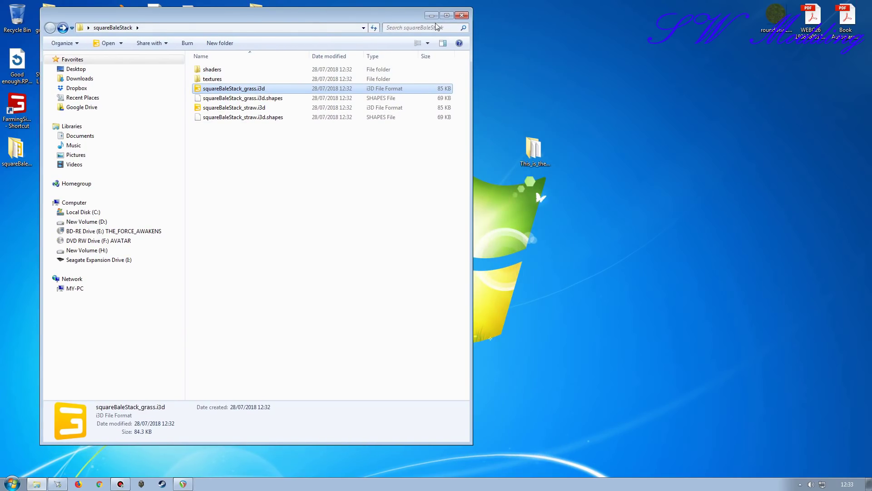
pyautogui.click(462, 15)
pyautogui.moveTo(431, 160); pyautogui.dragTo(293, 27)
pyautogui.moveTo(540, 157); pyautogui.dragTo(418, 196)
pyautogui.doubleClick(396, 196)
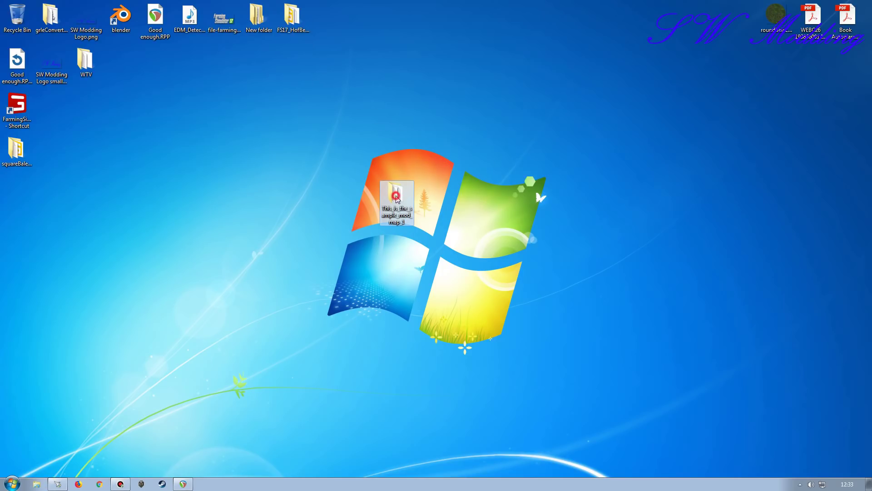
pyautogui.moveTo(269, 26); pyautogui.dragTo(511, 46)
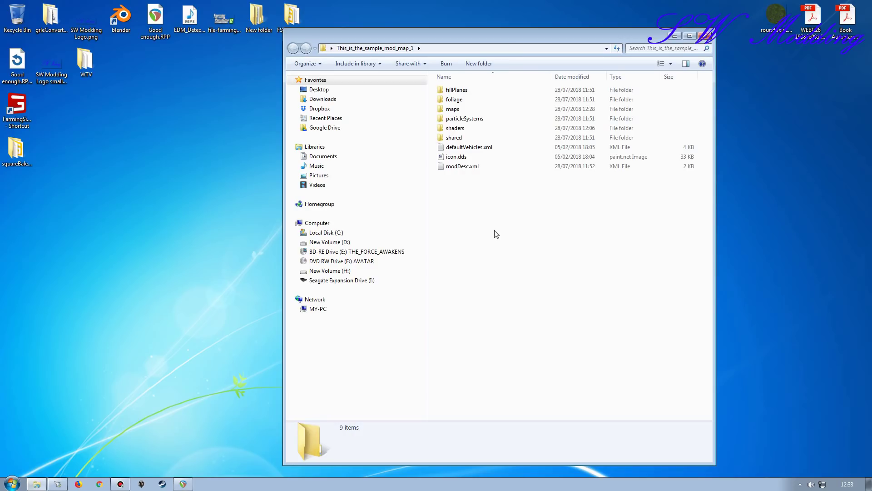
# - Drop the squareBaleStack folder into maps and open map01.i3d in GIANTS Editor
pyautogui.doubleClick(453, 109)
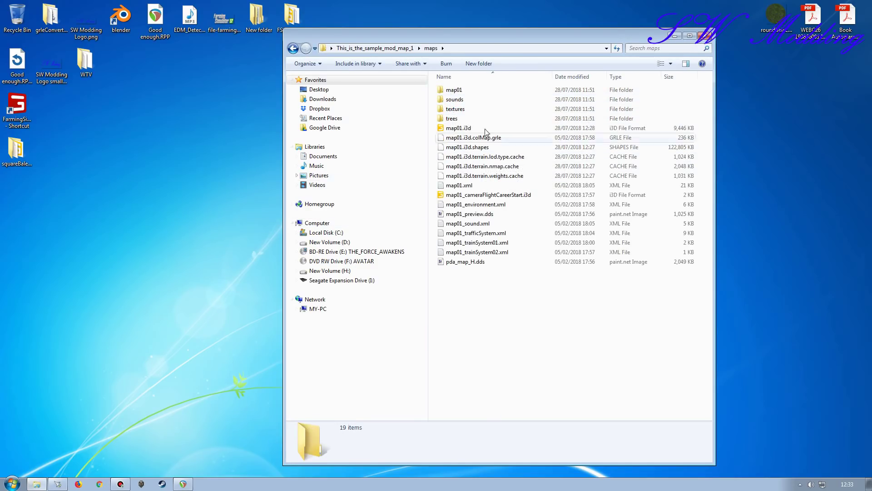
pyautogui.moveTo(16, 150); pyautogui.dragTo(540, 335)
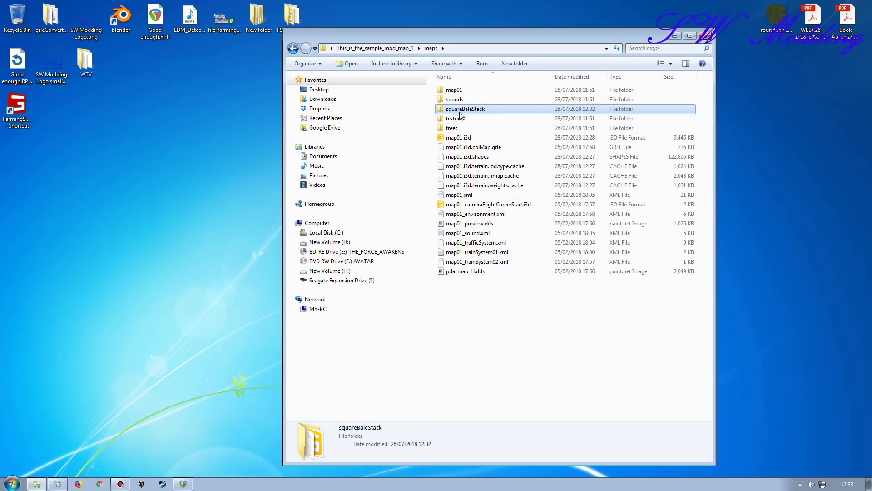
pyautogui.doubleClick(460, 110)
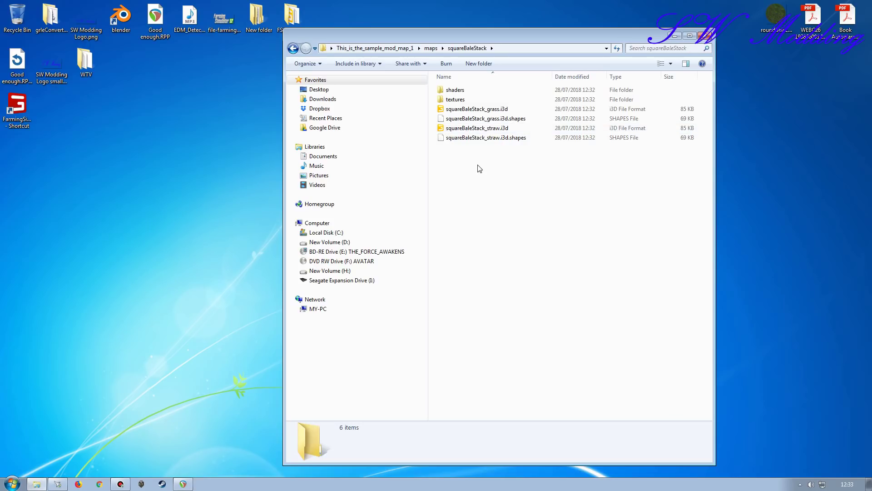
pyautogui.press('BackSpace')
pyautogui.moveTo(511, 35); pyautogui.dragTo(342, 20)
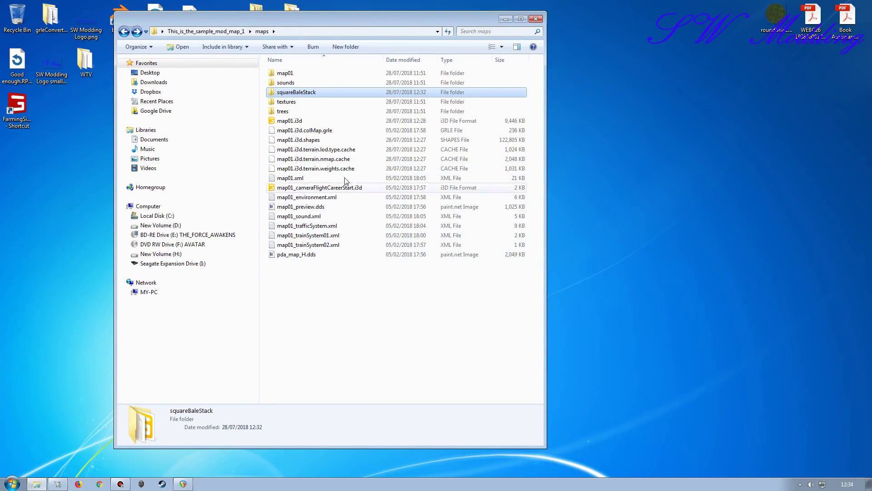
pyautogui.doubleClick(289, 120)
pyautogui.click(426, 298)
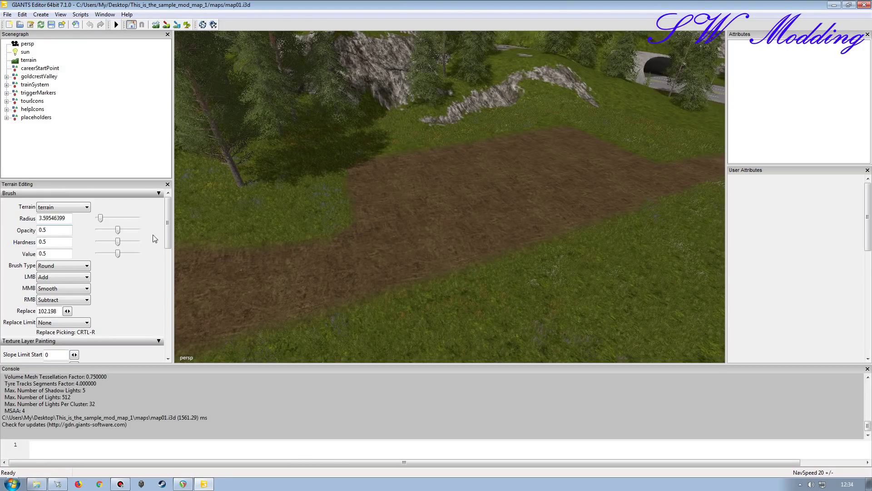
# - Orbit and zoom the viewport to frame the brown dirt patch beside the forest
pyautogui.moveTo(418, 227); pyautogui.dragTo(326, 170, button='right')
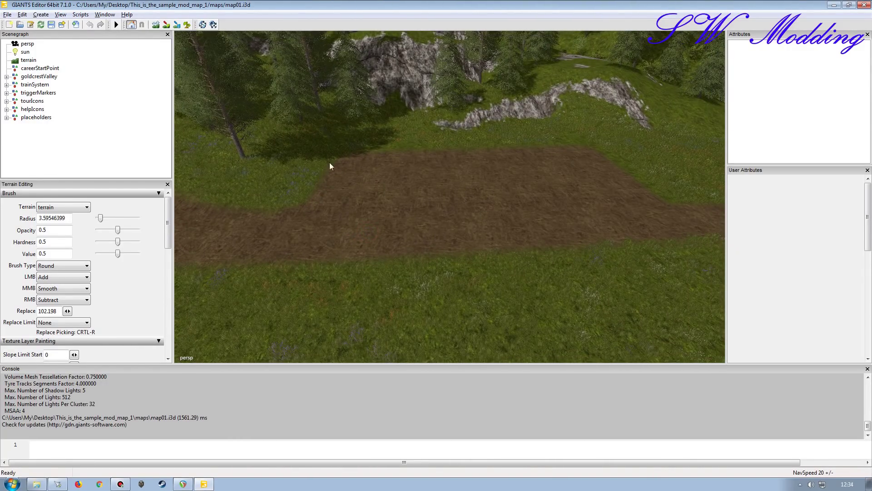
pyautogui.moveTo(394, 227)
pyautogui.mouseDown(button='right')
pyautogui.moveTo(500, 179)
pyautogui.moveTo(364, 180)
pyautogui.moveTo(325, 235)
pyautogui.mouseUp(button='right')
pyautogui.moveTo(462, 138); pyautogui.dragTo(355, 215, button='right')
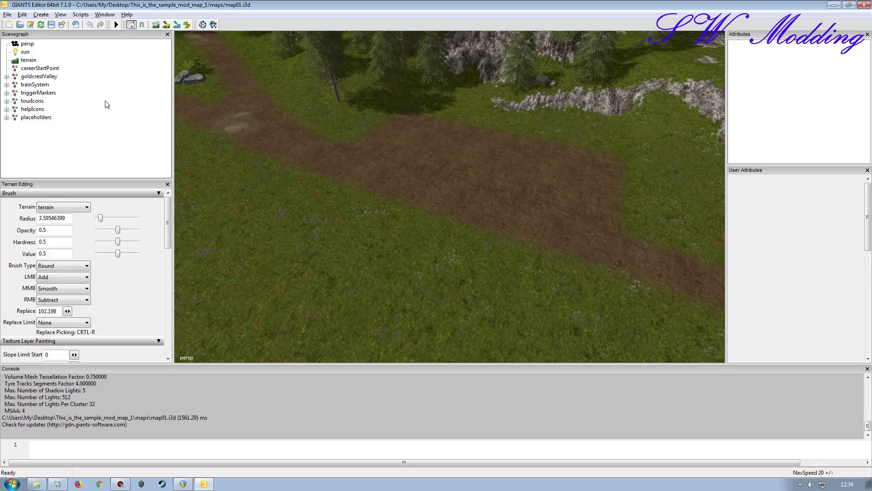
pyautogui.click(41, 15)
# - Create a new transform group and rename it baleStacks in the Attributes panel
pyautogui.click(48, 23)
pyautogui.click(39, 128)
pyautogui.doubleClick(815, 56)
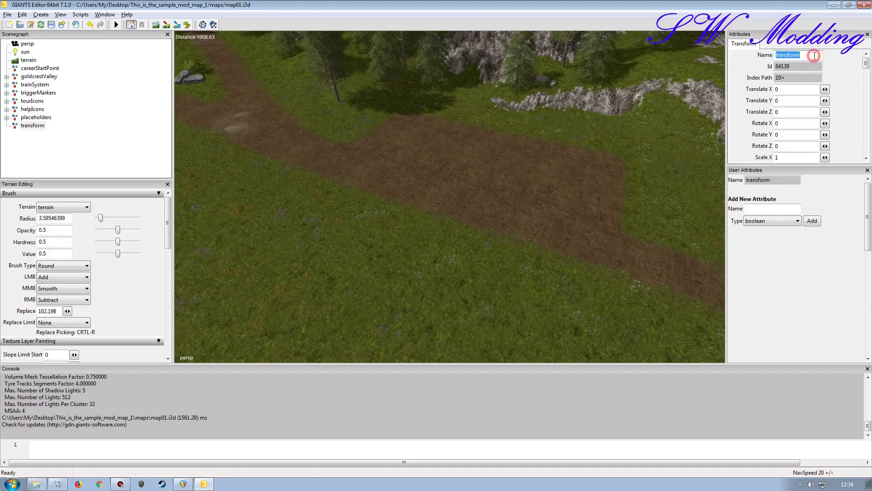
pyautogui.write('baleStacks')
pyautogui.press('Return')
pyautogui.press('Tab')
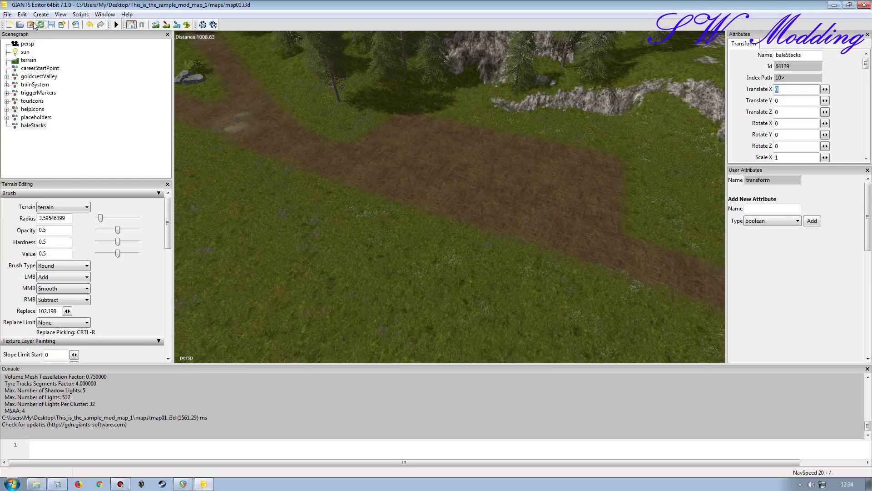
pyautogui.click(7, 15)
# - Import squareBaleStack_grass.i3d from maps/squareBaleStack and move it under baleStacks
pyautogui.click(27, 113)
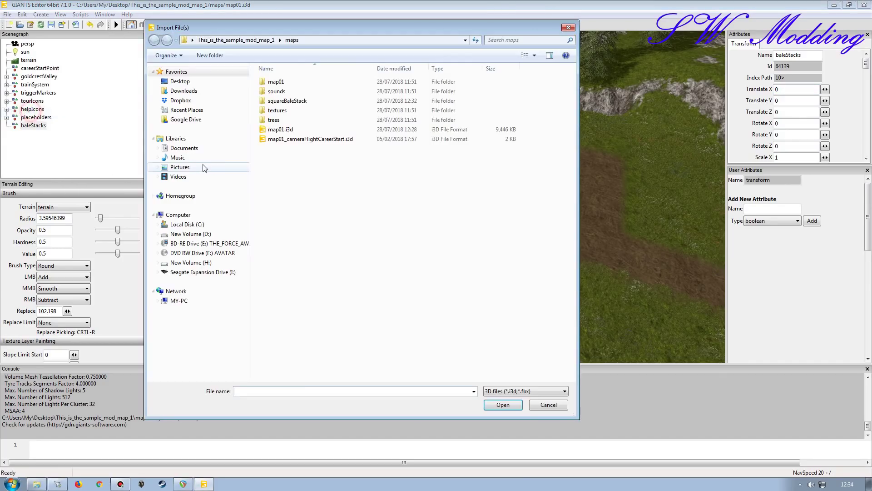
pyautogui.doubleClick(294, 102)
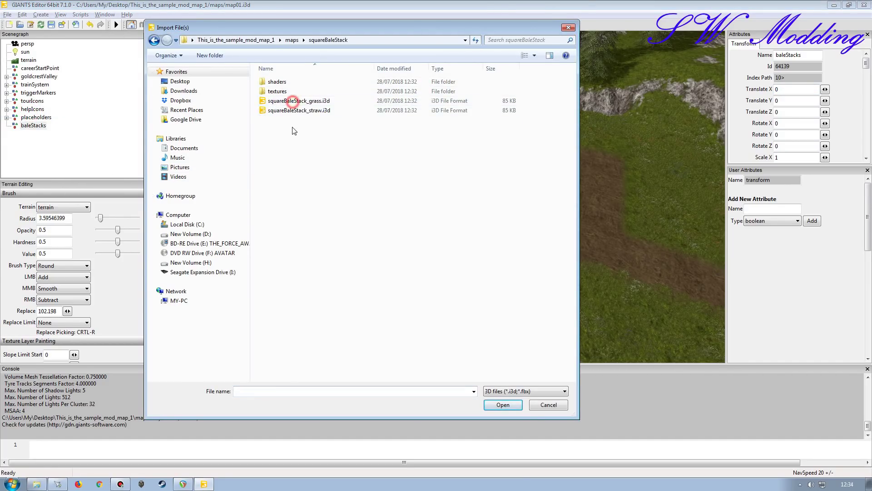
pyautogui.doubleClick(291, 101)
pyautogui.click(55, 133)
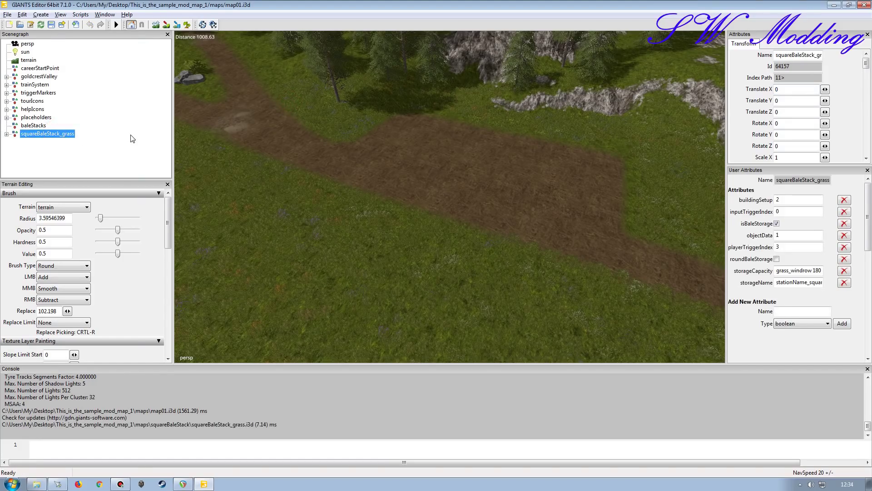
pyautogui.press('Delete')
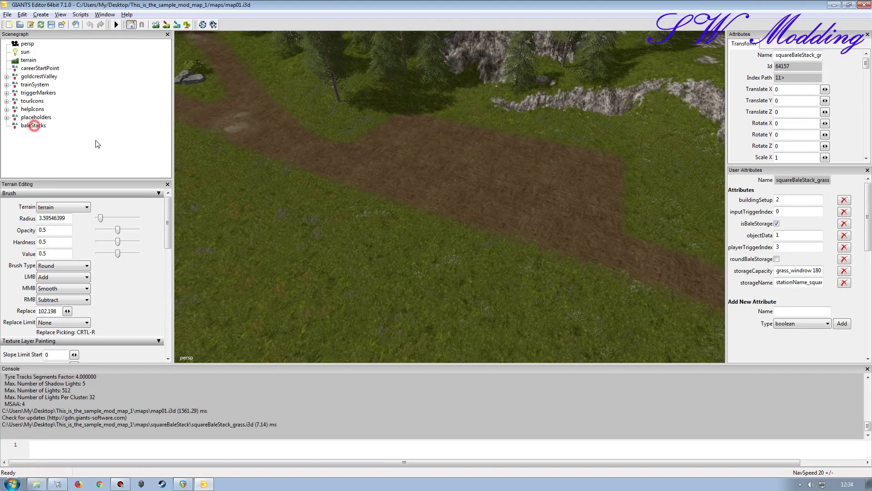
pyautogui.hotkey('ctrl', 'z')
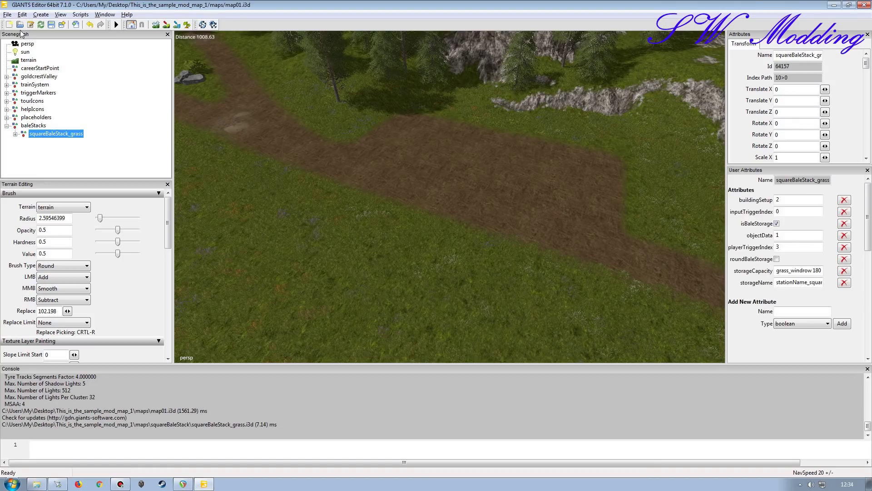
# - Import squareBaleStack_straw.i3d and paste it under the baleStacks group
pyautogui.click(7, 14)
pyautogui.click(40, 114)
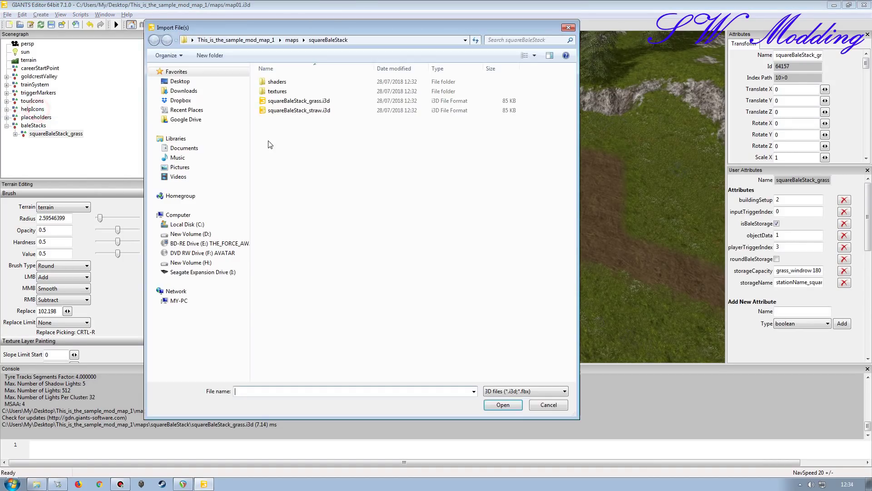
pyautogui.doubleClick(301, 117)
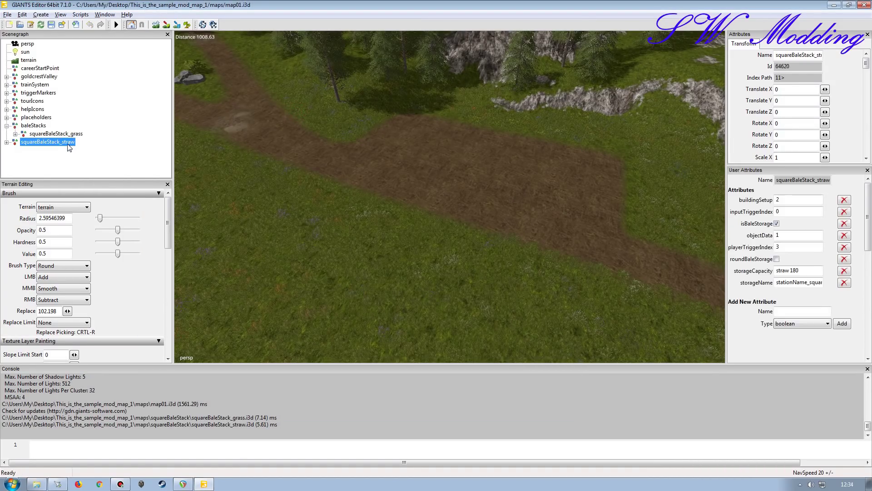
pyautogui.press('Delete')
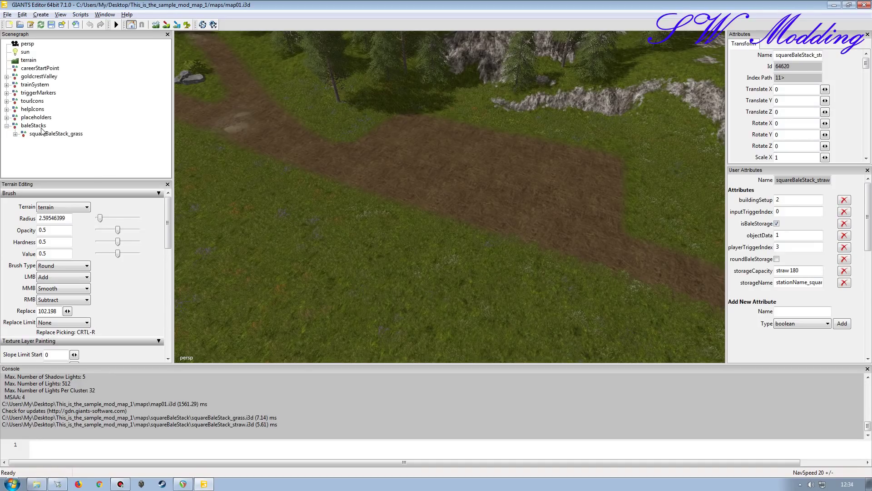
pyautogui.hotkey('ctrl', 'v')
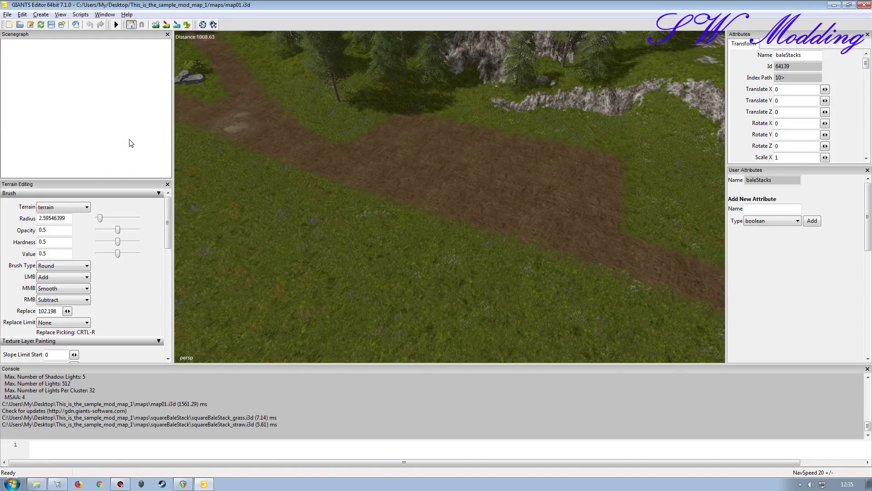
pyautogui.click(109, 153)
pyautogui.click(63, 134)
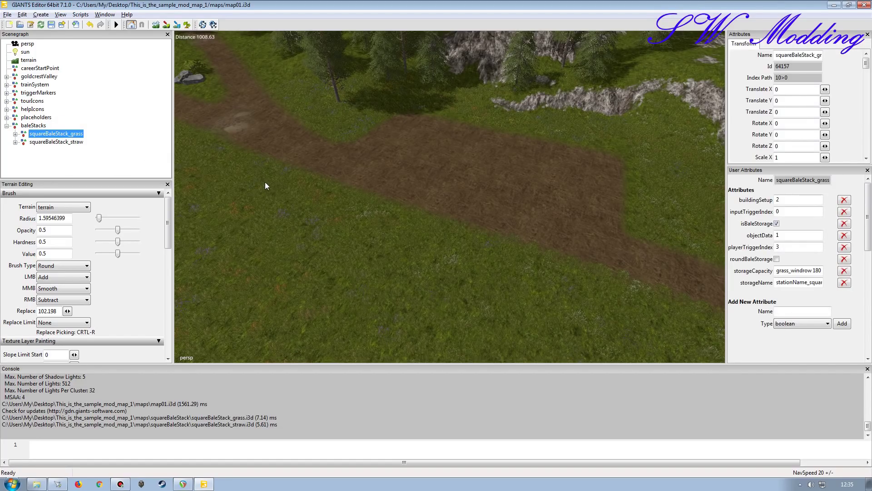
# - Place the grass and straw bale stacks on the dirt patch
pyautogui.click(426, 139)
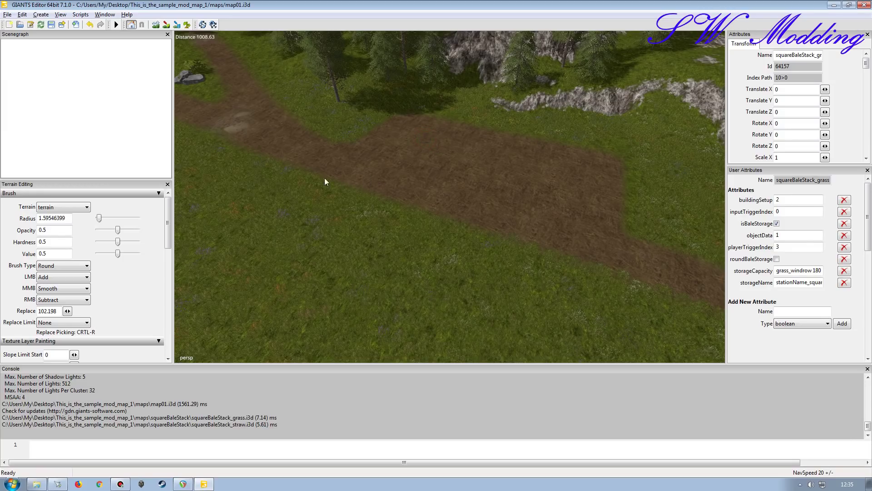
pyautogui.click(120, 145)
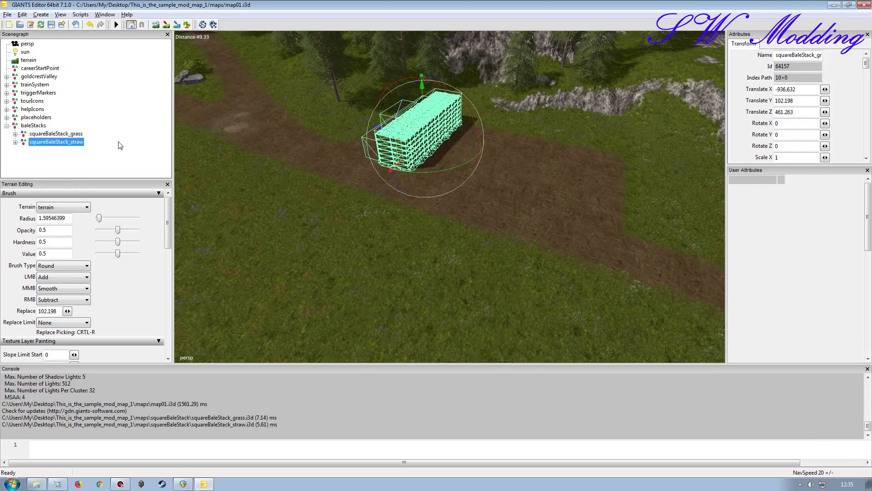
pyautogui.click(554, 171)
pyautogui.moveTo(427, 212); pyautogui.dragTo(440, 192, button='right')
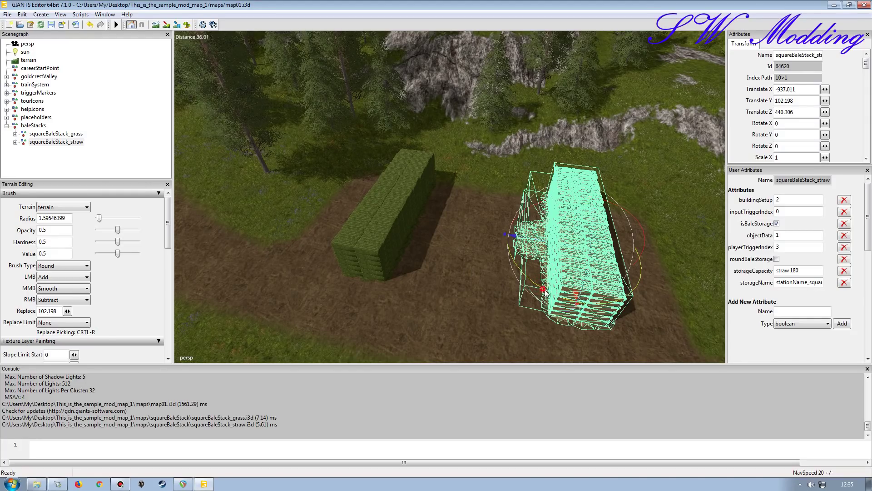
# - Set Rotate Y to 90 for both the straw and grass bale stacks
pyautogui.moveTo(546, 293); pyautogui.dragTo(586, 307)
pyautogui.doubleClick(807, 137)
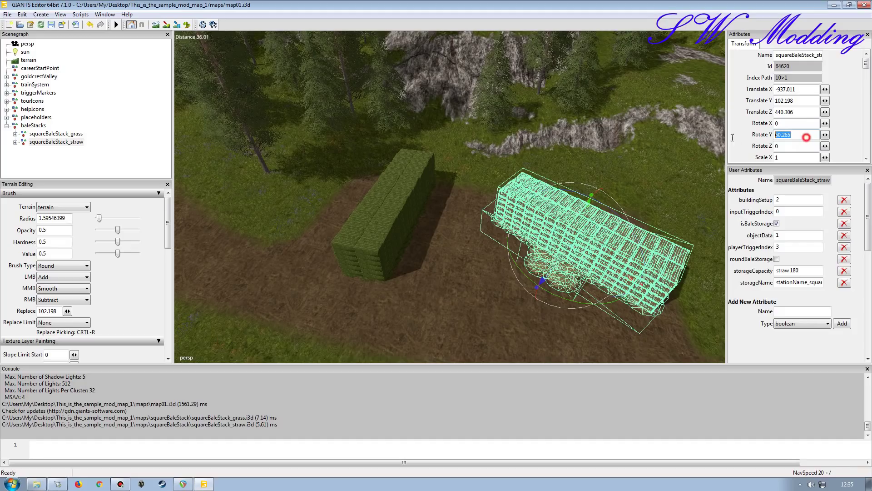
pyautogui.write('90')
pyautogui.press('Return')
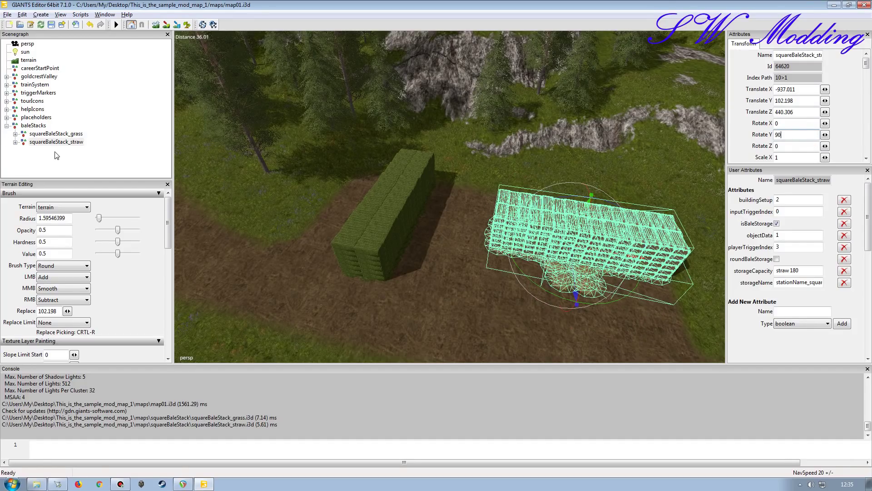
pyautogui.click(64, 133)
pyautogui.click(802, 136)
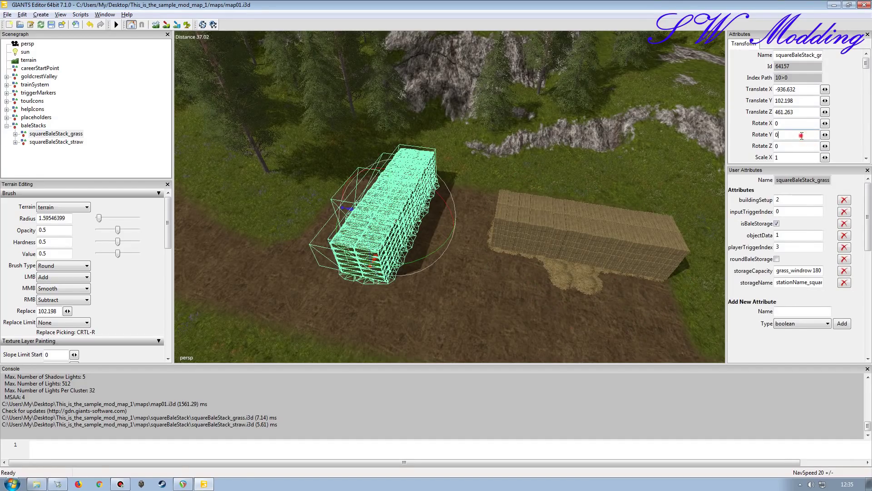
pyautogui.write('90')
pyautogui.press('Return')
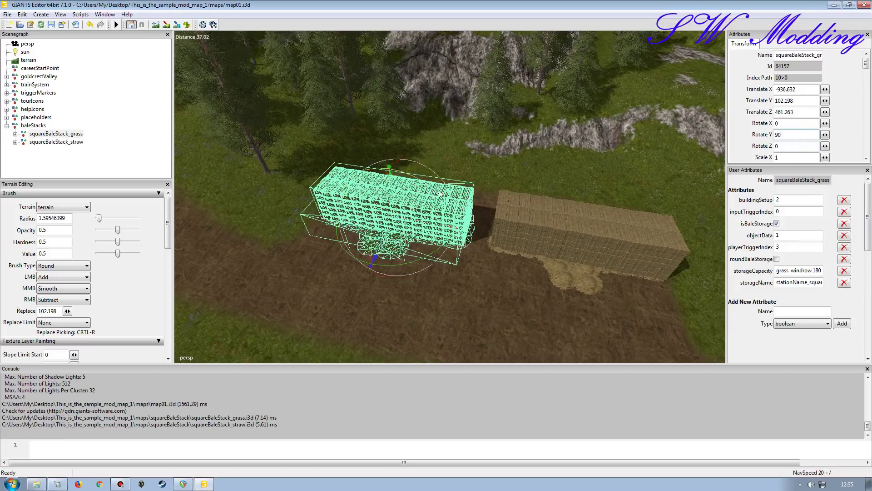
pyautogui.moveTo(409, 218); pyautogui.dragTo(431, 195, button='right')
# - Drag the grass bale stack beside the straw stack, ending at X -940.84, Z 458.893
pyautogui.moveTo(541, 197); pyautogui.dragTo(635, 198)
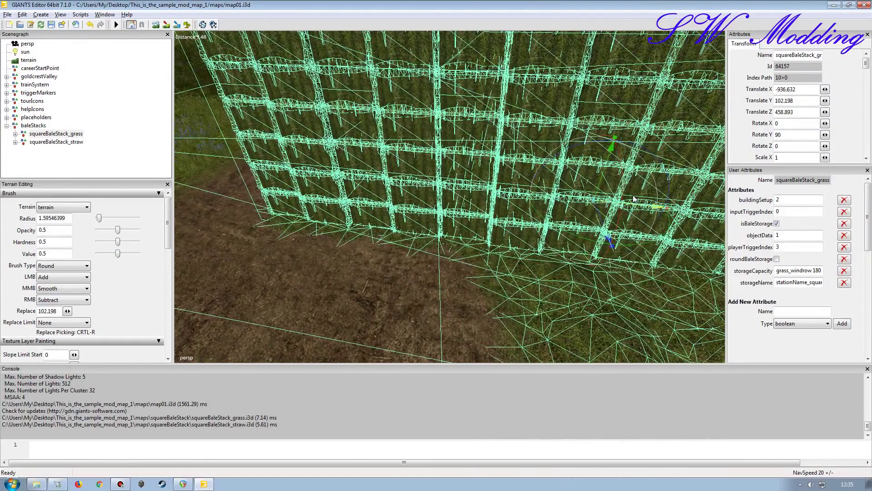
pyautogui.moveTo(349, 142); pyautogui.dragTo(518, 207, button='middle')
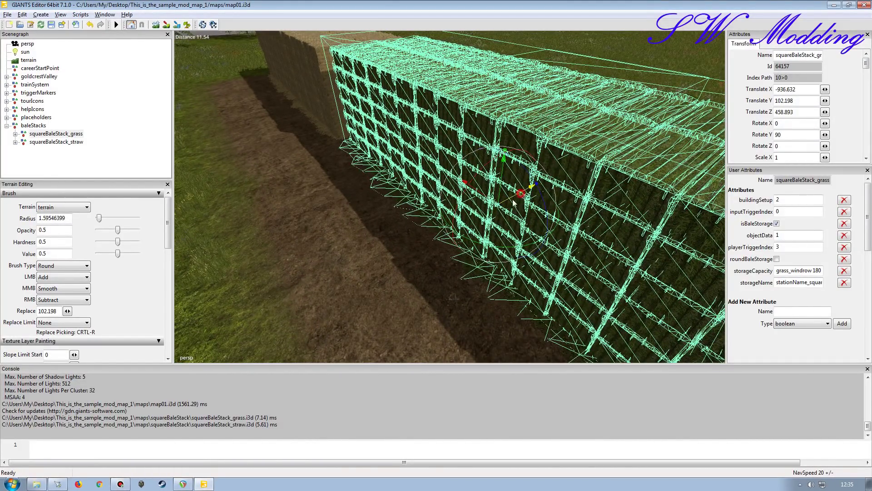
pyautogui.moveTo(424, 252); pyautogui.dragTo(527, 218, button='middle')
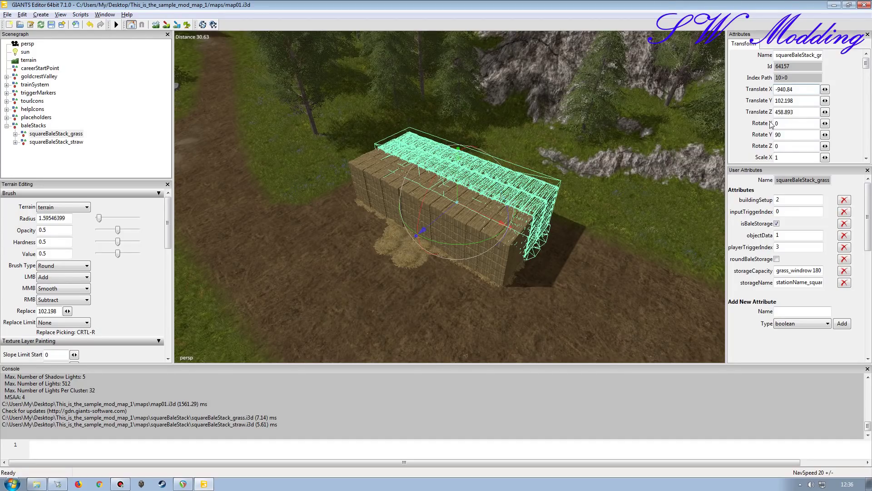
# - Set the straw bale stack's Translate X to -940.84
pyautogui.click(65, 143)
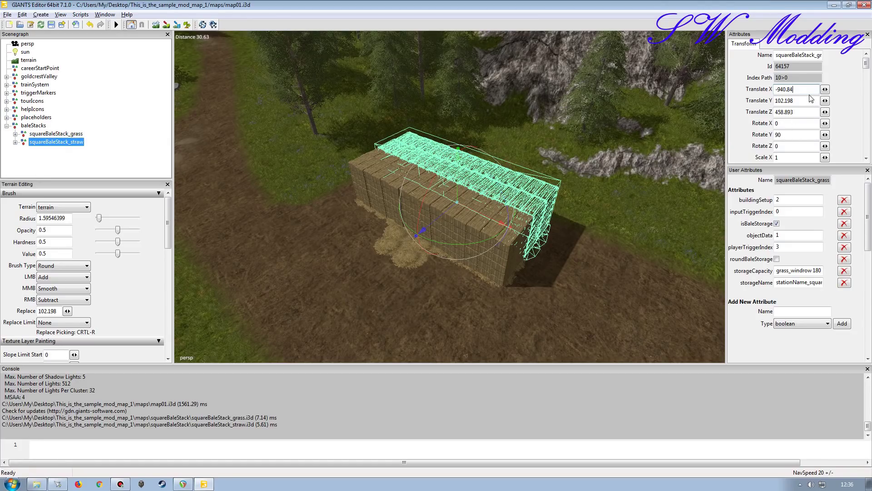
pyautogui.click(807, 89)
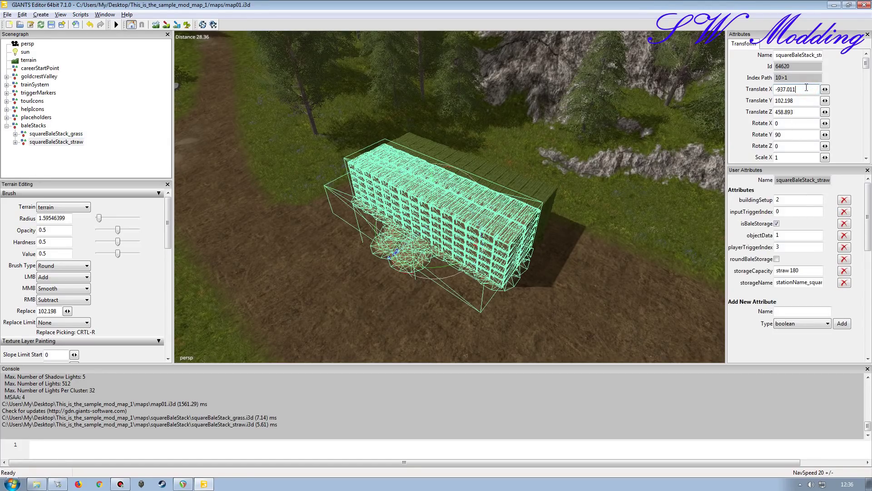
pyautogui.hotkey('ctrl', 'a')
pyautogui.write('-940.84')
pyautogui.press('Return')
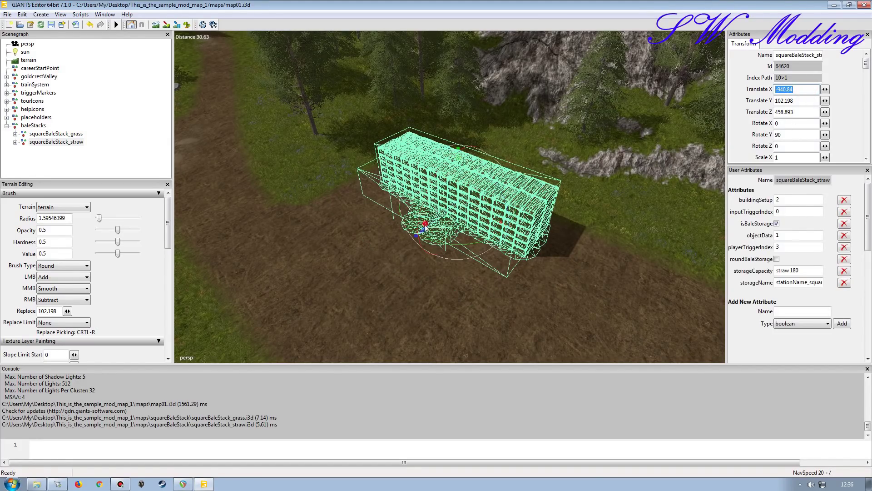
# - Slide the straw stack along Z so it sits end-to-end with the grass stack
pyautogui.press('f')
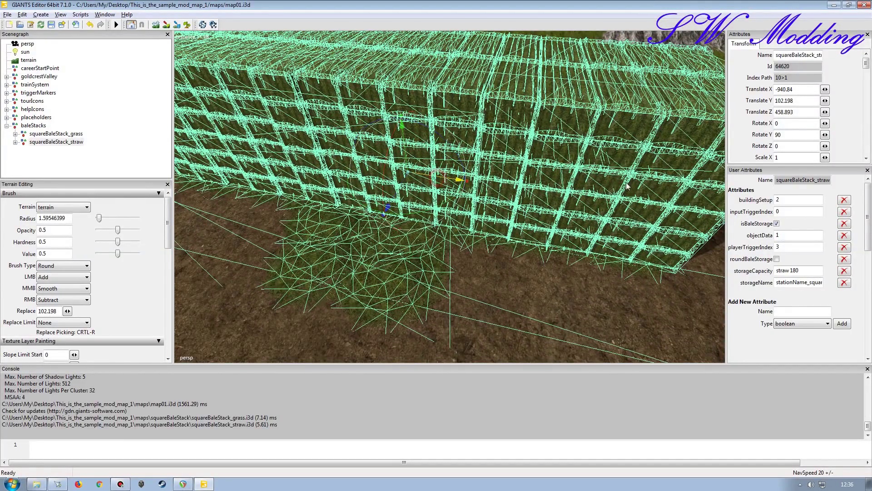
pyautogui.scroll(-5, 627, 186)
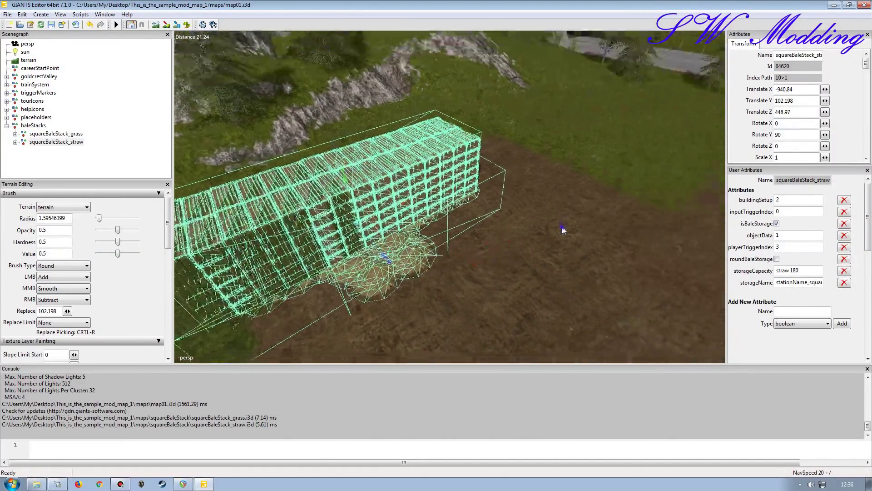
pyautogui.scroll(3, 563, 230)
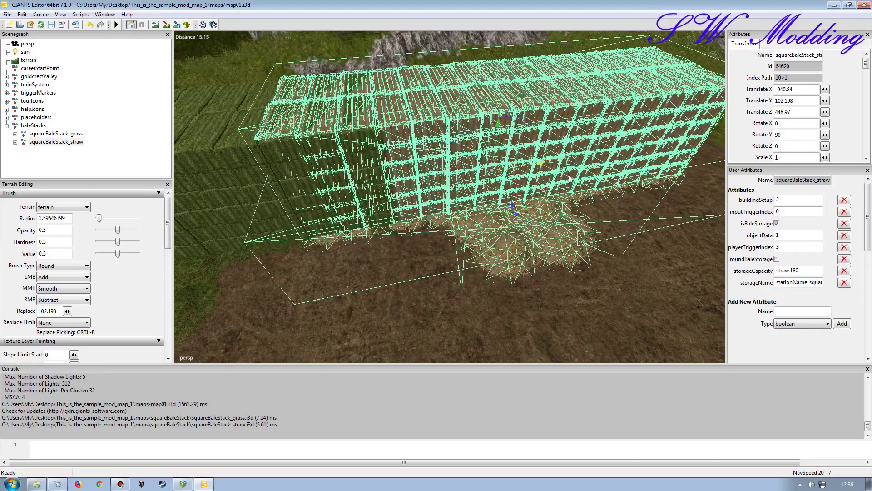
pyautogui.moveTo(569, 179); pyautogui.dragTo(666, 143)
pyautogui.scroll(-5, 471, 236)
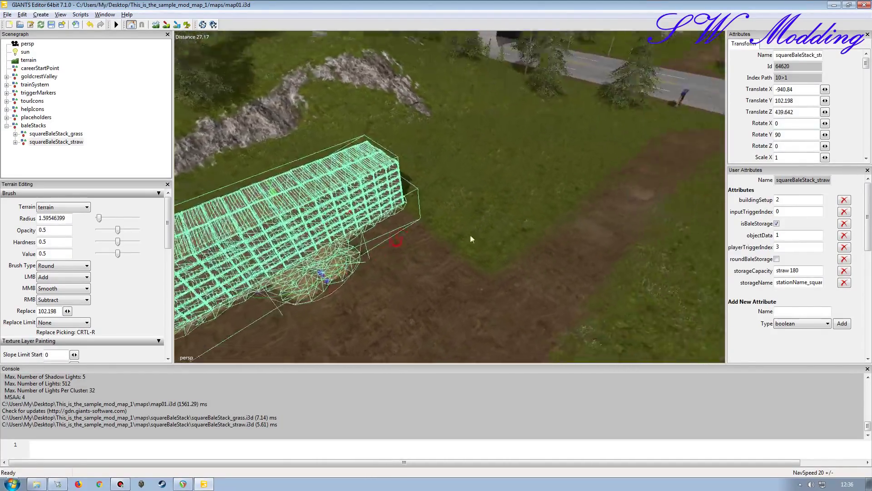
pyautogui.moveTo(471, 235); pyautogui.dragTo(409, 220, button='middle')
pyautogui.scroll(-5, 394, 206)
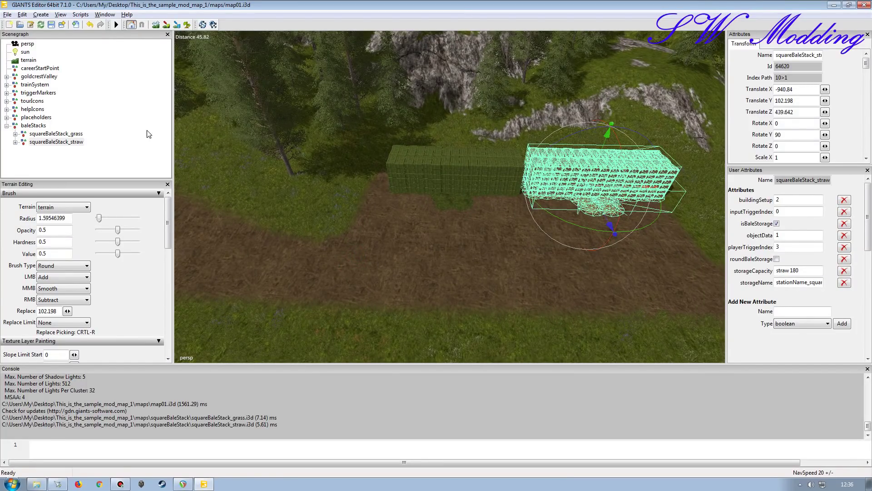
# - Delete the grass stack's icon_strawRoundBaleStack and clearArea nodes, then check the straw stack's icon node
pyautogui.click(138, 132)
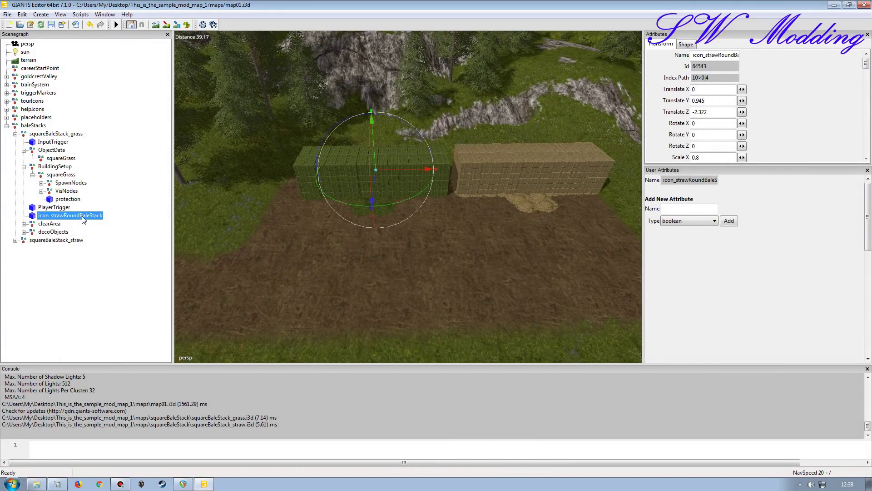
pyautogui.keyDown('ctrl'); pyautogui.click(51, 224); pyautogui.keyUp('ctrl')
pyautogui.press('Delete')
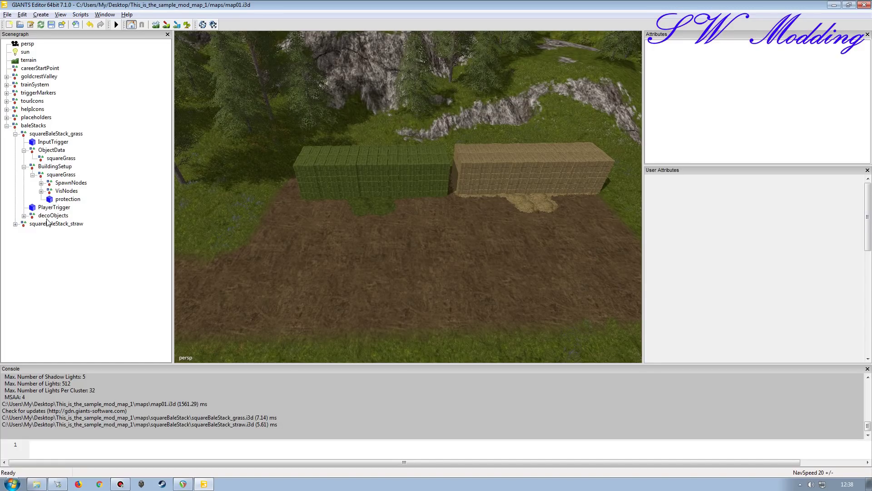
pyautogui.click(15, 224)
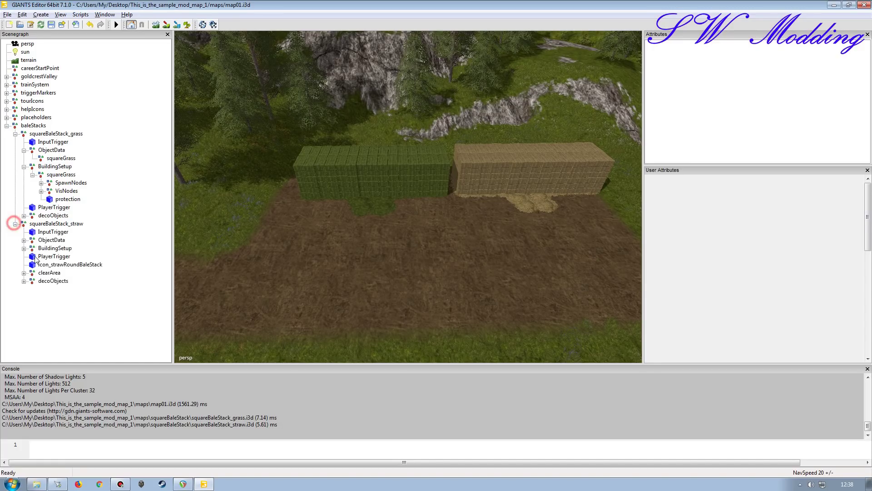
pyautogui.click(56, 265)
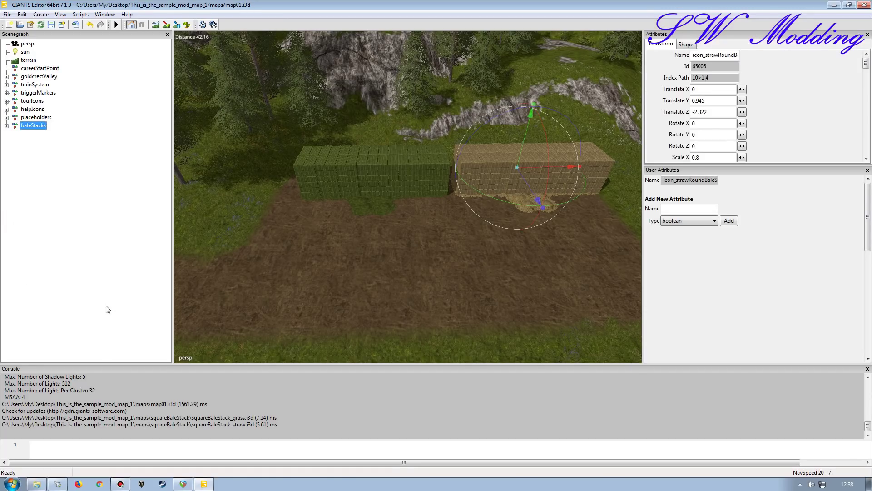
pyautogui.click(114, 207)
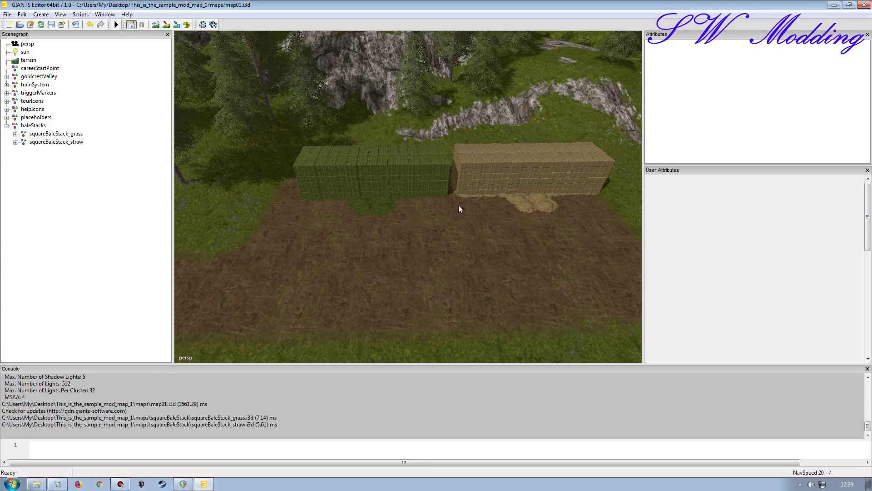
pyautogui.click(69, 135)
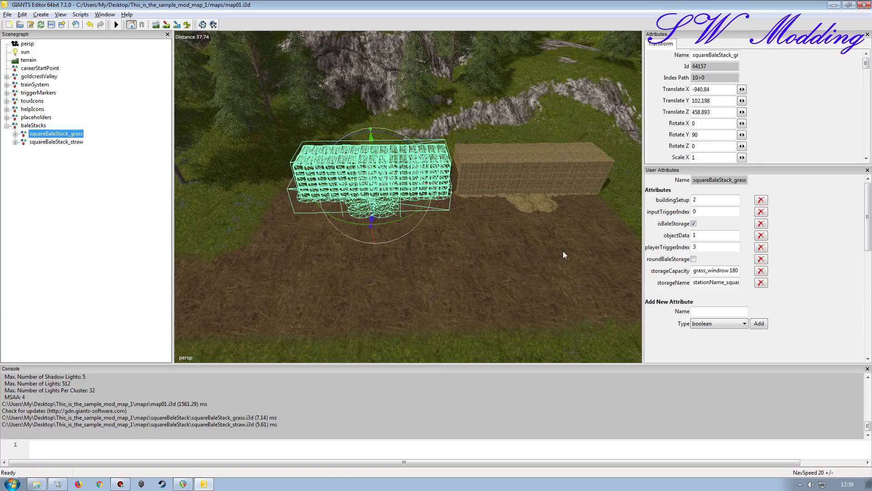
# - Add an onCreate attribute of type script callback to squareBaleStack_grass
pyautogui.click(74, 237)
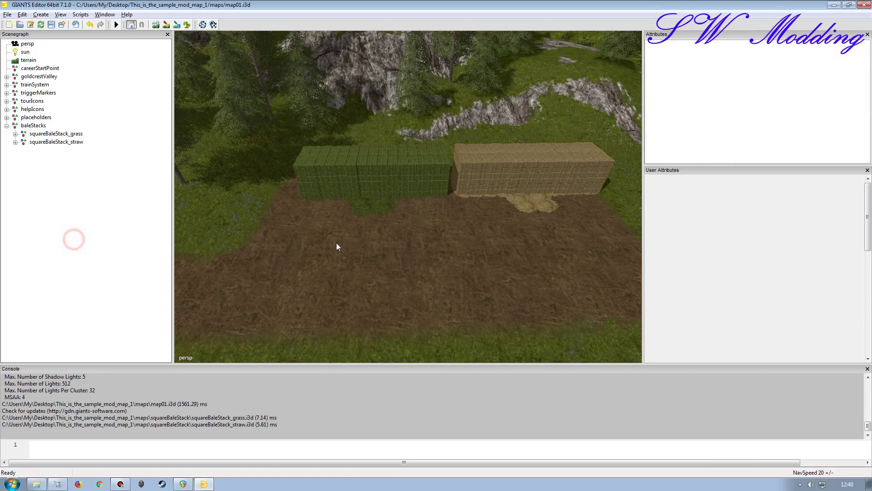
pyautogui.click(68, 134)
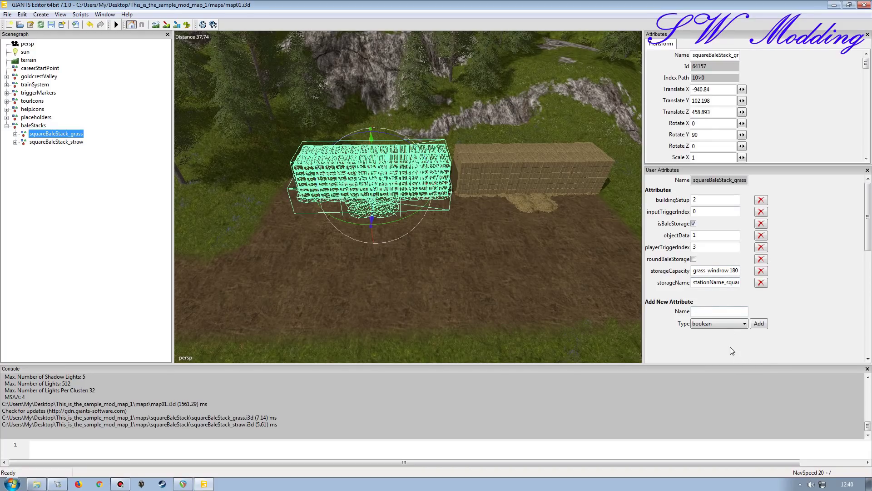
pyautogui.click(715, 312)
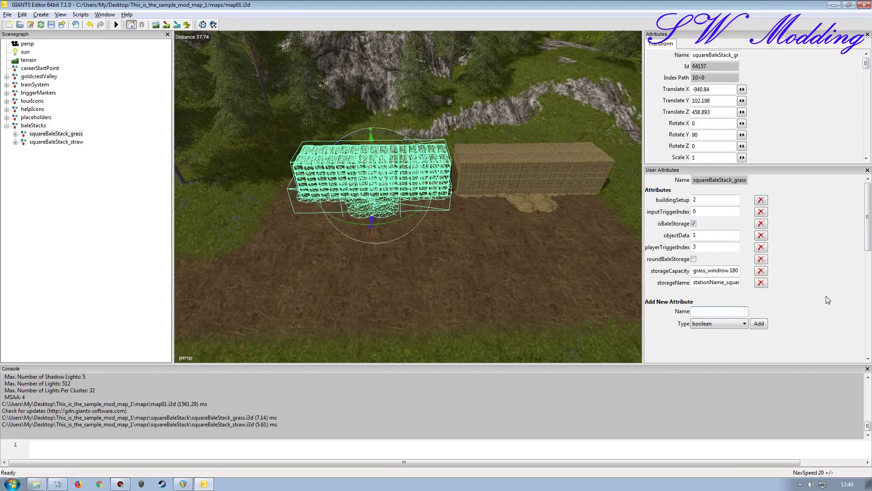
pyautogui.write('onCreate')
pyautogui.click(724, 323)
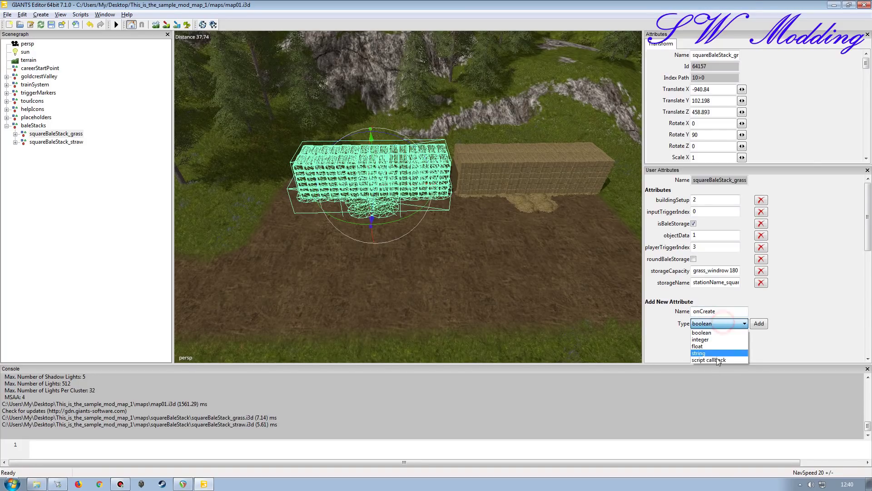
pyautogui.click(706, 359)
pyautogui.click(760, 333)
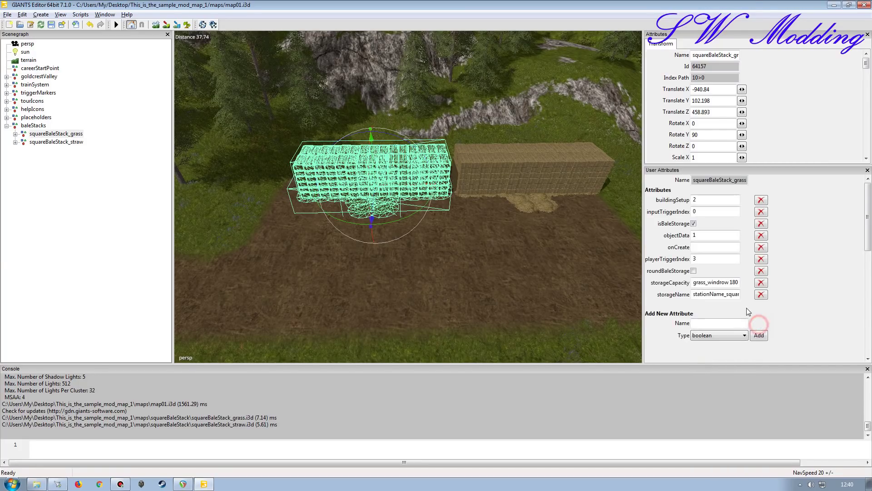
# - Enter modOnCreate as the grass stack's onCreate value
pyautogui.click(700, 247)
pyautogui.write('Mod')
pyautogui.press('BackSpace')
pyautogui.press('BackSpace')
pyautogui.write('modON')
pyautogui.press('BackSpace')
pyautogui.press('BackSpace')
pyautogui.write('nCreate')
# - Copy the StorageHouse name from the addon's scripts folder and append it to the grass stack's onCreate
pyautogui.click(834, 5)
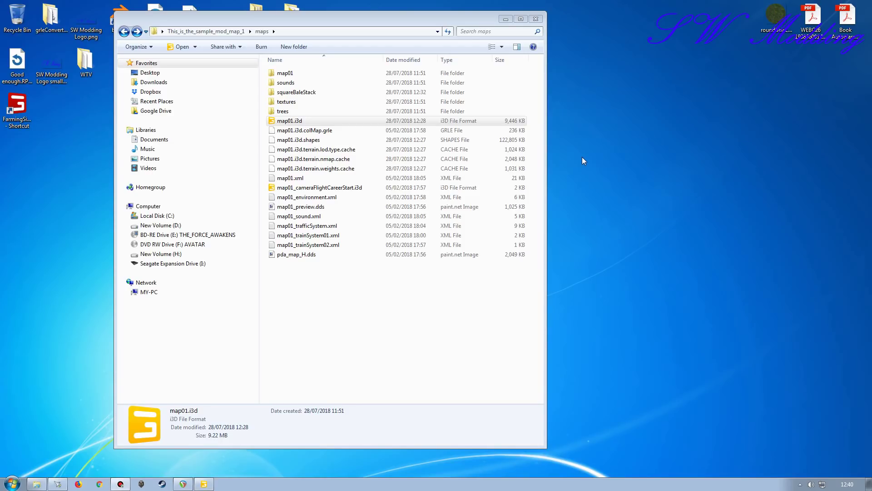
pyautogui.moveTo(324, 19); pyautogui.dragTo(552, 22)
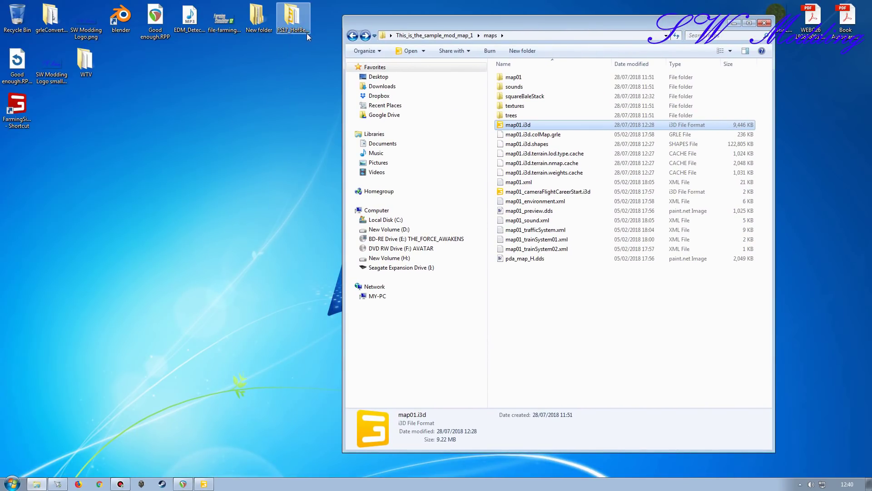
pyautogui.doubleClick(294, 21)
pyautogui.doubleClick(532, 109)
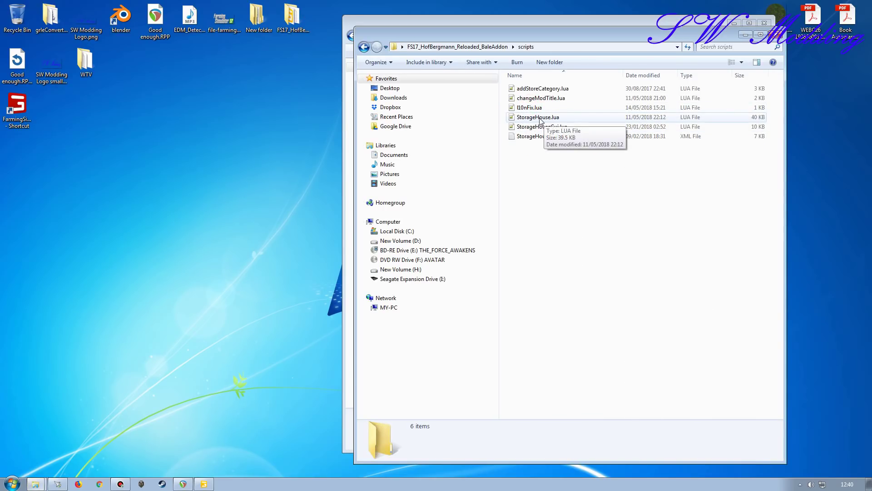
pyautogui.click(538, 117)
pyautogui.press('F2')
pyautogui.hotkey('ctrl', 'c')
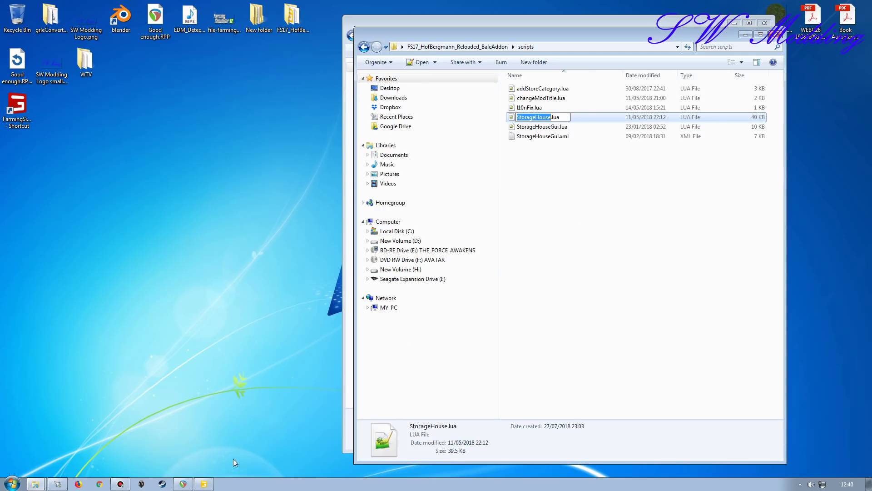
pyautogui.hotkey('alt', 'Tab')
pyautogui.hotkey('ctrl', 'v')
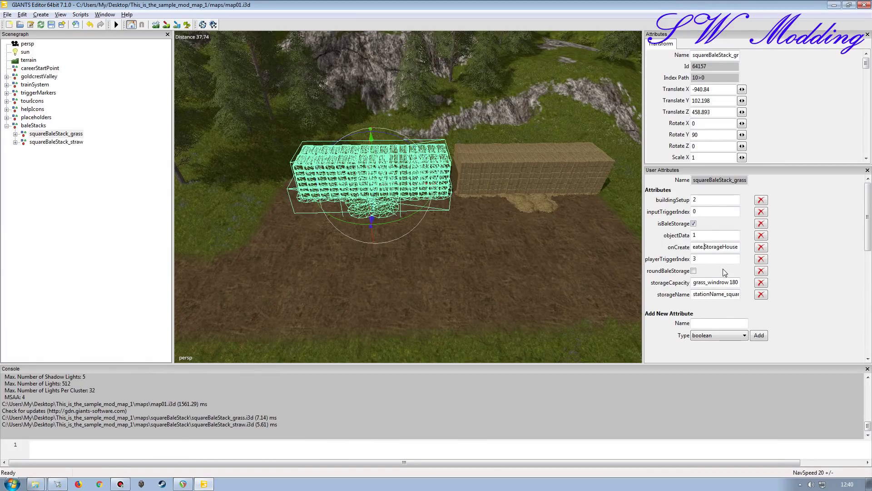
pyautogui.press('Home')
pyautogui.click(718, 336)
pyautogui.click(814, 331)
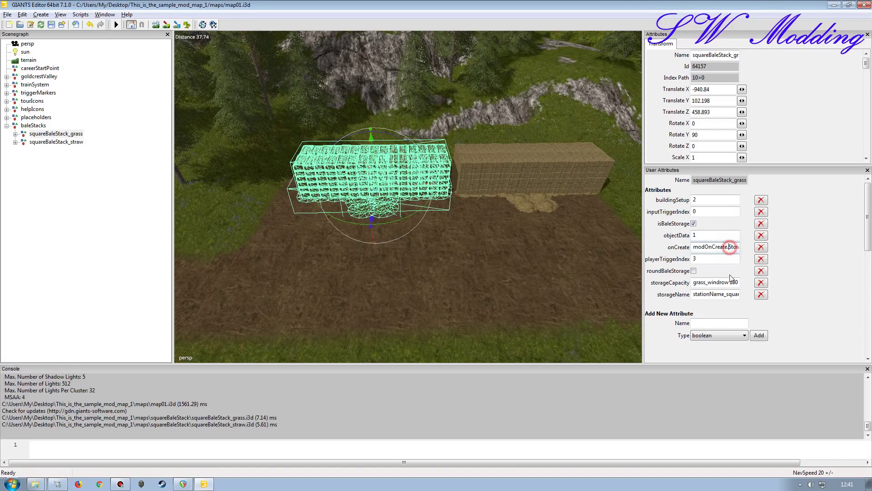
pyautogui.press('End')
pyautogui.doubleClick(707, 248)
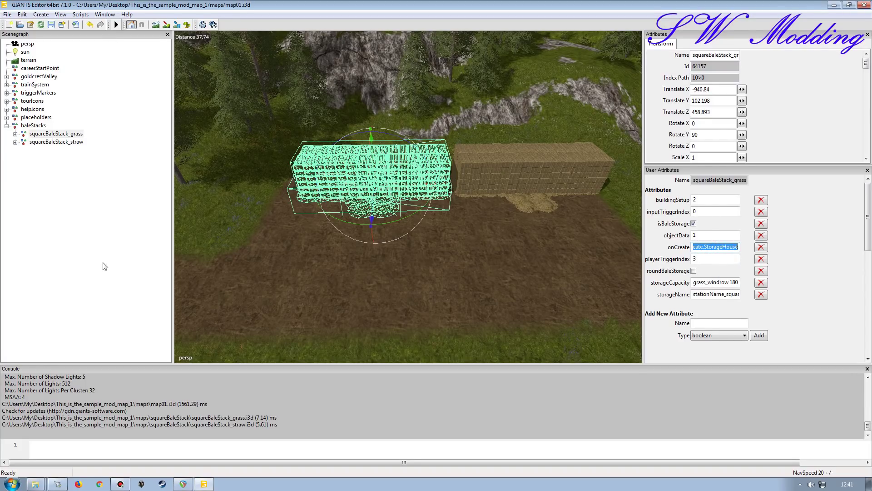
# - Add an onCreate script callback attribute to squareBaleStack_straw
pyautogui.click(68, 142)
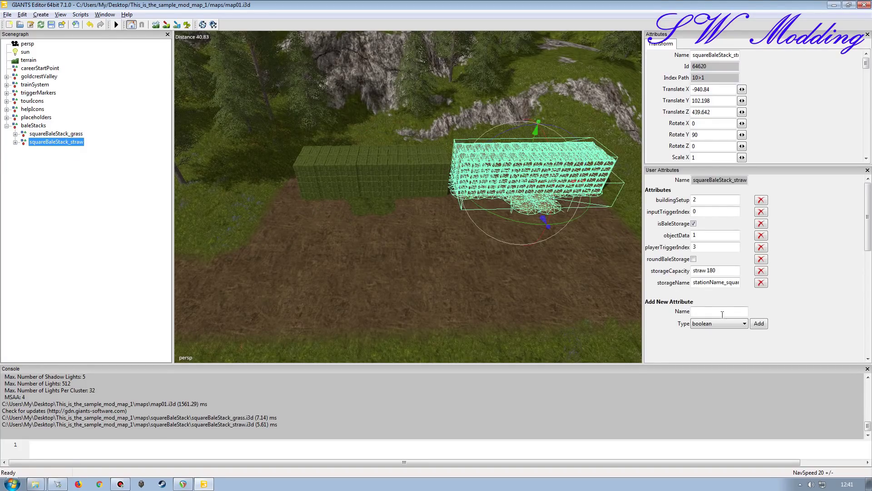
pyautogui.click(722, 313)
pyautogui.write('o')
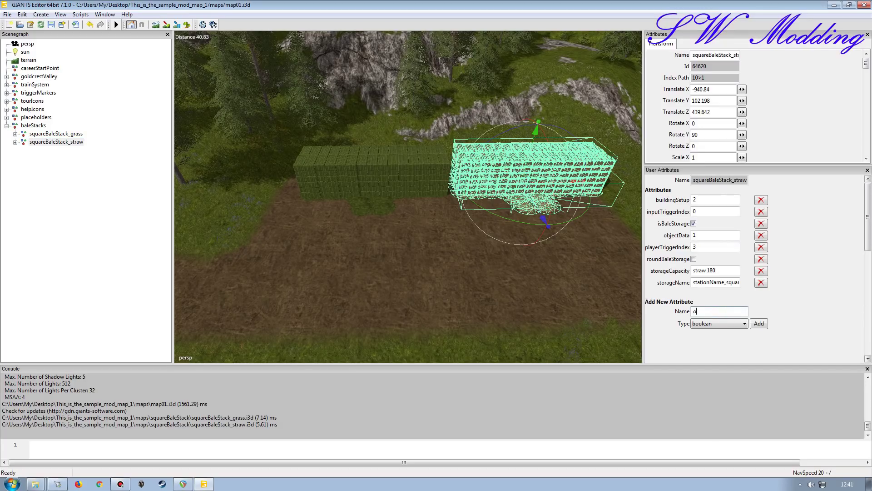
pyautogui.write('nCreate')
pyautogui.click(744, 323)
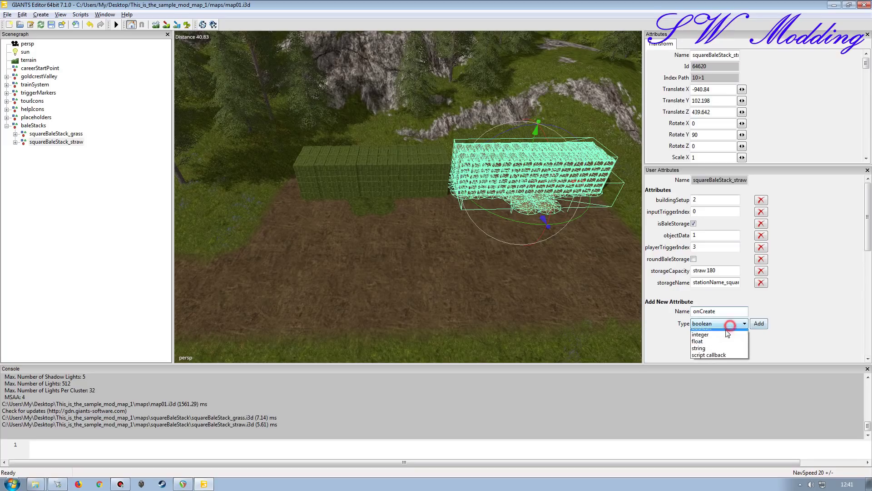
pyautogui.click(714, 359)
pyautogui.click(760, 324)
# - Paste modOnCreate.StorageHouse into the straw stack's onCreate field and commit it
pyautogui.click(707, 247)
pyautogui.hotkey('ctrl', 'v')
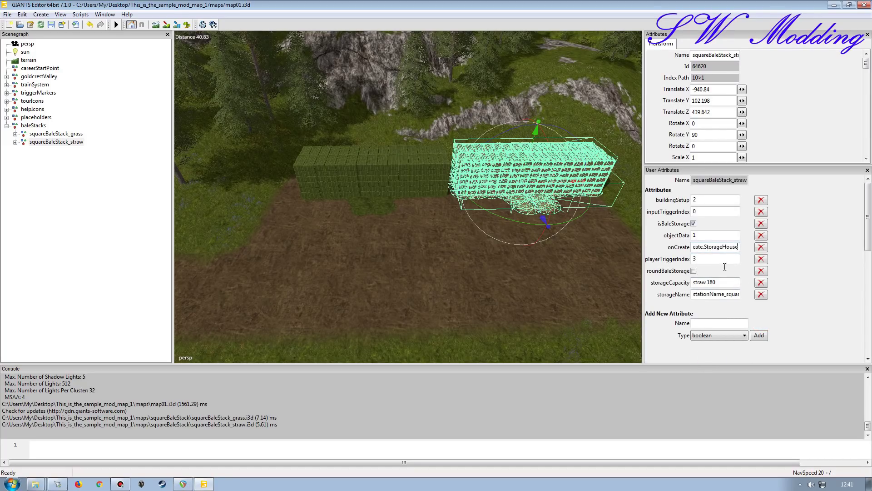
pyautogui.press('Home')
pyautogui.press('End')
pyautogui.press('Tab')
# - Clear the Scenegraph selection and save map01.i3d
pyautogui.click(102, 189)
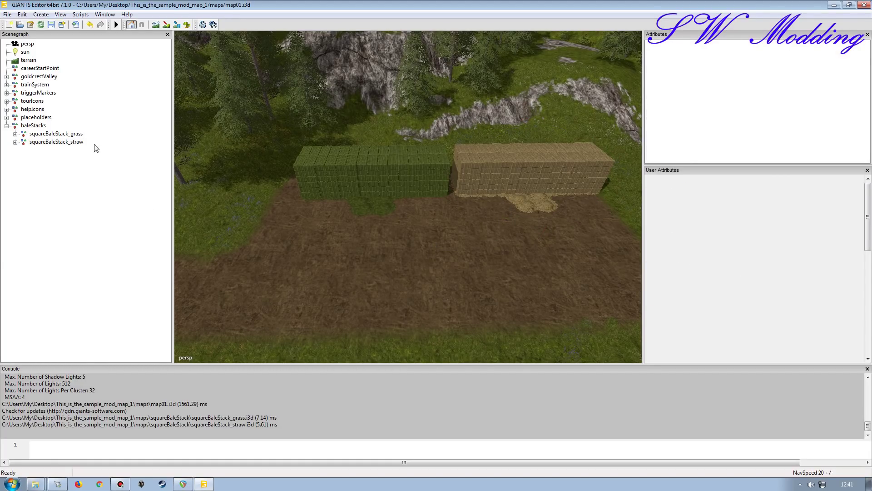
pyautogui.click(52, 25)
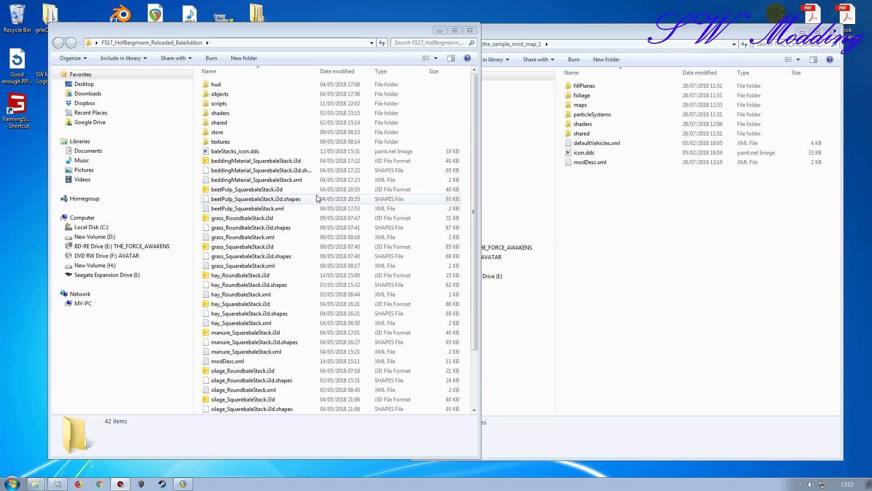
# - Copy the addon's hud, scripts, shaders and shared folders into the sample map mod folder
pyautogui.click(218, 85)
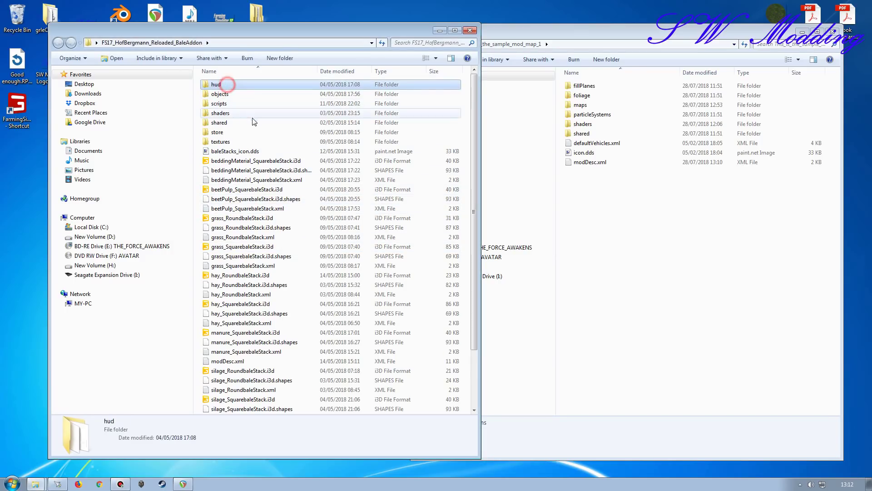
pyautogui.keyDown('ctrl'); pyautogui.click(241, 104); pyautogui.keyUp('ctrl')
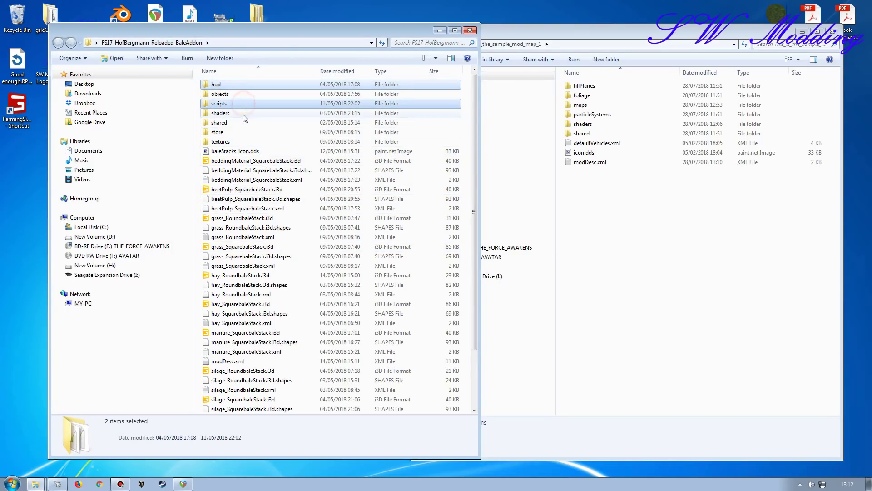
pyautogui.keyDown('ctrl'); pyautogui.click(243, 113); pyautogui.keyUp('ctrl')
pyautogui.keyDown('ctrl'); pyautogui.click(239, 123); pyautogui.keyUp('ctrl')
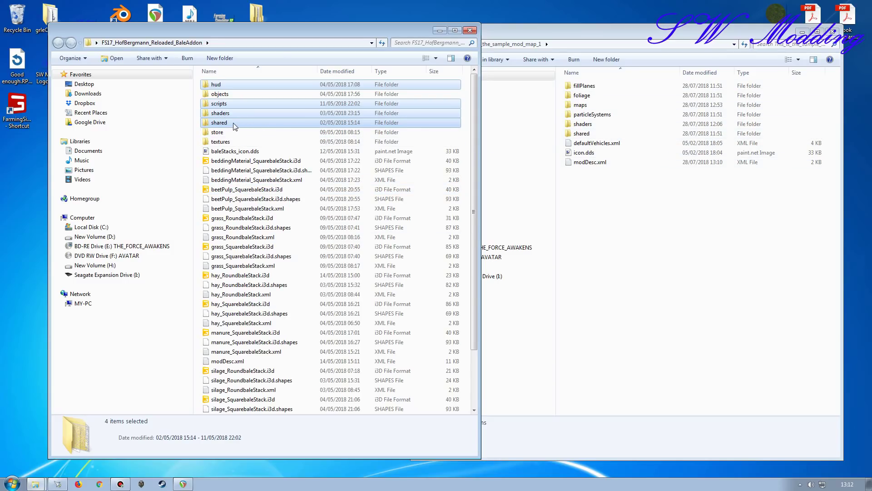
pyautogui.moveTo(223, 116); pyautogui.dragTo(616, 248, button='right')
pyautogui.click(641, 273)
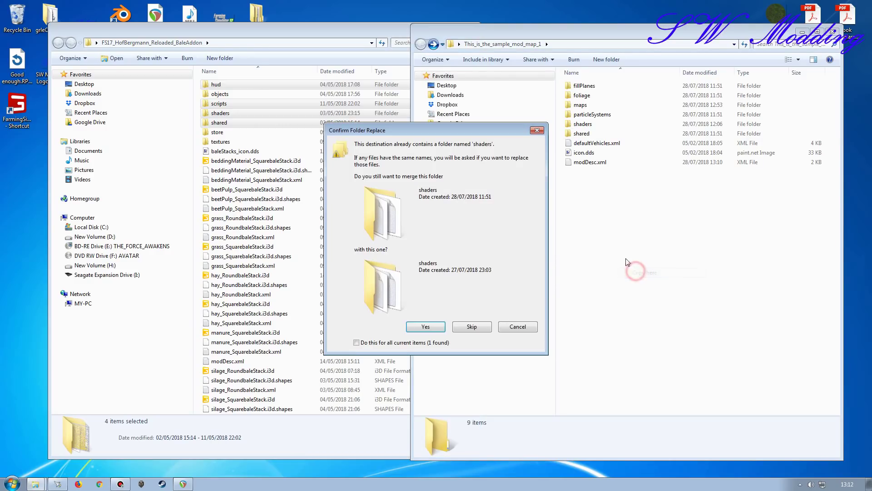
# - Merge the conflicting folders, skipping all existing files
pyautogui.click(426, 327)
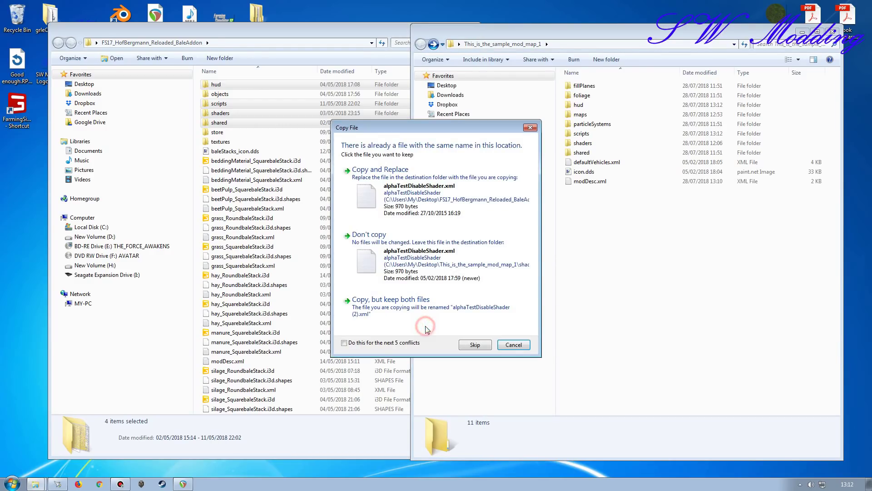
pyautogui.click(414, 344)
pyautogui.click(462, 345)
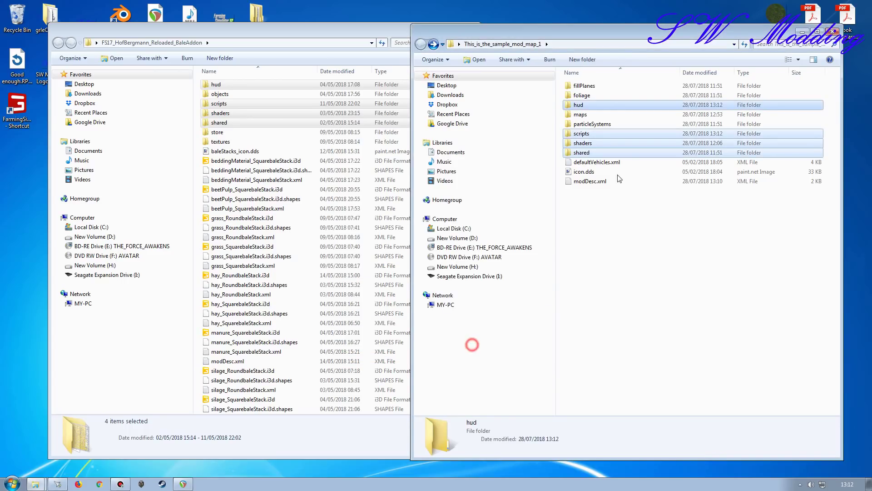
pyautogui.click(615, 251)
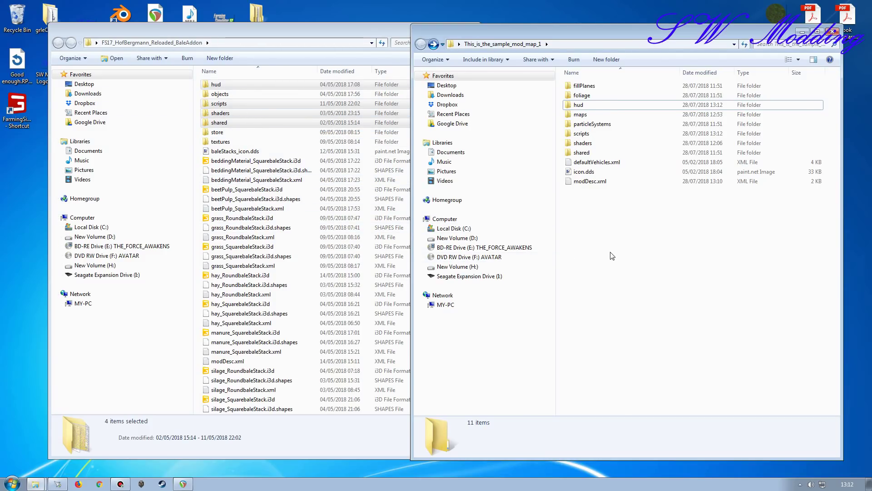
# - Inspect the copied StorageHouse.lua and the maps folder in the sample map mod
pyautogui.doubleClick(582, 133)
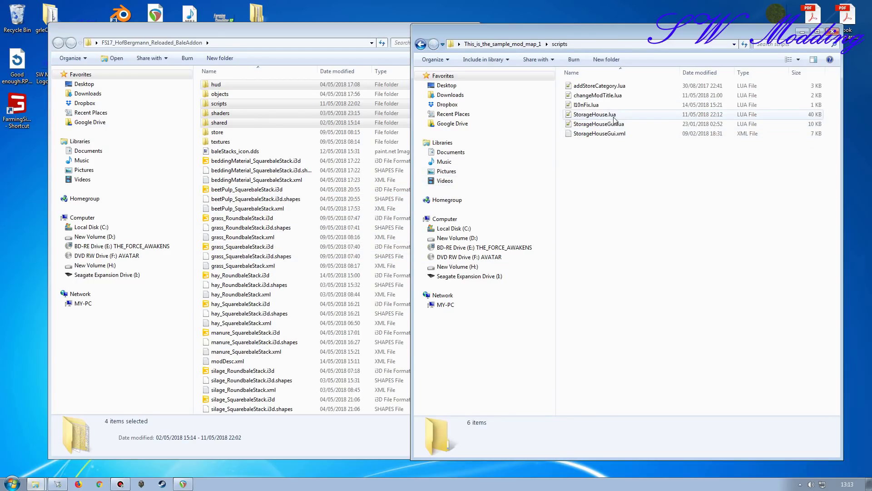
pyautogui.doubleClick(601, 116)
pyautogui.scroll(-9, 184, 249)
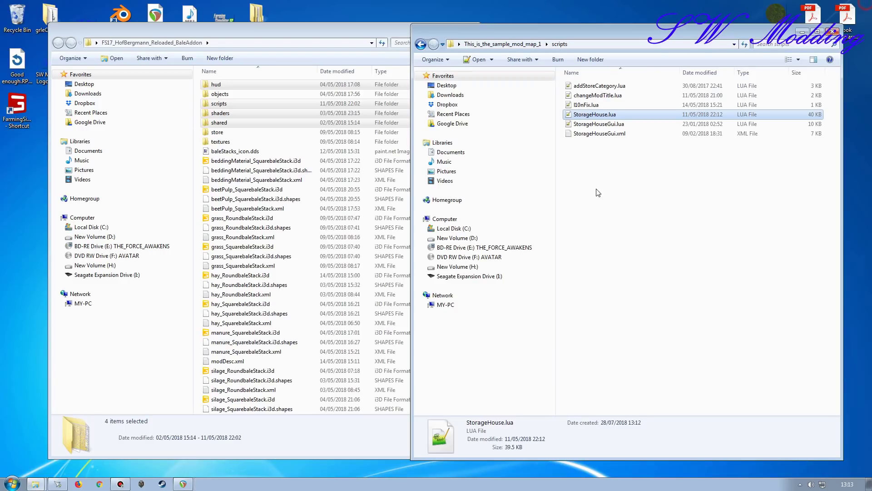
pyautogui.click(863, 5)
pyautogui.press('BackSpace')
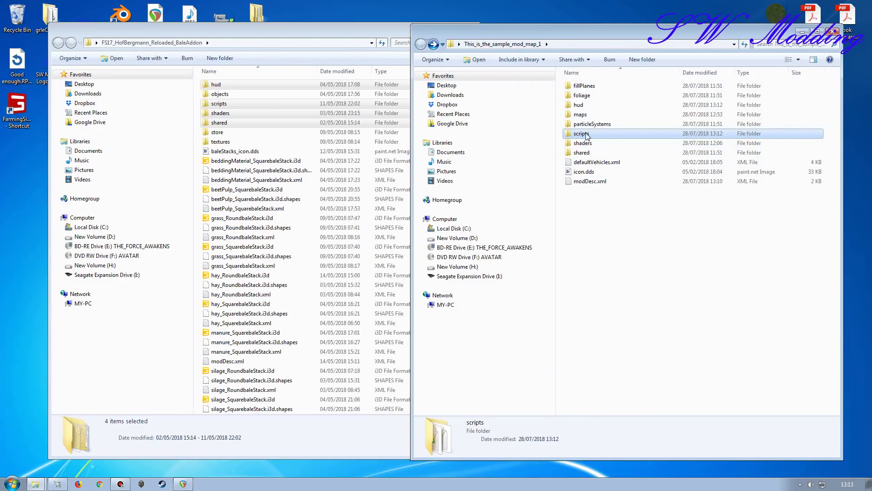
pyautogui.doubleClick(581, 114)
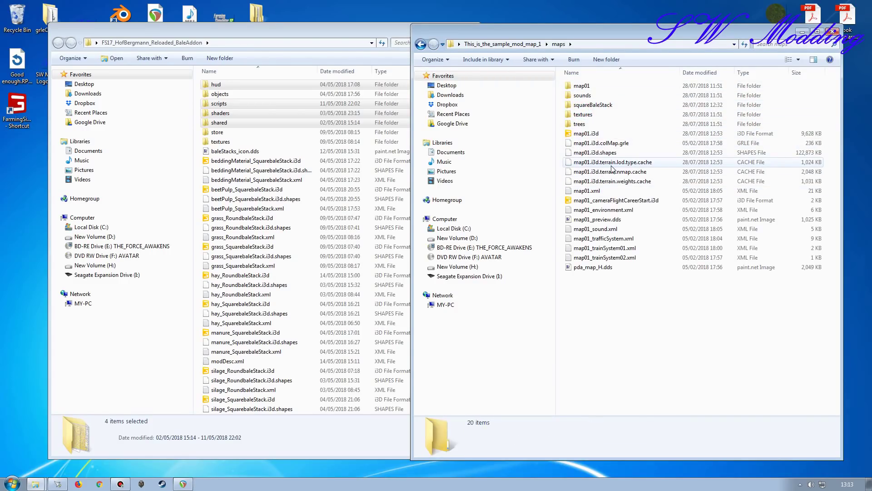
pyautogui.press('BackSpace')
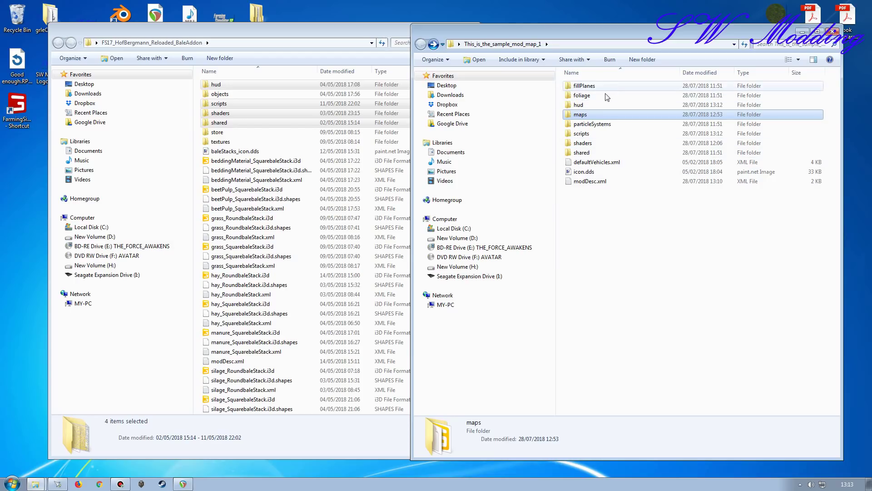
pyautogui.doubleClick(588, 136)
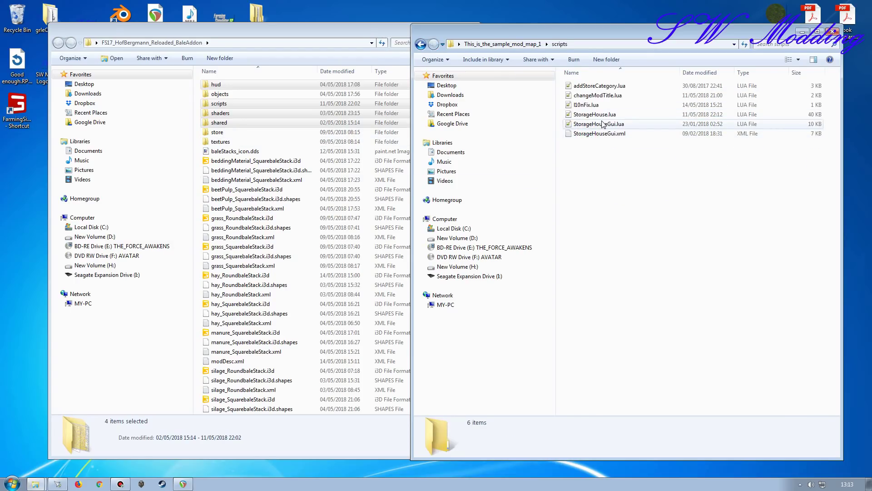
pyautogui.click(596, 115)
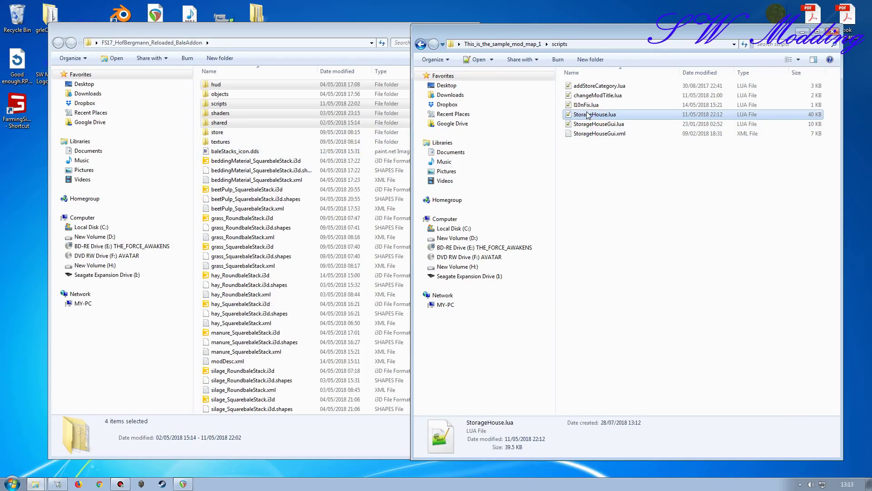
pyautogui.doubleClick(588, 114)
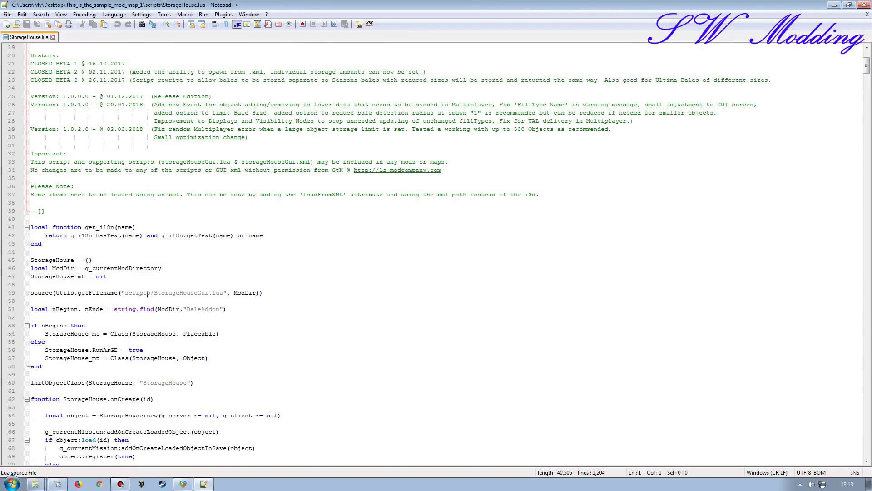
pyautogui.click(863, 6)
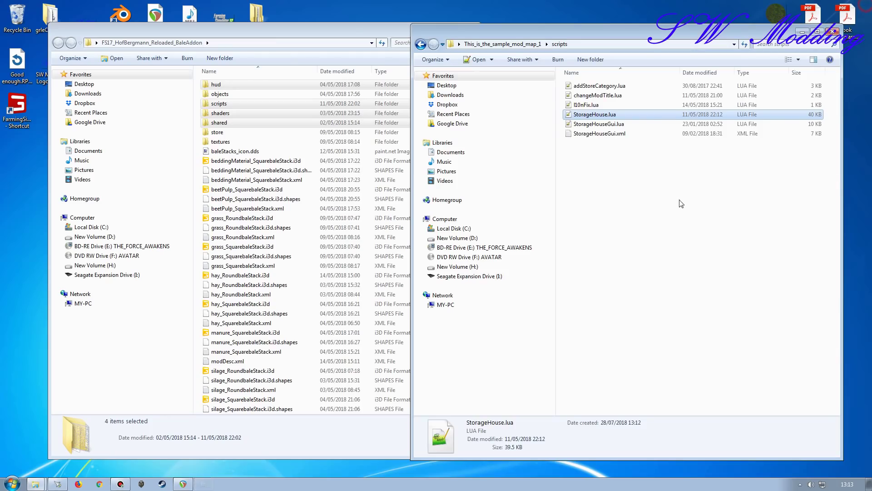
pyautogui.press('BackSpace')
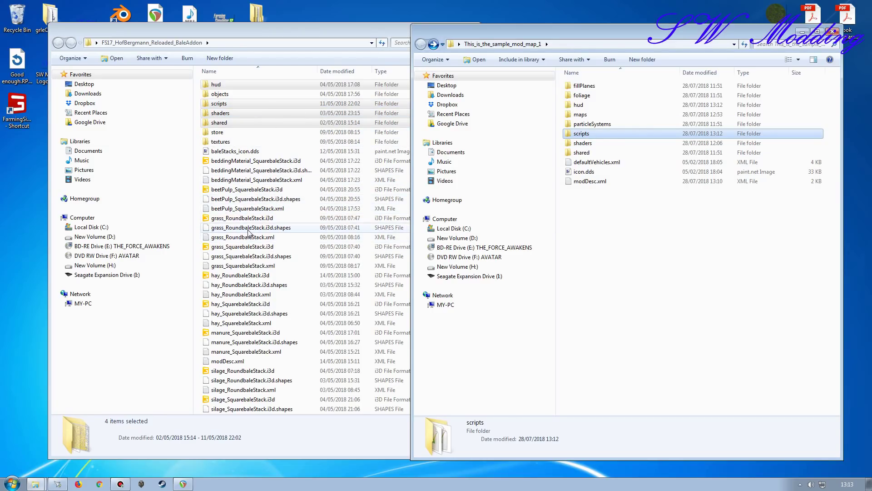
# - Open the bale addon's and the sample map's modDesc.xml files in Notepad++
pyautogui.doubleClick(227, 361)
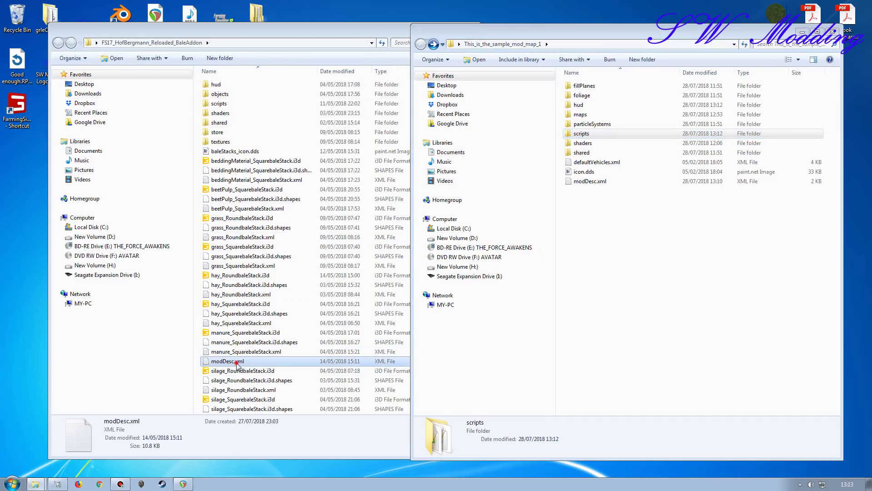
pyautogui.click(835, 5)
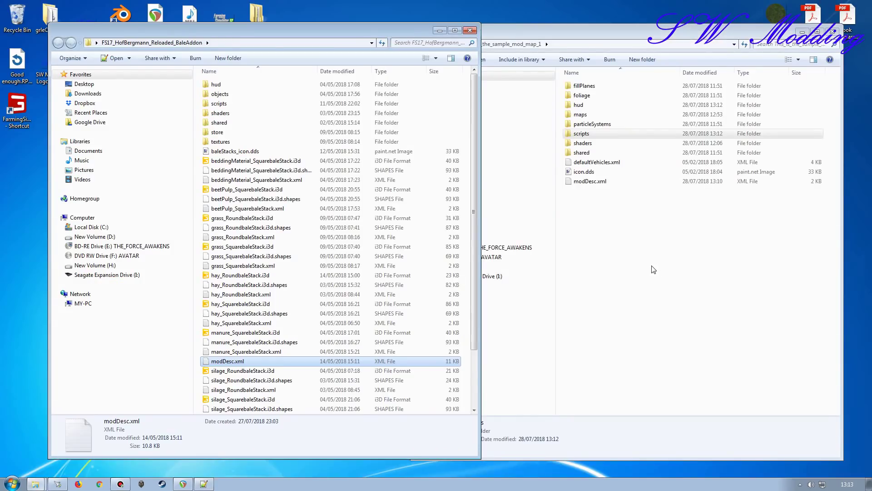
pyautogui.doubleClick(590, 181)
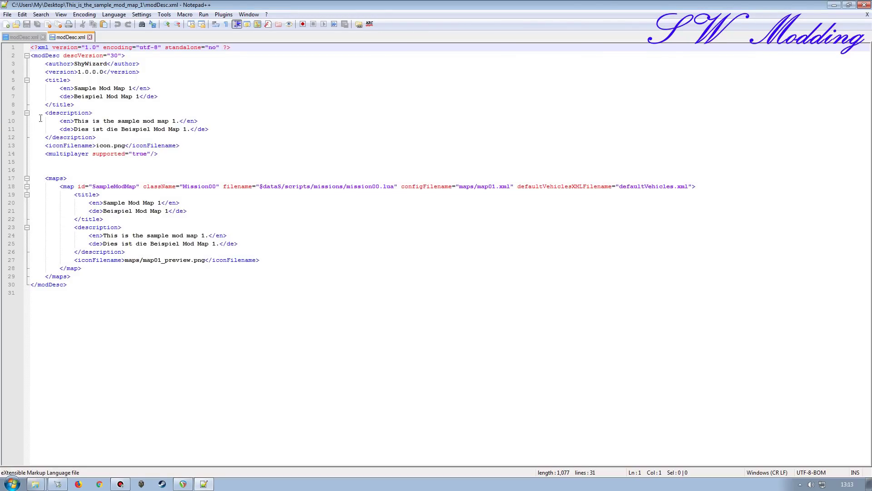
# - Copy the input_StorageHouse_Menu line into new blank line 17 of the sample modDesc.xml
pyautogui.click(21, 36)
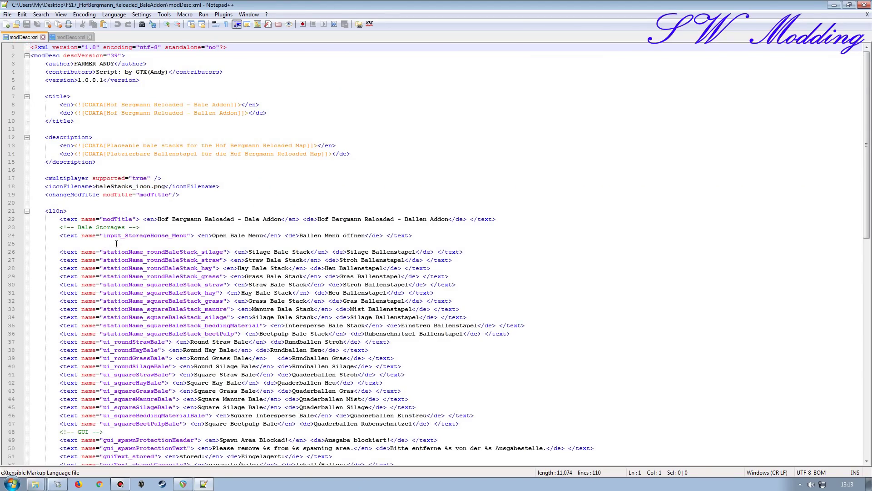
pyautogui.scroll(-1, 122, 270)
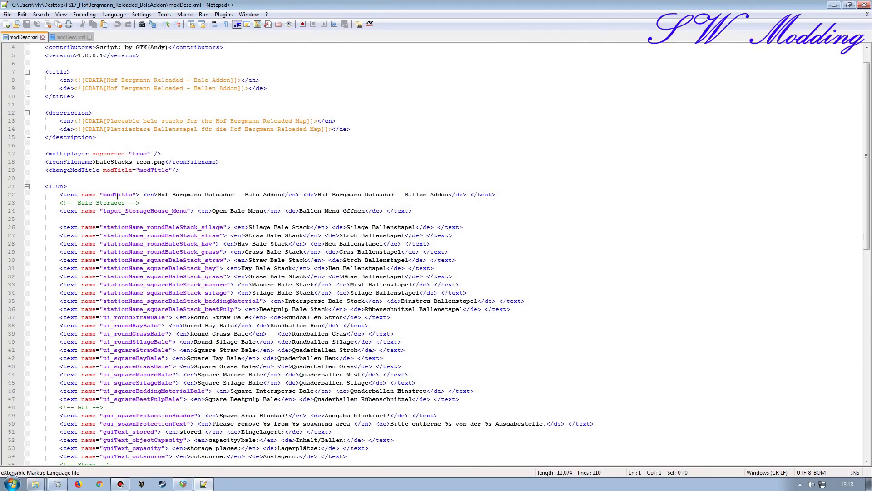
pyautogui.click(182, 173)
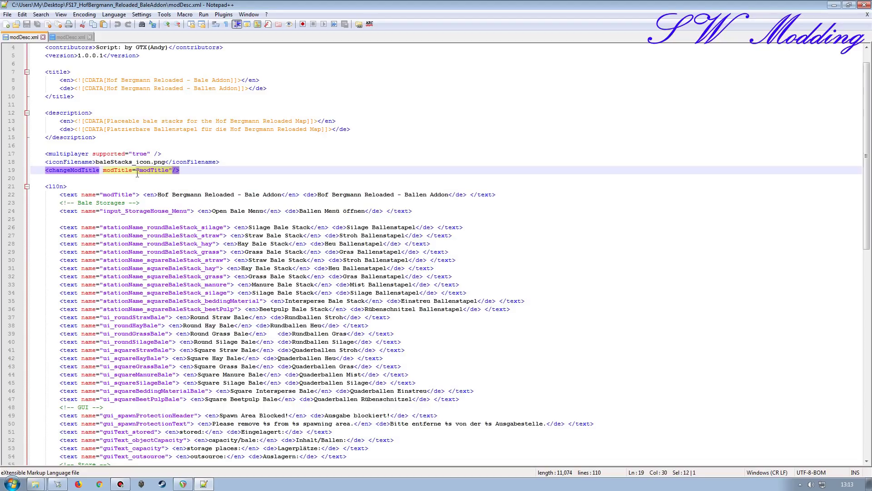
pyautogui.click(194, 173)
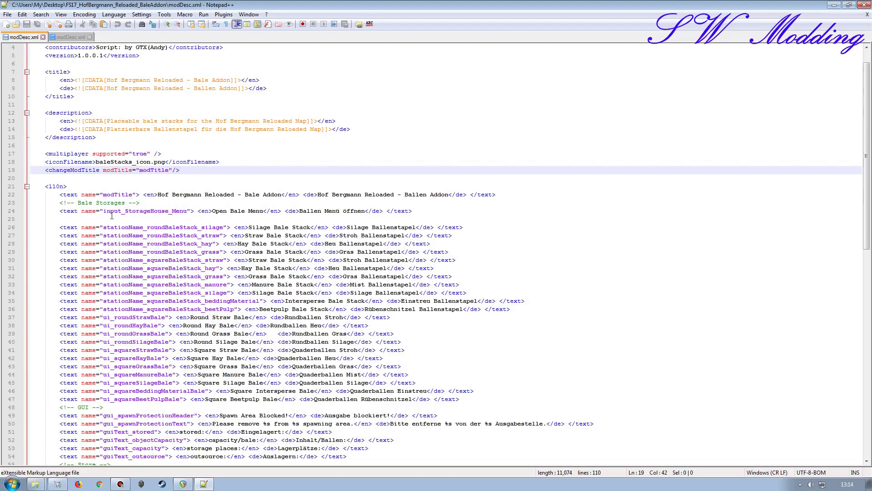
pyautogui.click(14, 211)
pyautogui.hotkey('ctrl', 'c')
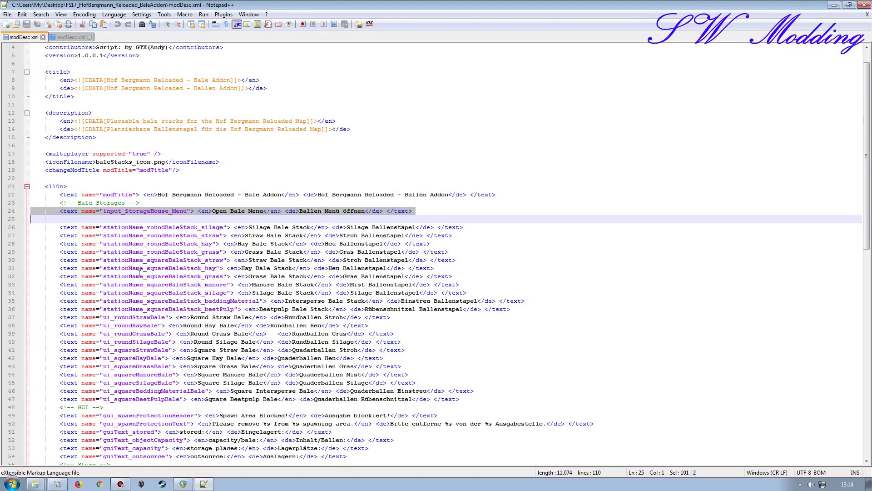
pyautogui.hotkey('ctrl', 'Tab')
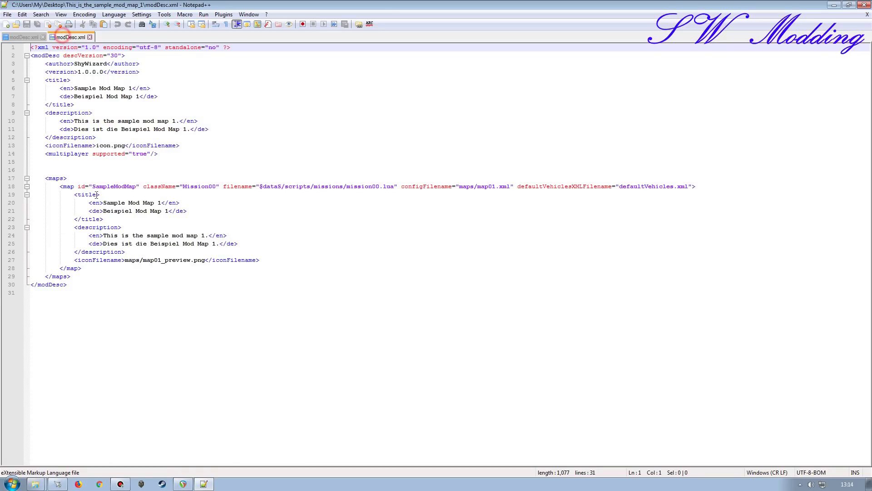
pyautogui.click(160, 154)
pyautogui.press('Return')
pyautogui.press('Return')
pyautogui.press('Return')
pyautogui.press('Return')
pyautogui.press('Return')
pyautogui.press('Return')
pyautogui.press('Return')
pyautogui.press('Return')
pyautogui.press('Return')
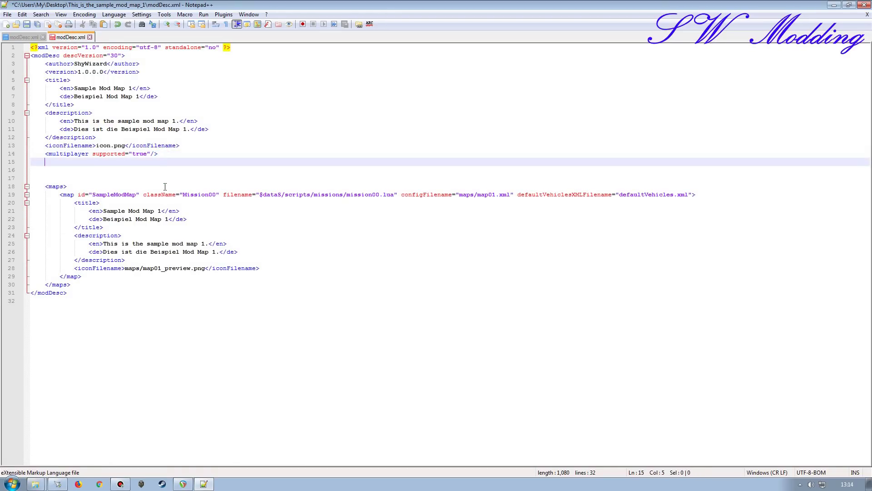
pyautogui.click(10, 179)
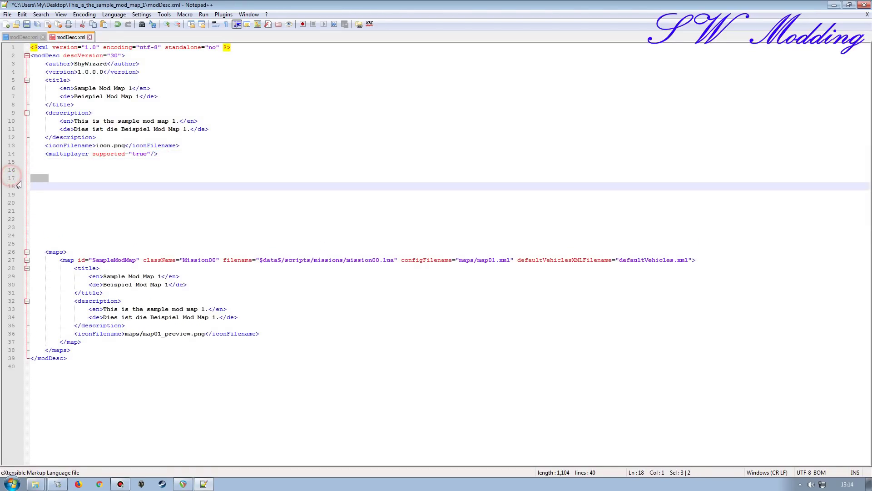
pyautogui.hotkey('ctrl', 'v')
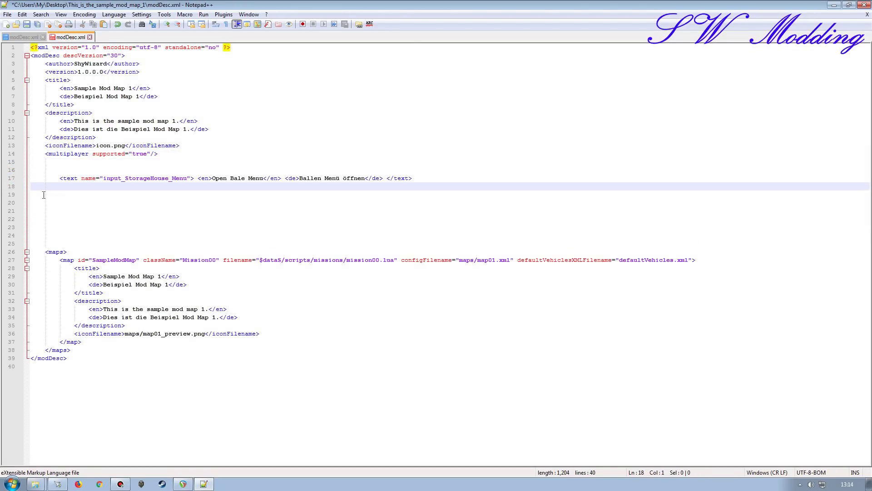
# - Compare the addon's l10n section against the pasted line in the sample file
pyautogui.click(23, 37)
pyautogui.click(8, 186)
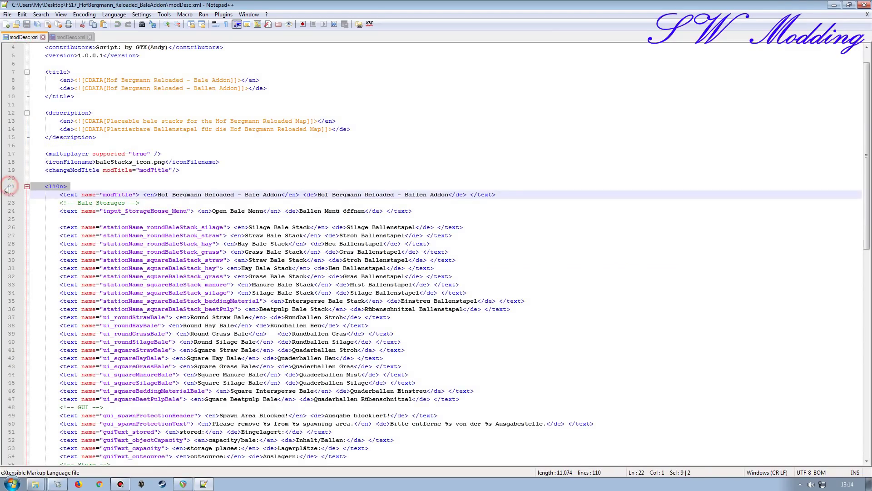
pyautogui.click(71, 38)
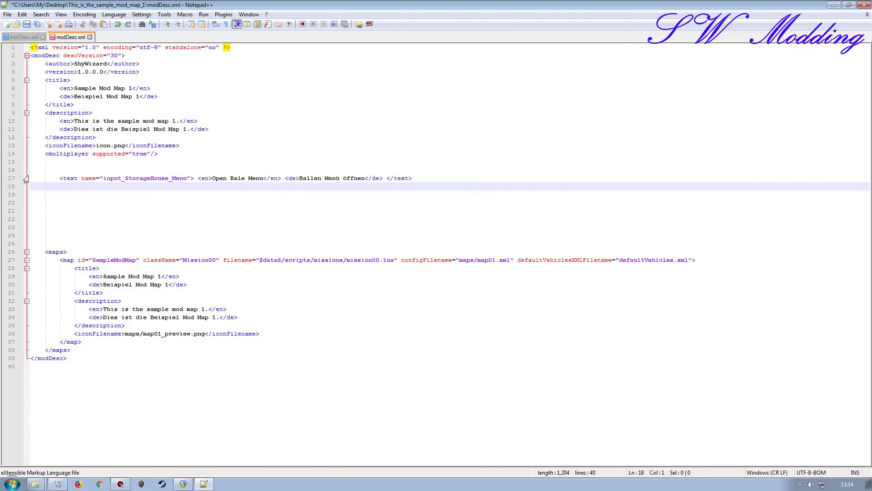
pyautogui.click(9, 177)
pyautogui.click(25, 38)
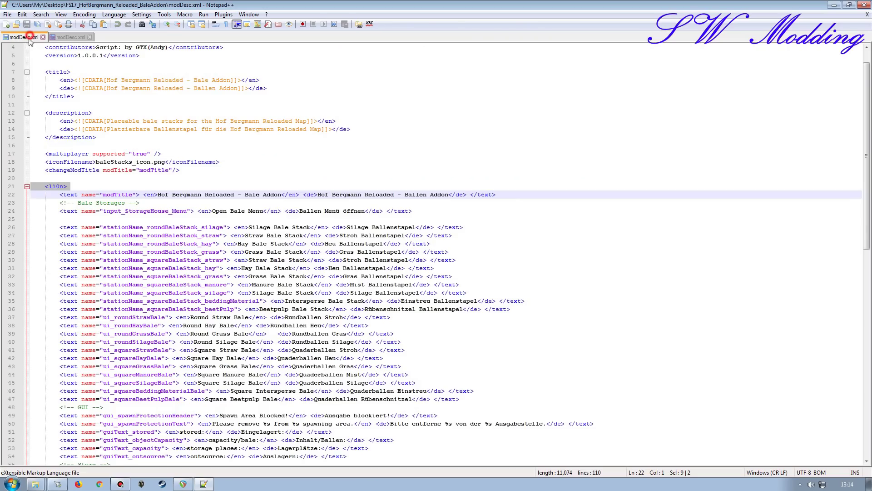
pyautogui.scroll(-5, 113, 183)
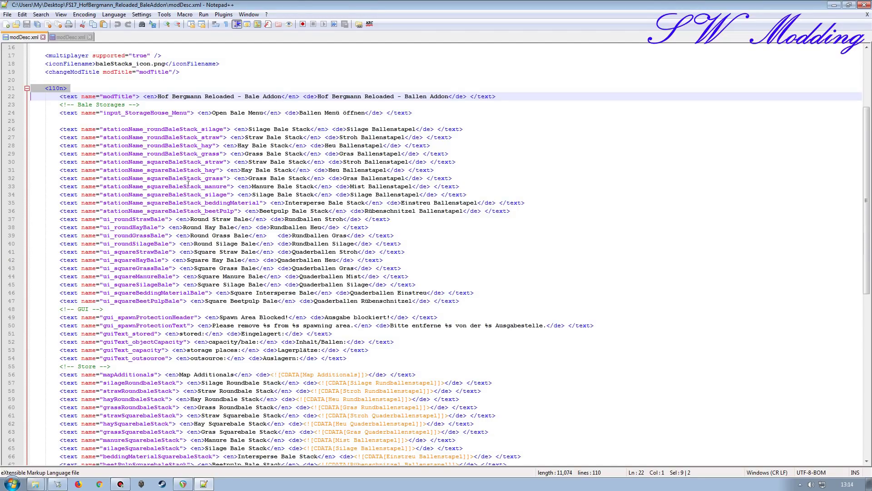
# - Copy the square straw and square grass bale stack stationName lines into lines 19-20
pyautogui.click(178, 163)
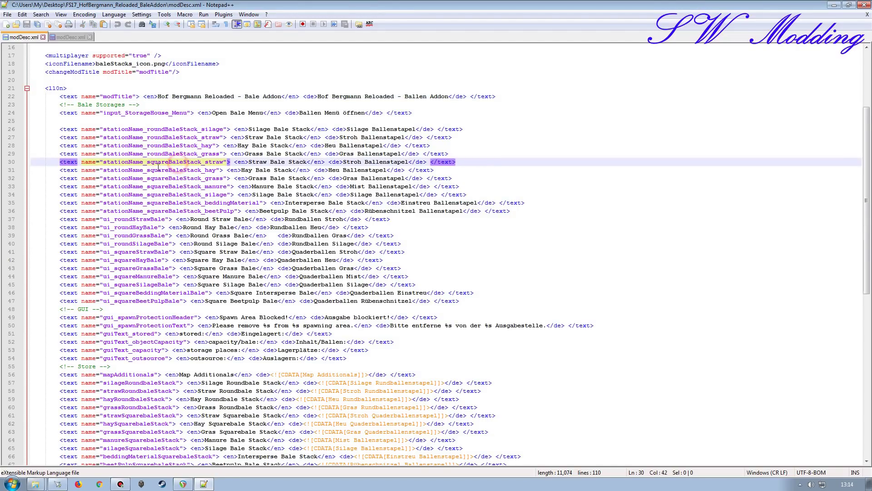
pyautogui.click(10, 163)
pyautogui.hotkey('ctrl', 'c')
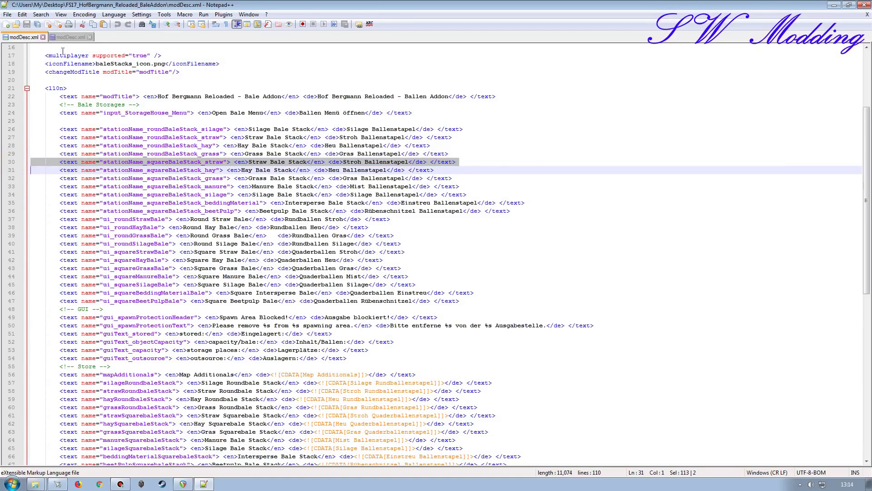
pyautogui.click(69, 37)
pyautogui.click(10, 195)
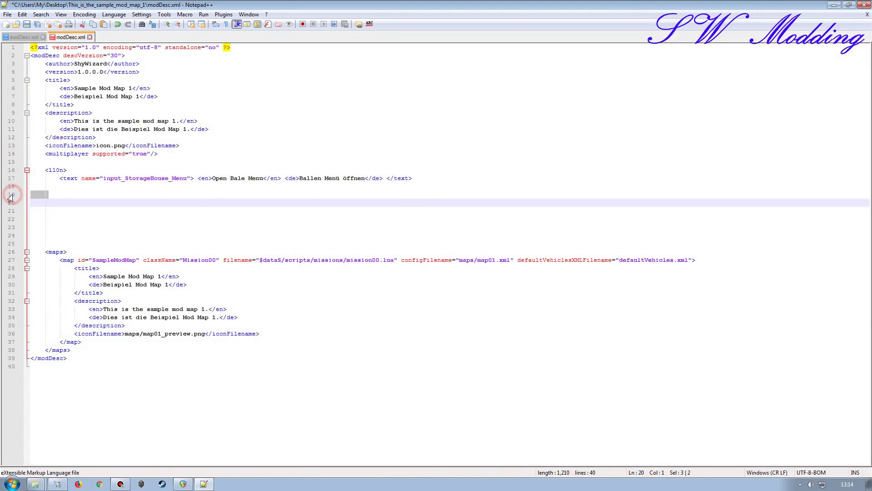
pyautogui.hotkey('ctrl', 'v')
pyautogui.click(23, 37)
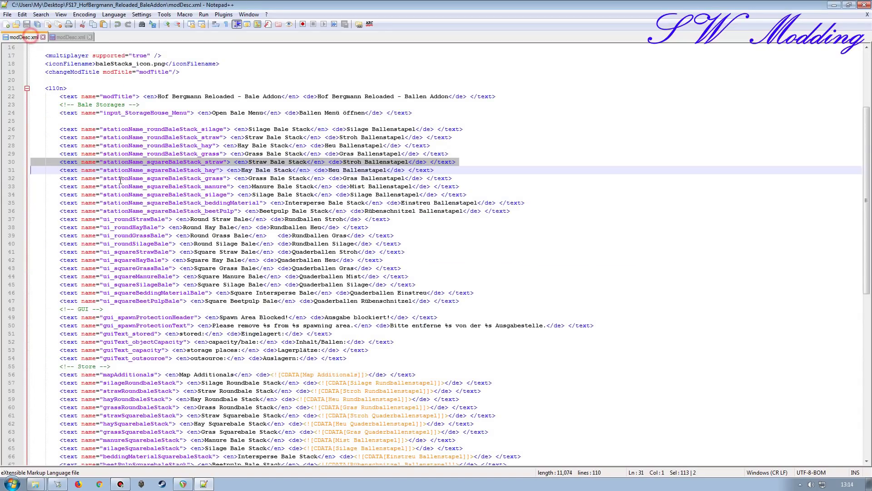
pyautogui.click(195, 178)
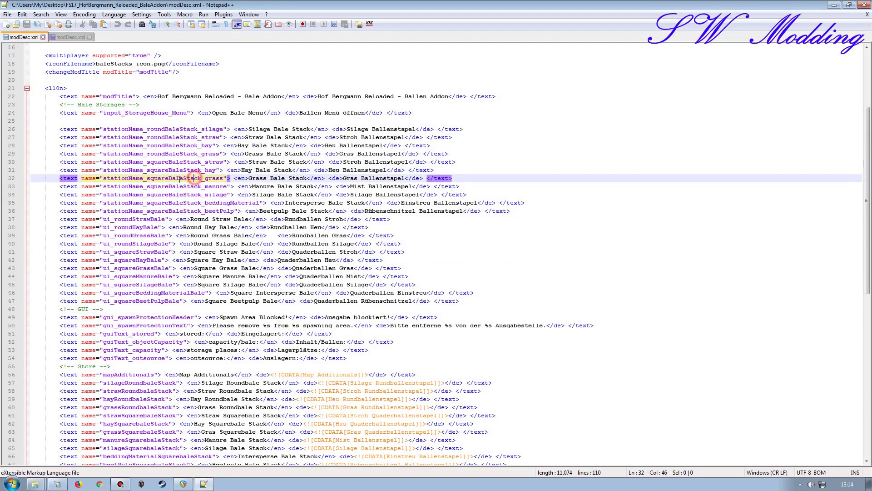
pyautogui.click(12, 178)
pyautogui.hotkey('ctrl', 'c')
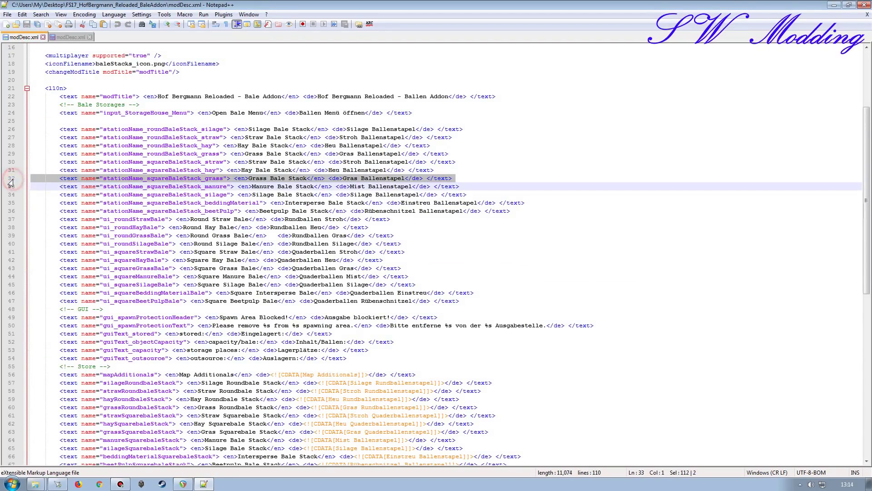
pyautogui.click(57, 37)
pyautogui.hotkey('ctrl', 'v')
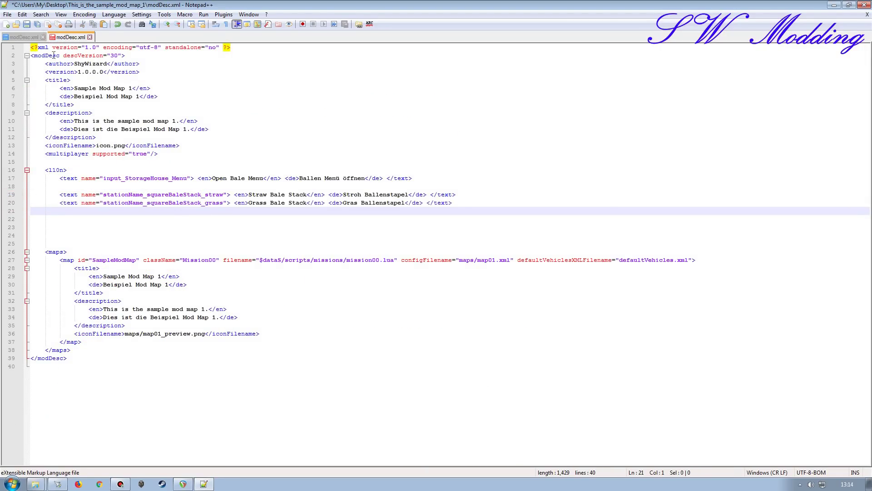
pyautogui.click(23, 37)
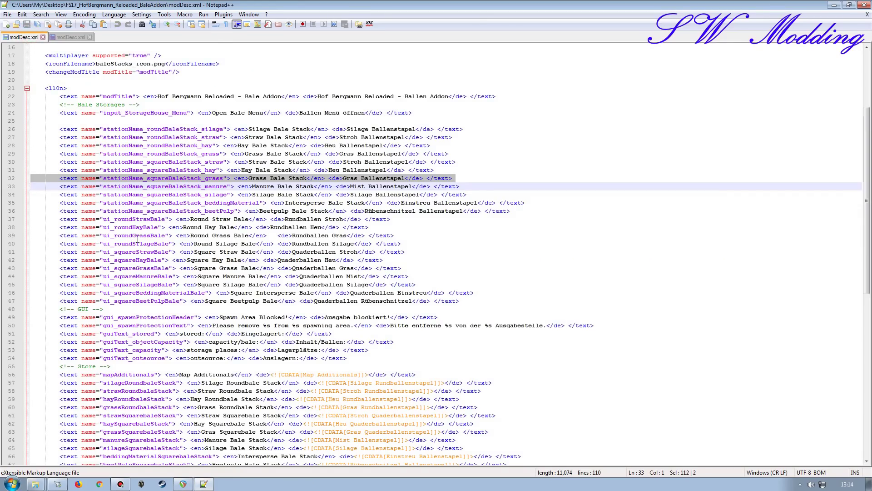
pyautogui.scroll(-1, 132, 250)
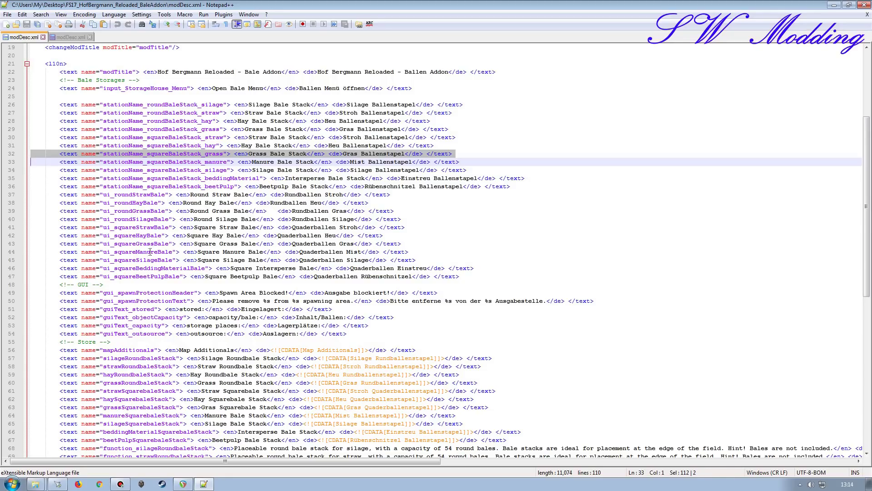
# - Paste the ui_squareStrawBale and ui_squareGrassBale texts from line 22, then add blank lines
pyautogui.click(125, 229)
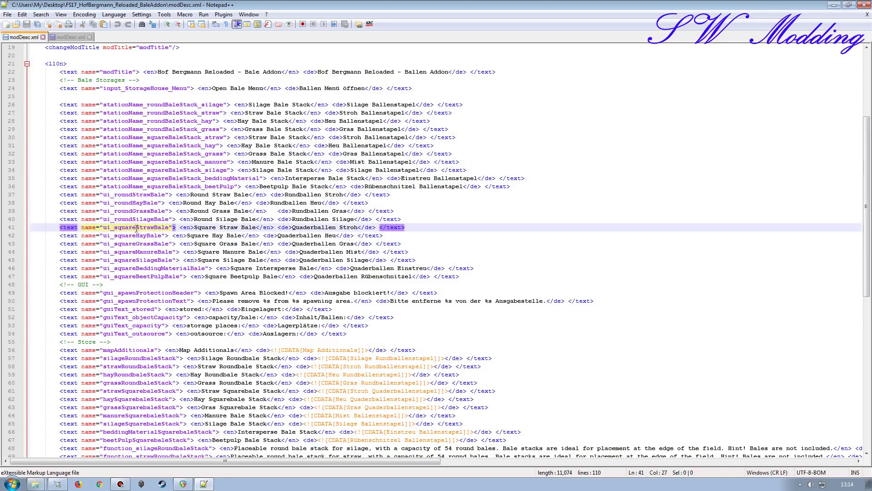
pyautogui.click(6, 230)
pyautogui.hotkey('ctrl', 'c')
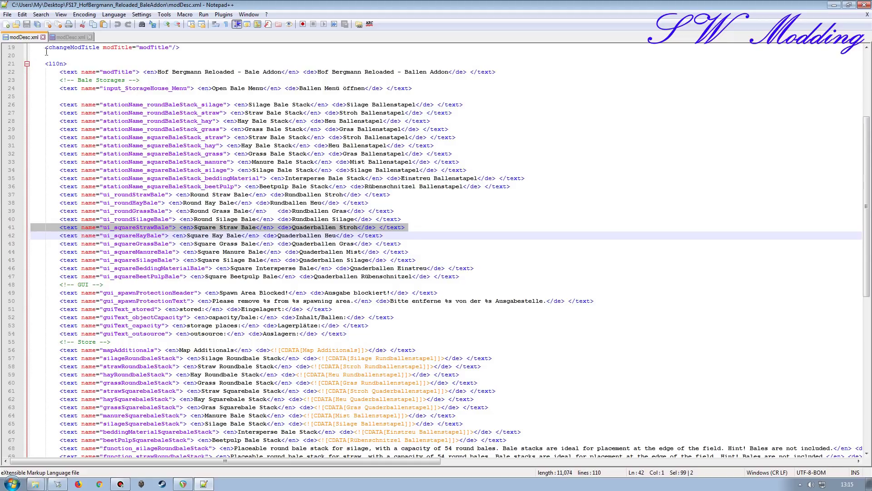
pyautogui.click(68, 37)
pyautogui.click(9, 219)
pyautogui.hotkey('ctrl', 'v')
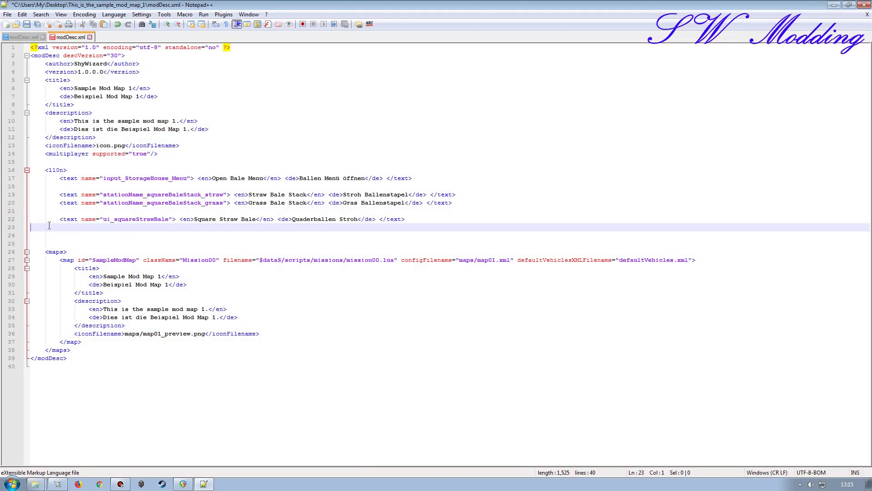
pyautogui.click(25, 37)
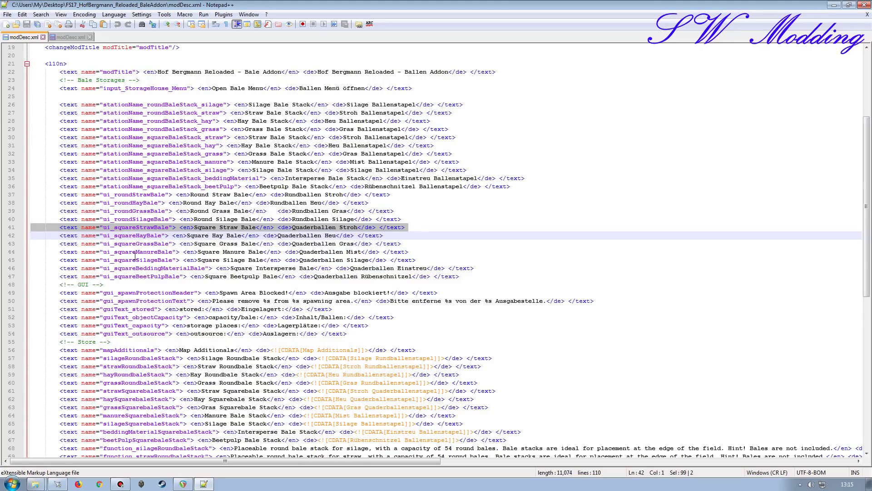
pyautogui.click(132, 243)
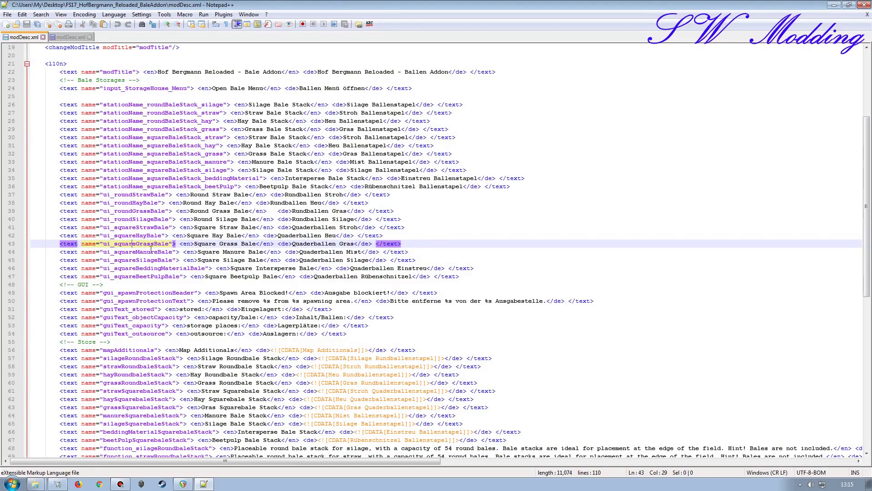
pyautogui.click(9, 245)
pyautogui.hotkey('ctrl', 'c')
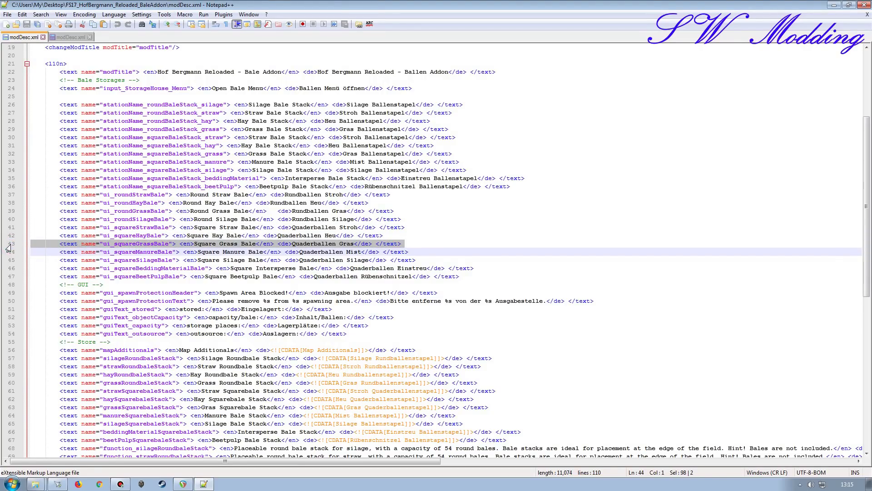
pyautogui.click(69, 37)
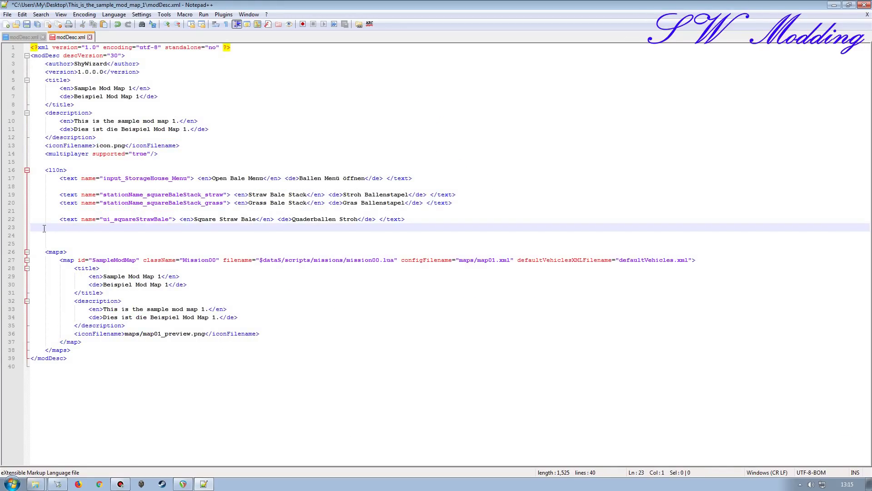
pyautogui.hotkey('ctrl', 'v')
pyautogui.press('Return')
pyautogui.press('Return')
pyautogui.press('Return')
pyautogui.press('Return')
pyautogui.press('Return')
pyautogui.press('Return')
pyautogui.press('Return')
pyautogui.press('Return')
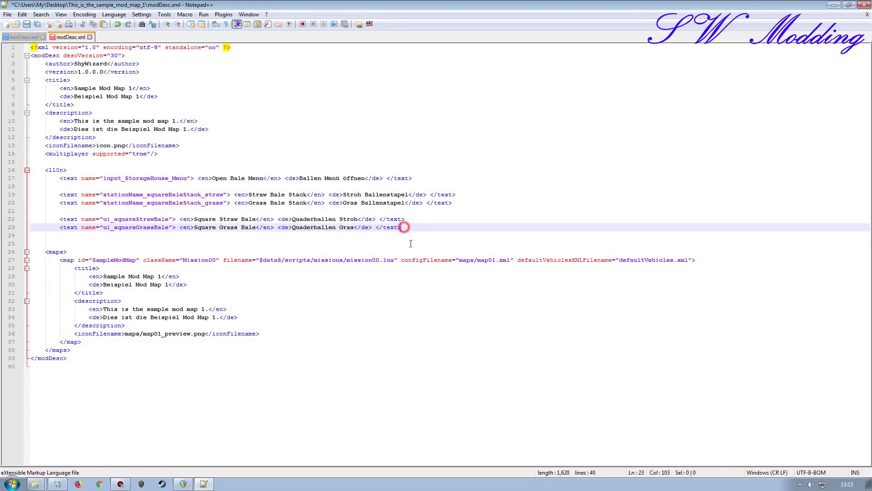
# - Copy the bale addon's GUI text lines into the sample map's l10n section at line 25
pyautogui.hotkey('ctrl', 'Tab')
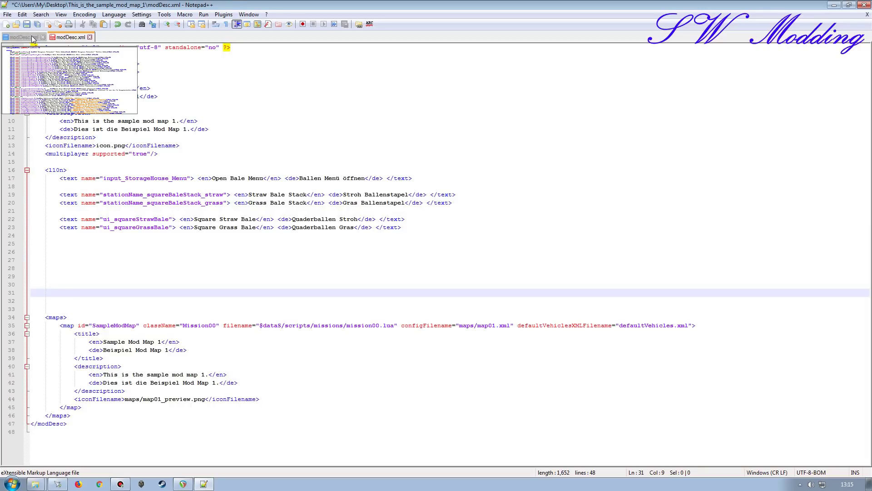
pyautogui.scroll(-2, 147, 303)
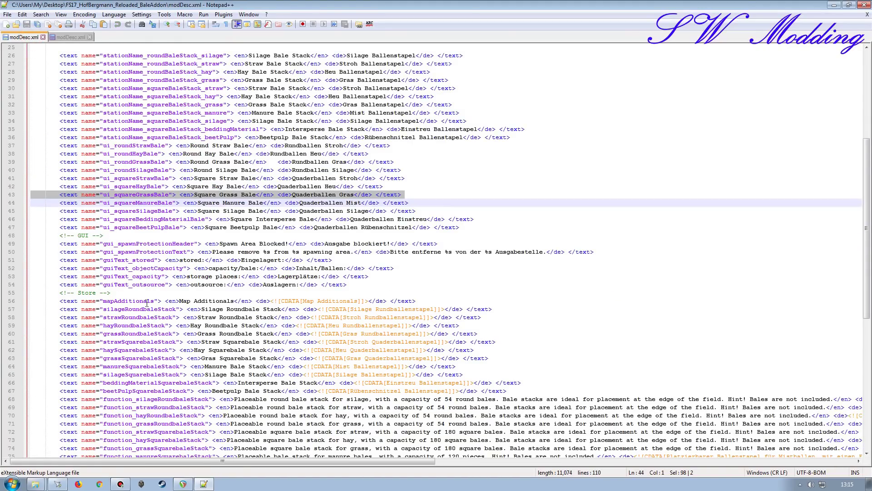
pyautogui.click(10, 235)
pyautogui.keyDown('shift'); pyautogui.click(10, 283); pyautogui.keyUp('shift')
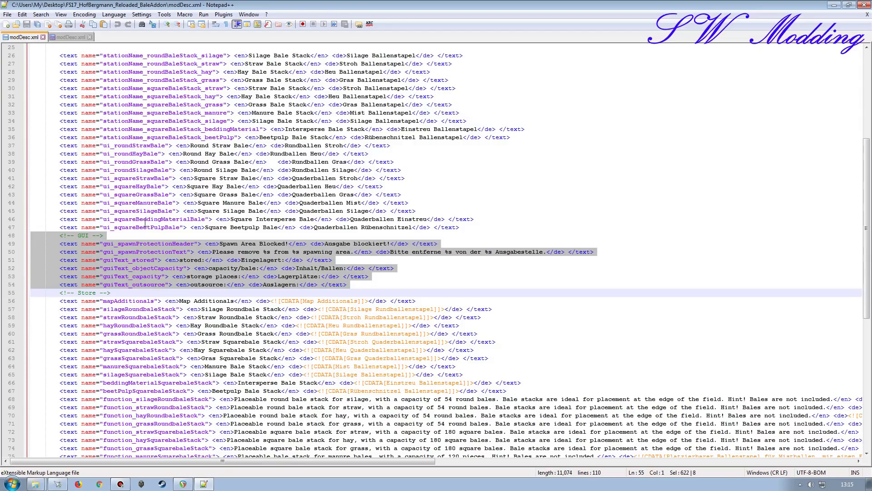
pyautogui.hotkey('ctrl', 'Tab')
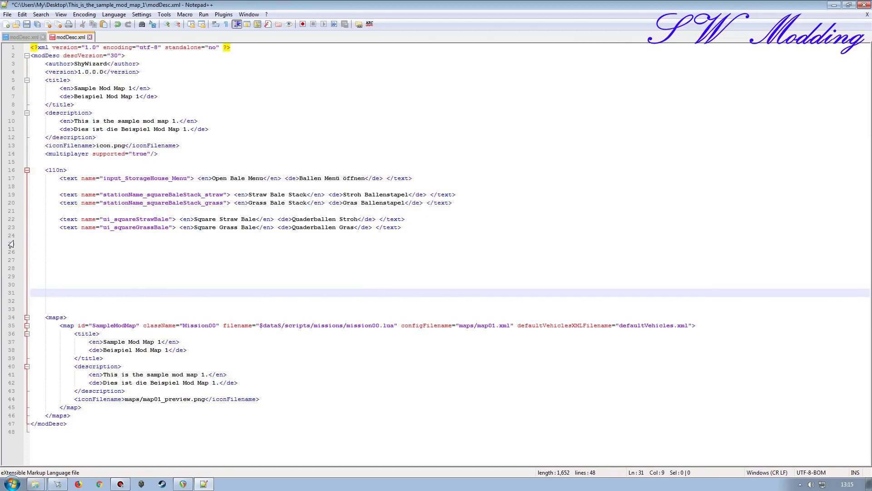
pyautogui.click(11, 245)
pyautogui.hotkey('ctrl', 'v')
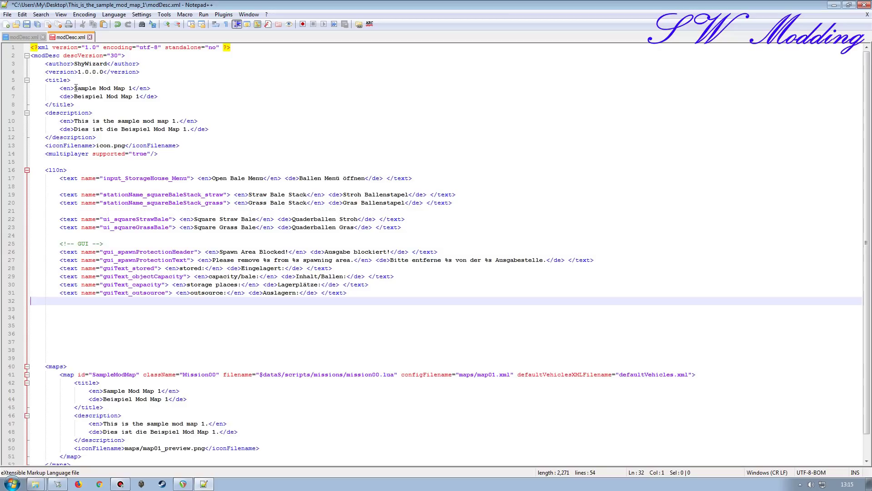
# - Copy the bale addon's closing </l10n> tag line over to line 32 of the sample modDesc
pyautogui.moveTo(36, 38)
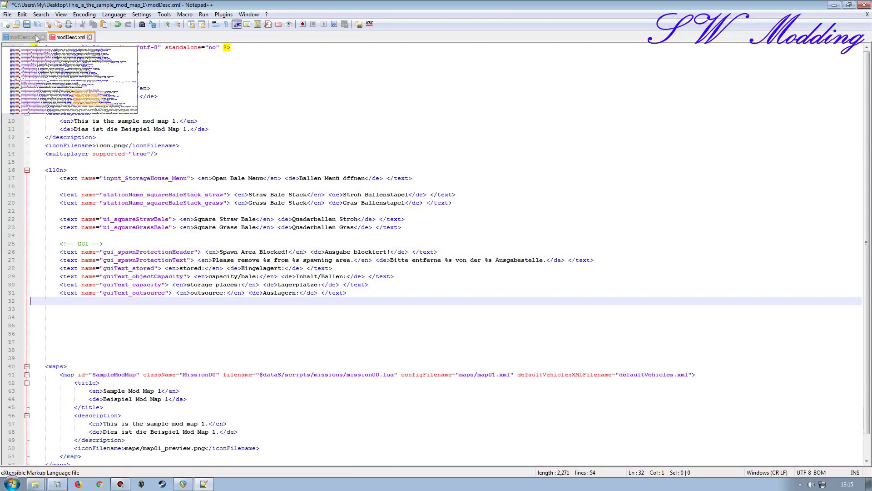
pyautogui.click(37, 38)
pyautogui.scroll(-5, 121, 300)
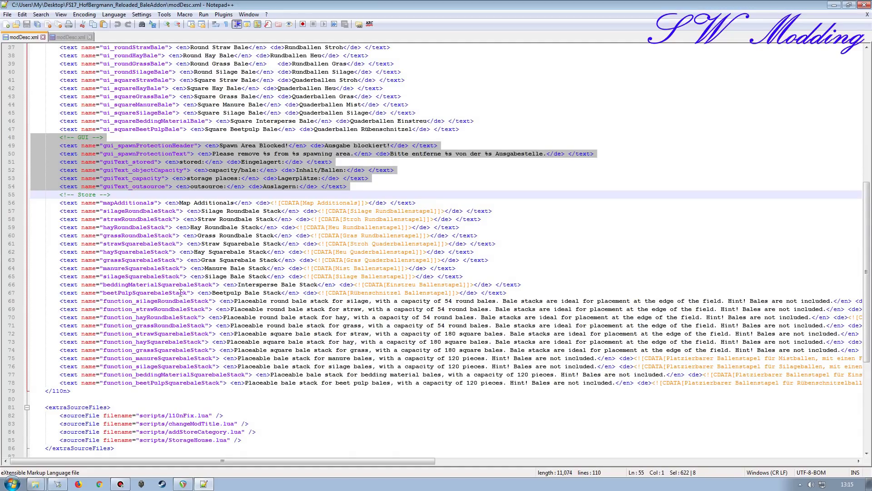
pyautogui.click(10, 391)
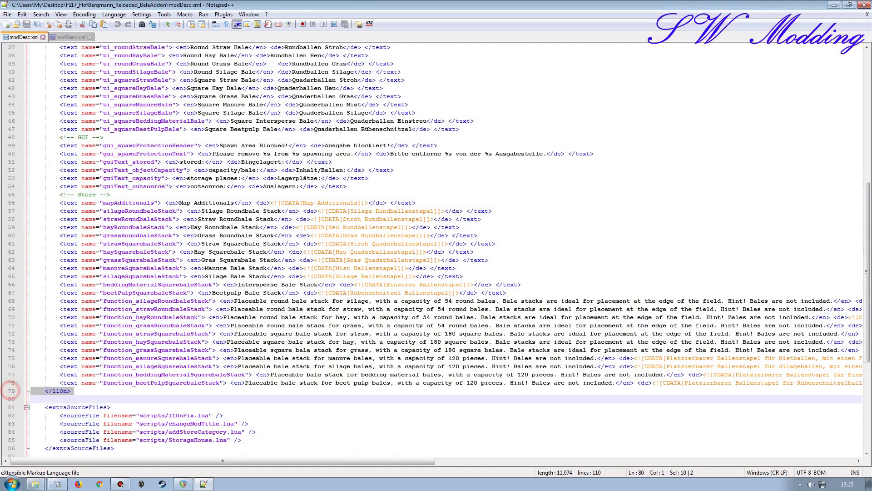
pyautogui.click(71, 36)
pyautogui.click(9, 301)
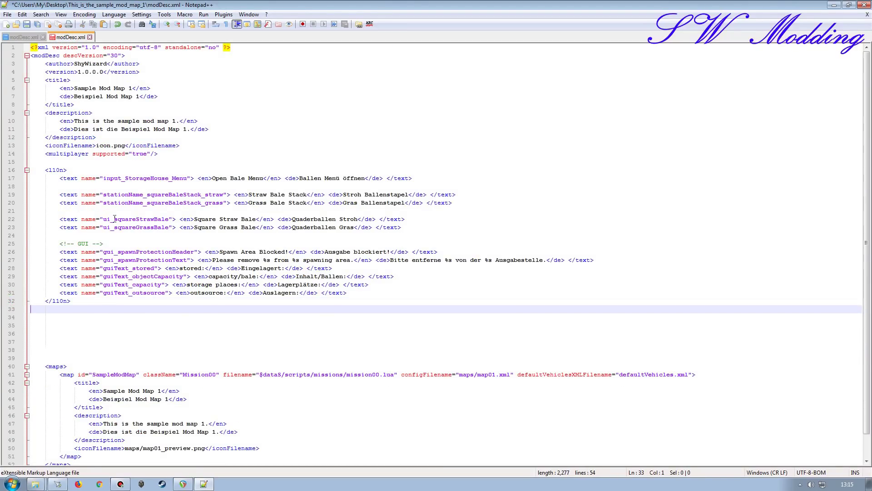
# - Paste the bale addon's extraSourceFiles block at line 34, then select the changeModTitle and addStoreCategory entries
pyautogui.click(23, 37)
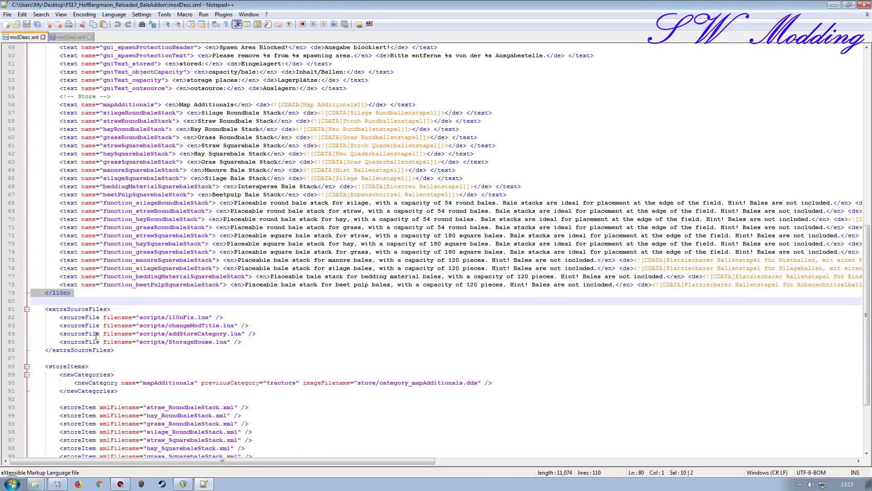
pyautogui.click(10, 311)
pyautogui.keyDown('shift'); pyautogui.click(10, 352); pyautogui.keyUp('shift')
pyautogui.hotkey('ctrl', 'c')
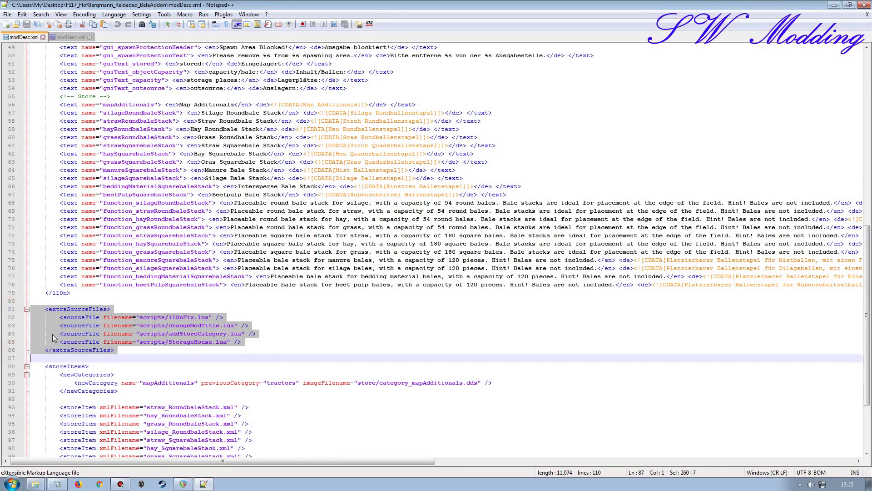
pyautogui.click(68, 37)
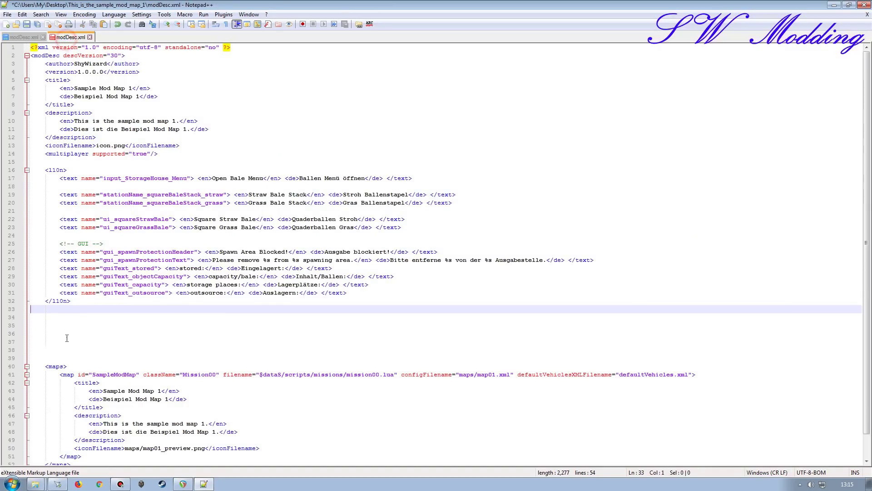
pyautogui.click(22, 319)
pyautogui.hotkey('ctrl', 'v')
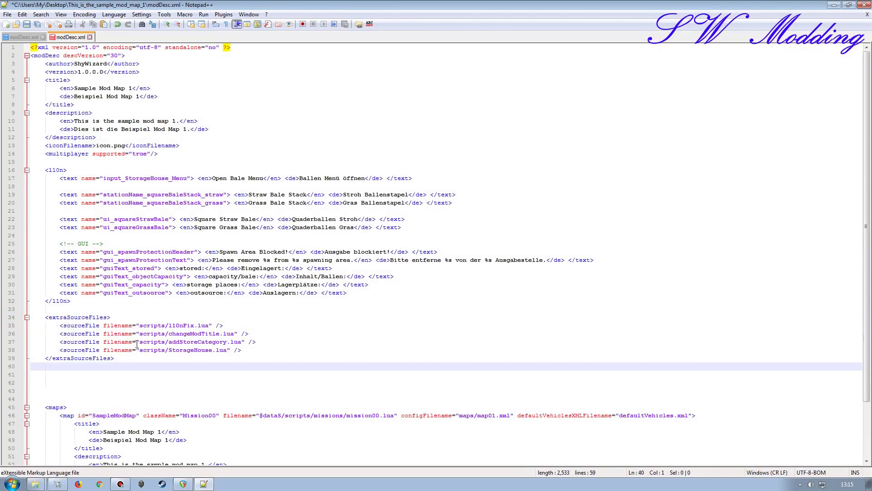
pyautogui.scroll(-3, 172, 313)
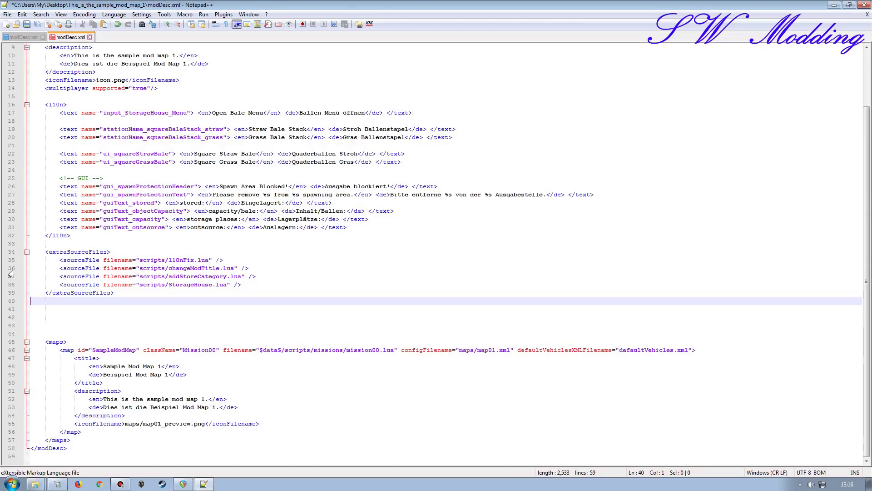
pyautogui.moveTo(9, 269); pyautogui.dragTo(77, 280)
# - Delete the changeModTitle and addStoreCategory entries and paste the StorageHouse_Menu inputBindings block at line 39
pyautogui.press('Delete')
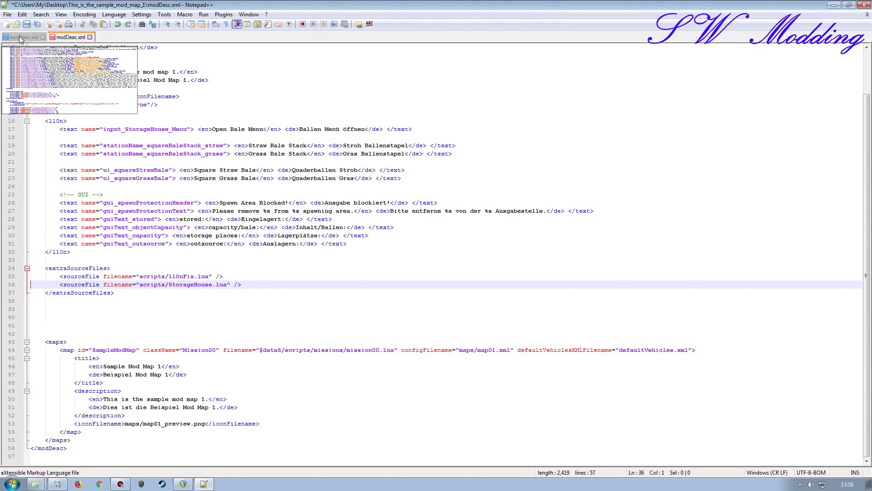
pyautogui.moveTo(25, 37); pyautogui.dragTo(19, 44)
pyautogui.click(256, 342)
pyautogui.scroll(-4, 257, 339)
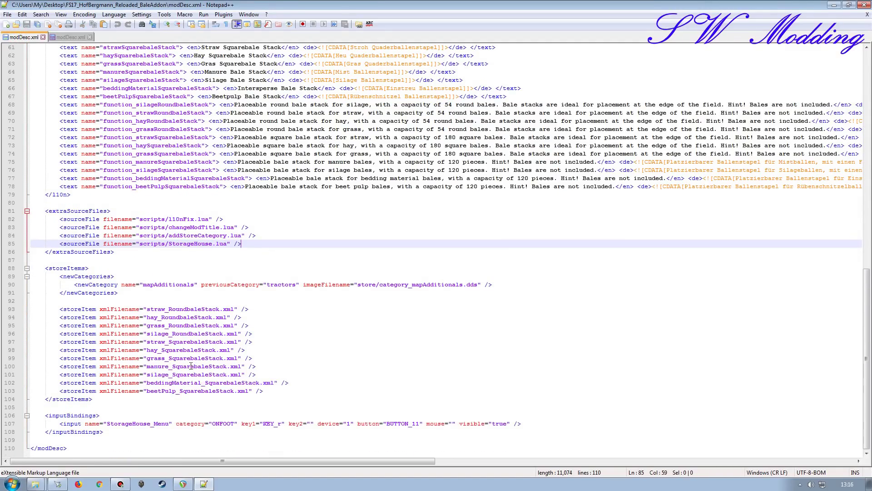
pyautogui.moveTo(9, 415); pyautogui.dragTo(9, 436)
pyautogui.hotkey('ctrl', 'c')
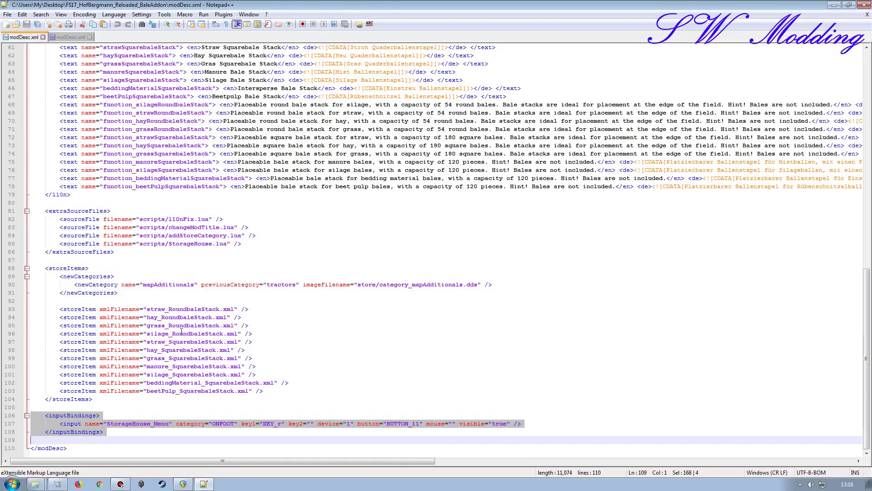
pyautogui.click(69, 37)
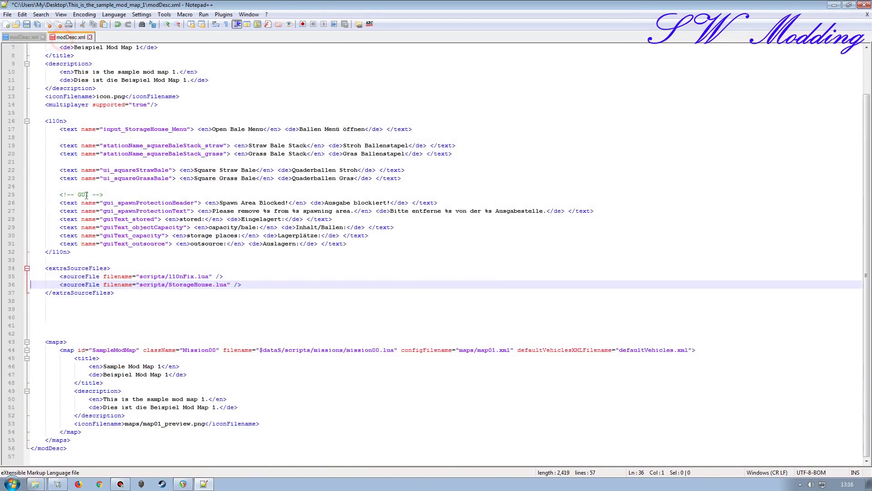
pyautogui.click(9, 306)
pyautogui.hotkey('ctrl', 'v')
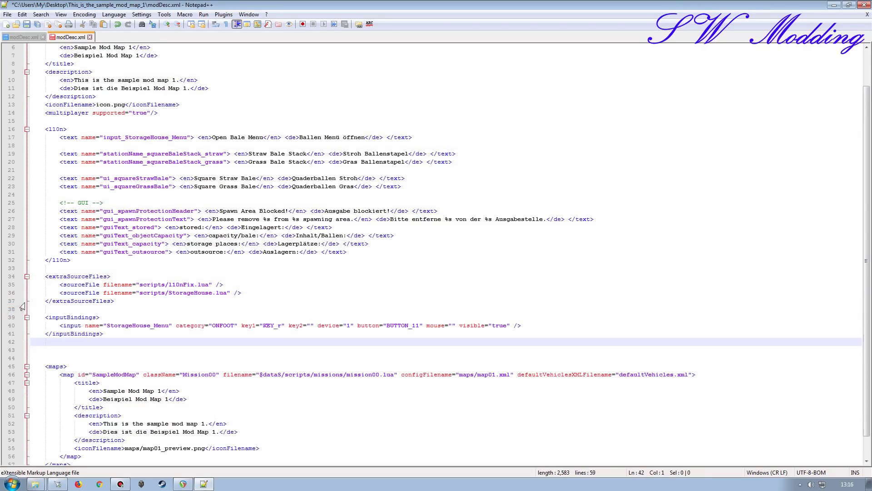
pyautogui.press('BackSpace')
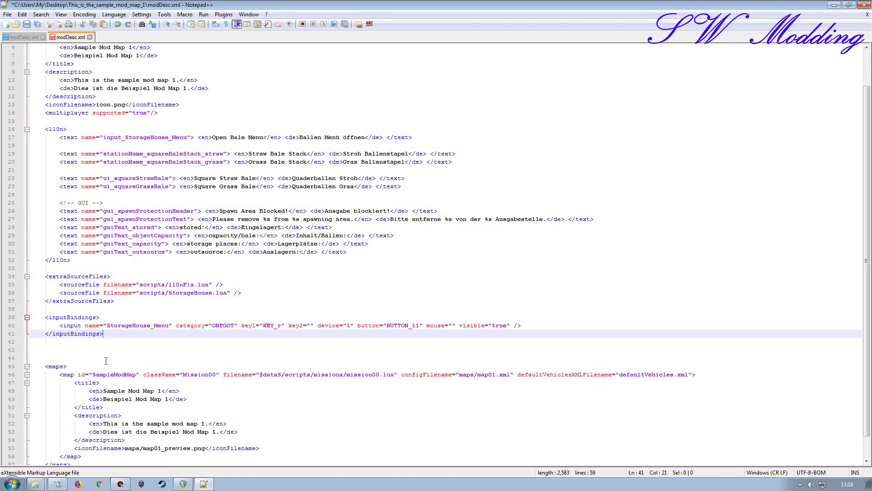
pyautogui.press('Delete')
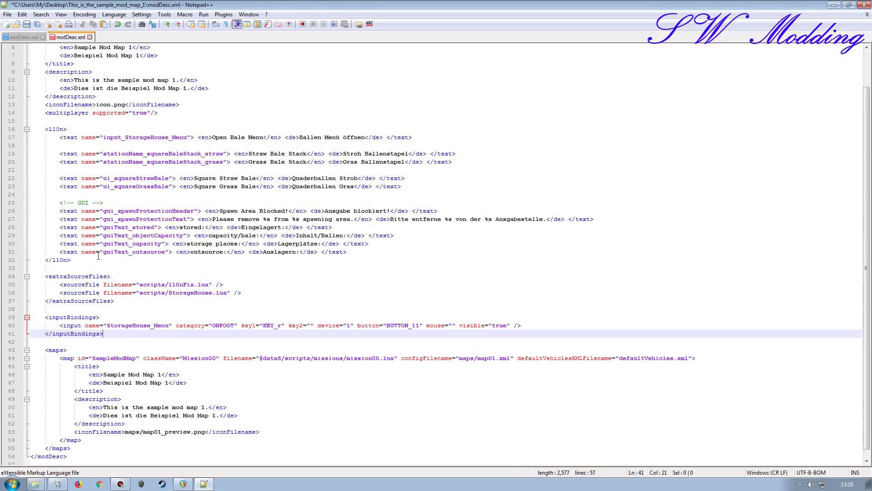
# - Save the sample map's modDesc.xml, close both modDesc files and quit Notepad++
pyautogui.scroll(2, 83, 267)
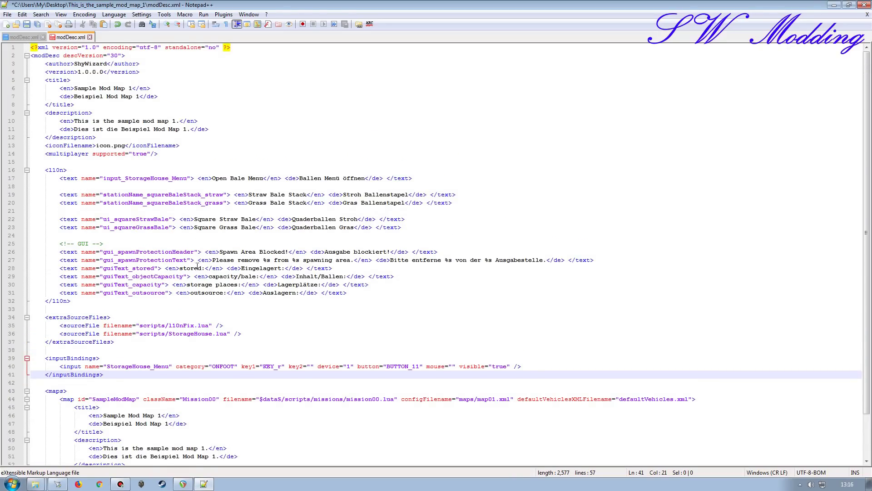
pyautogui.click(26, 24)
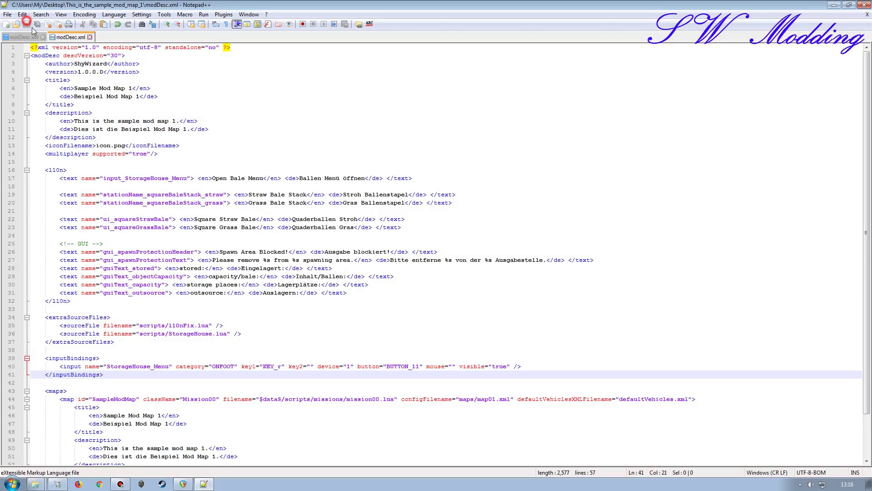
pyautogui.click(89, 37)
pyautogui.click(868, 15)
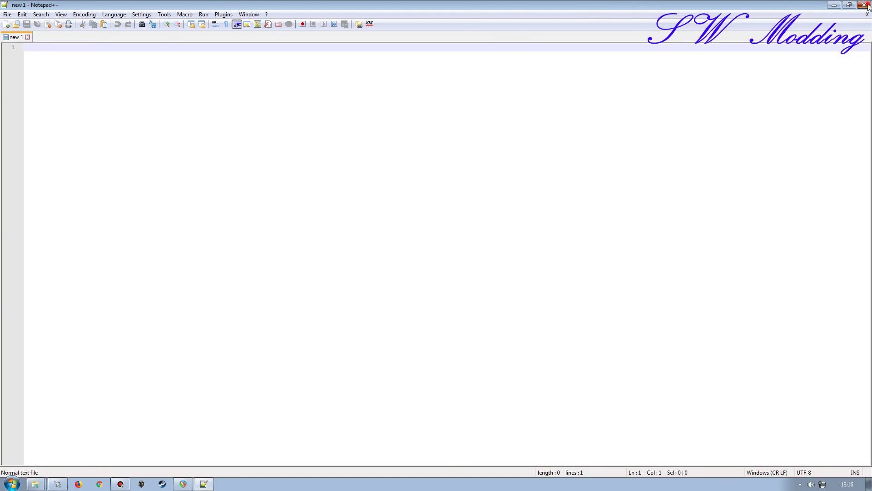
pyautogui.click(868, 5)
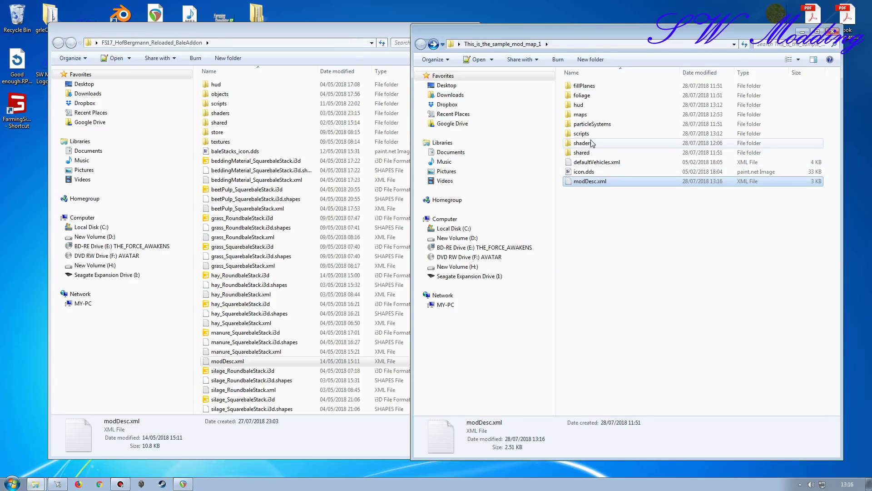
# - Close the bale addon's folder window and open the sample map's scripts folder
pyautogui.click(370, 27)
pyautogui.click(470, 29)
pyautogui.moveTo(530, 30); pyautogui.dragTo(286, 31)
pyautogui.click(372, 227)
pyautogui.doubleClick(342, 133)
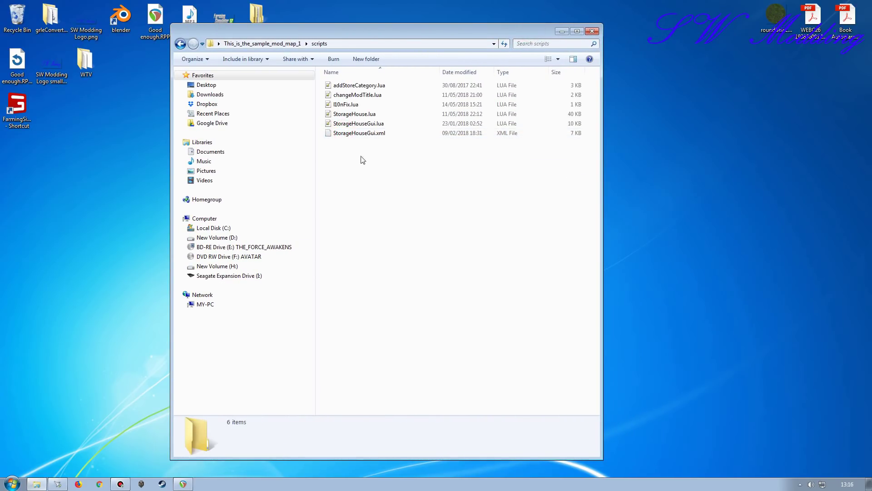
# - Delete addStoreCategory.lua and changeModTitle.lua to the Recycle Bin
pyautogui.click(359, 86)
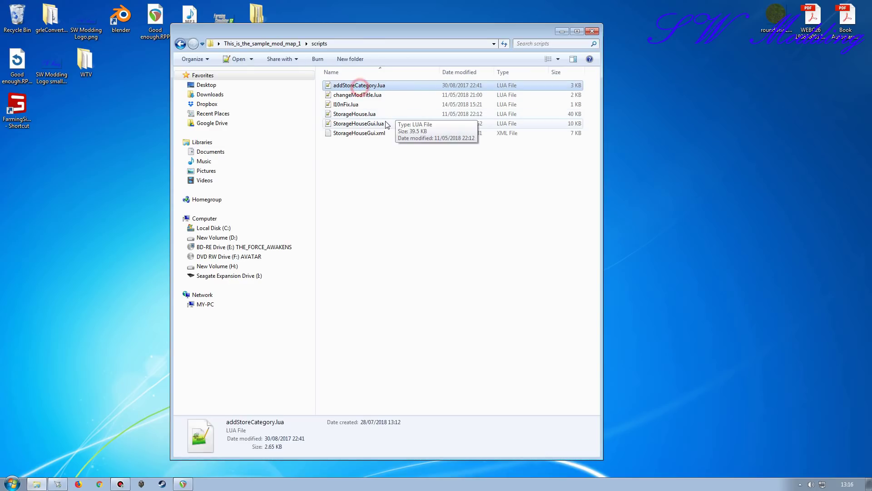
pyautogui.keyDown('ctrl'); pyautogui.click(363, 96); pyautogui.keyUp('ctrl')
pyautogui.press('Delete')
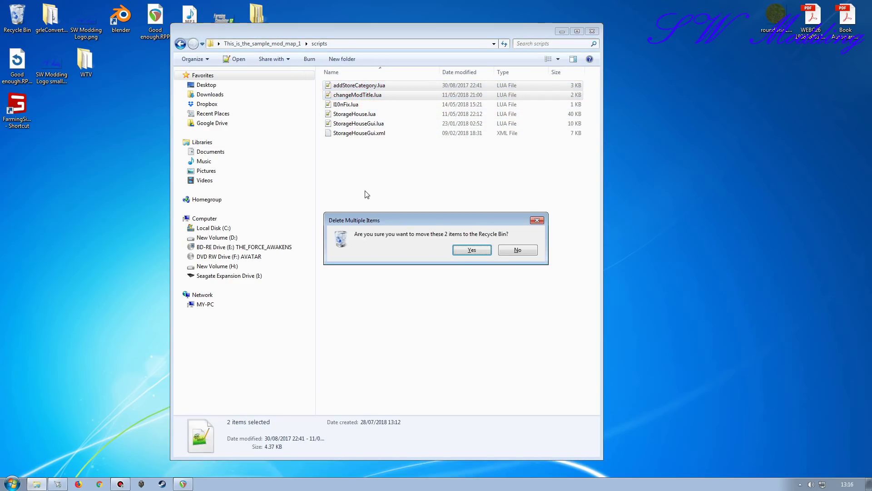
pyautogui.click(471, 250)
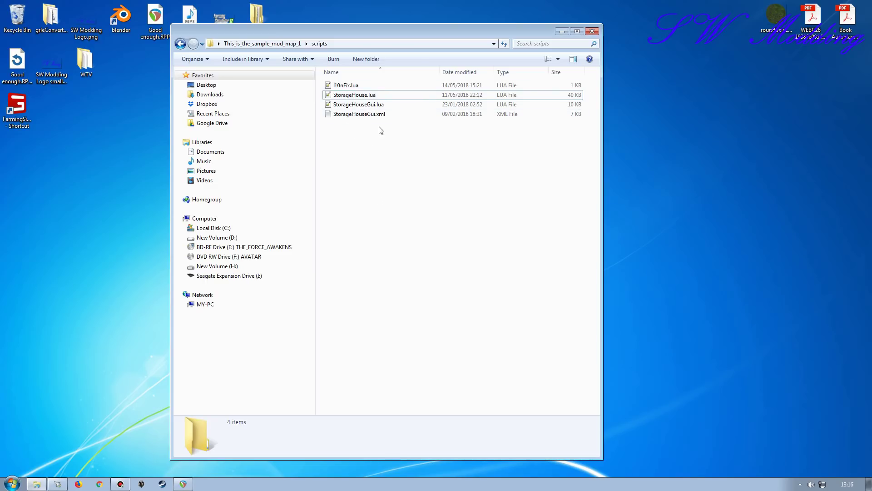
# - Move the folder window up slightly and return to the sample map's main folder
pyautogui.click(356, 32)
pyautogui.moveTo(356, 31)
pyautogui.mouseDown()
pyautogui.moveTo(369, 11)
pyautogui.moveTo(356, 24)
pyautogui.mouseUp()
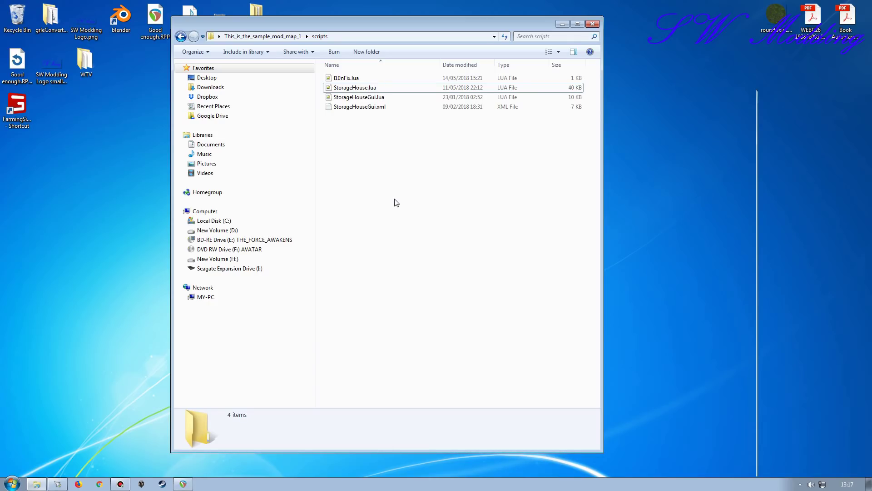
pyautogui.press('BackSpace')
pyautogui.click(362, 245)
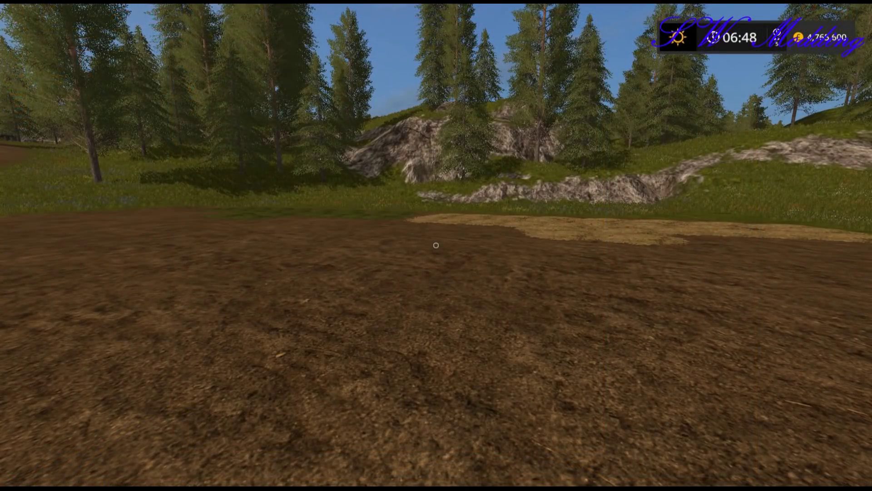
# - Walk around the straw storage patch, then bring up the developer console log
pyautogui.press('w')
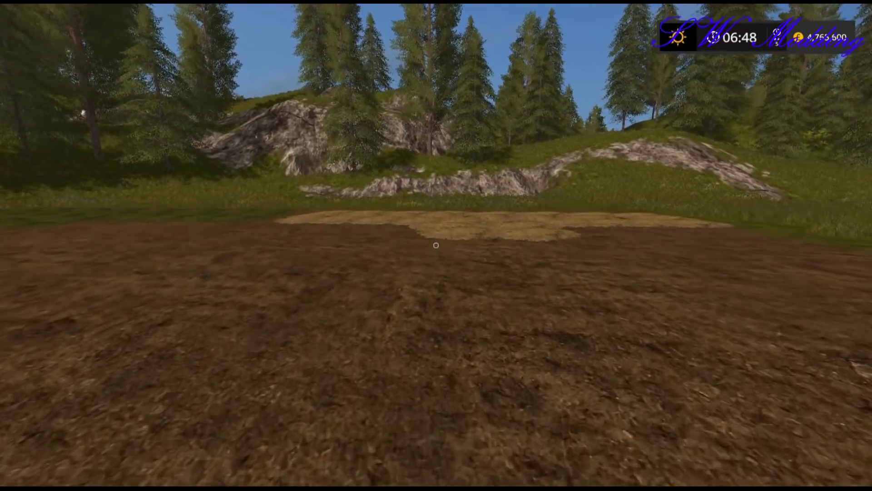
pyautogui.press('s')
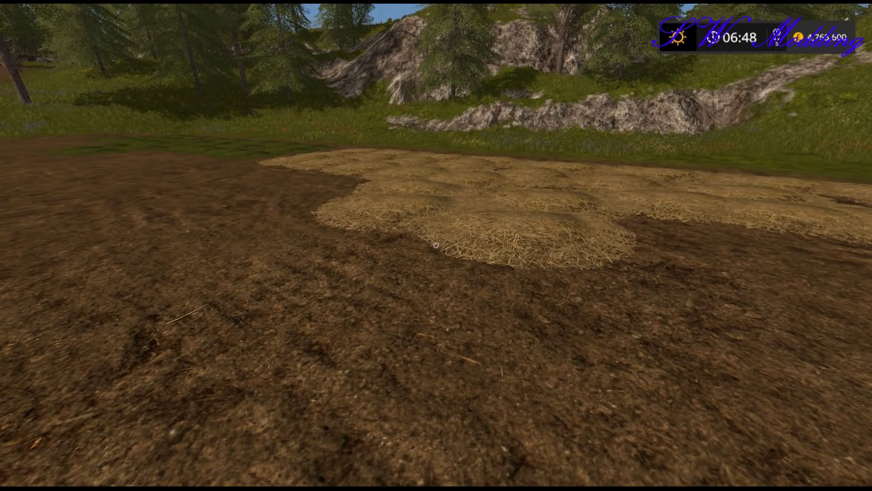
pyautogui.press('w')
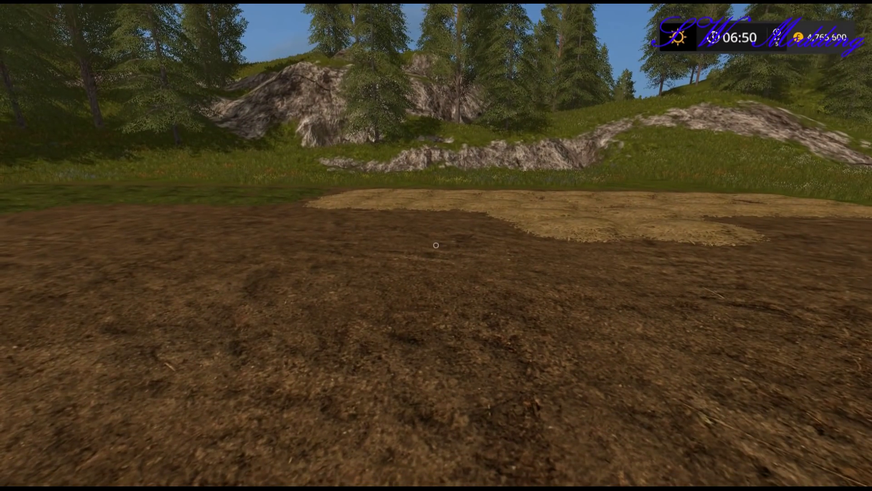
pyautogui.press('`')
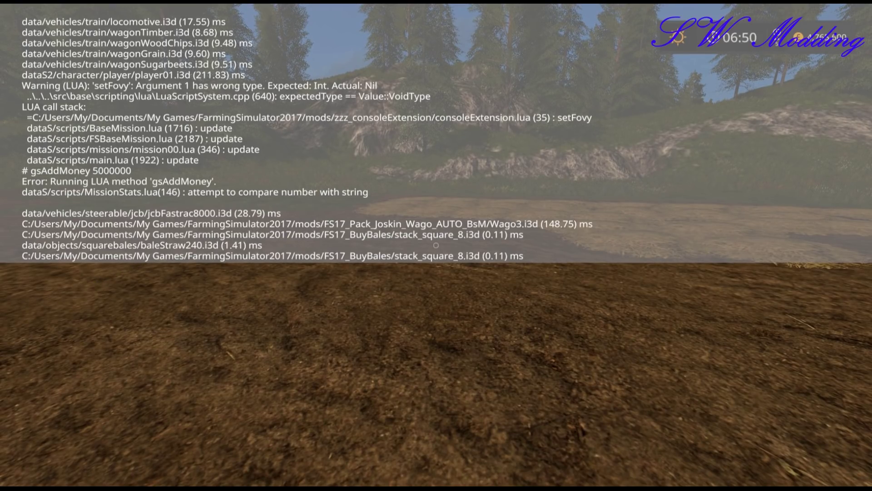
# - Scroll through the console's mod loading log and close it again
pyautogui.scroll(15, 308, 139)
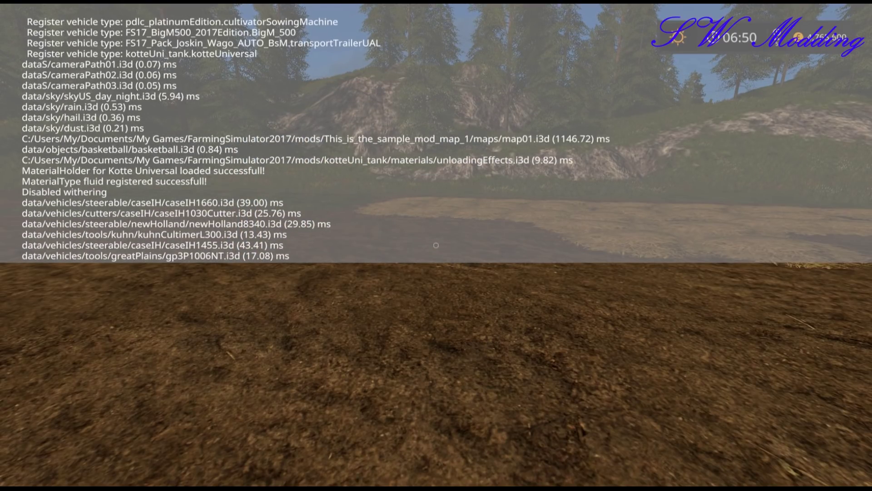
pyautogui.scroll(-15, 307, 138)
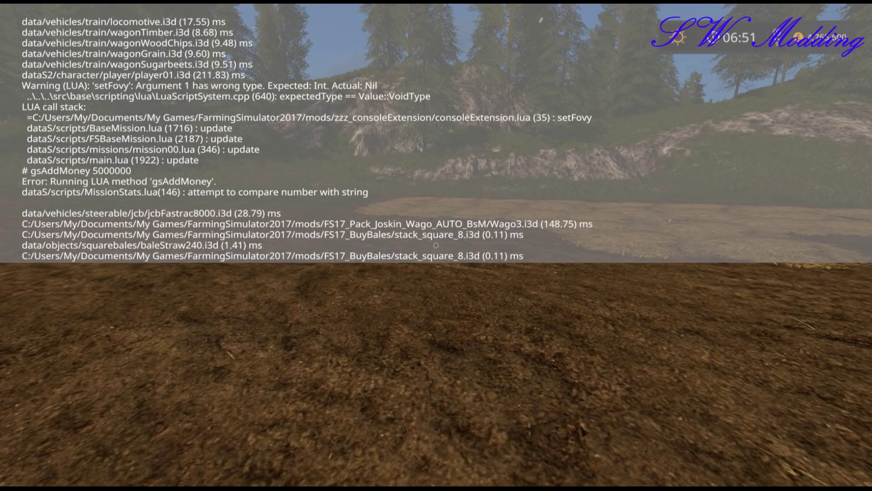
pyautogui.press('`')
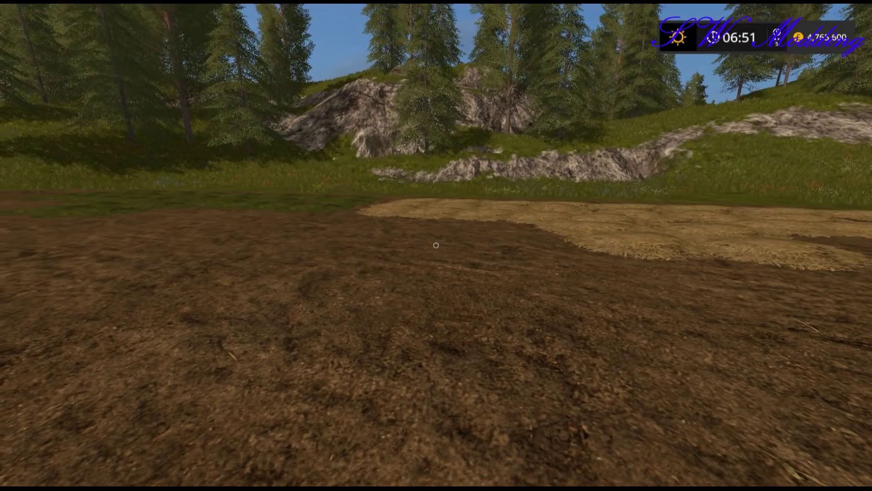
# - Walk from the straw patch over to the neighbouring grass storage patch
pyautogui.press('w')
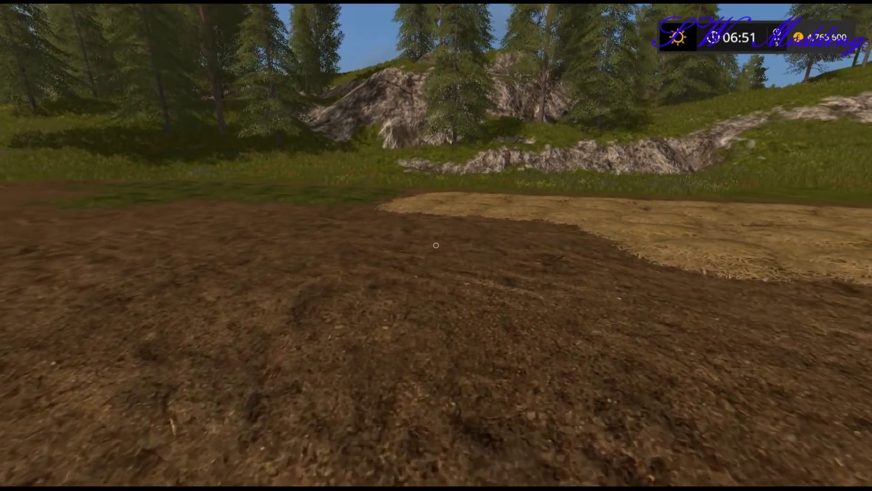
pyautogui.press('w')
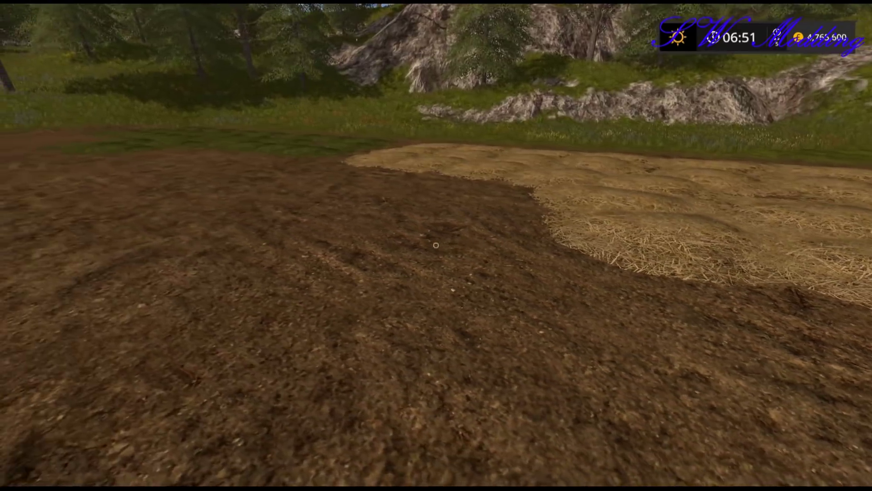
pyautogui.press('w')
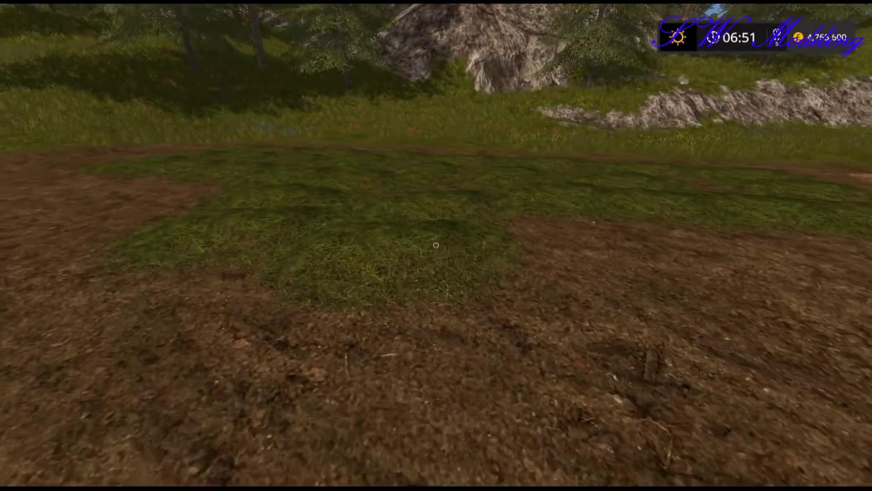
pyautogui.press('w')
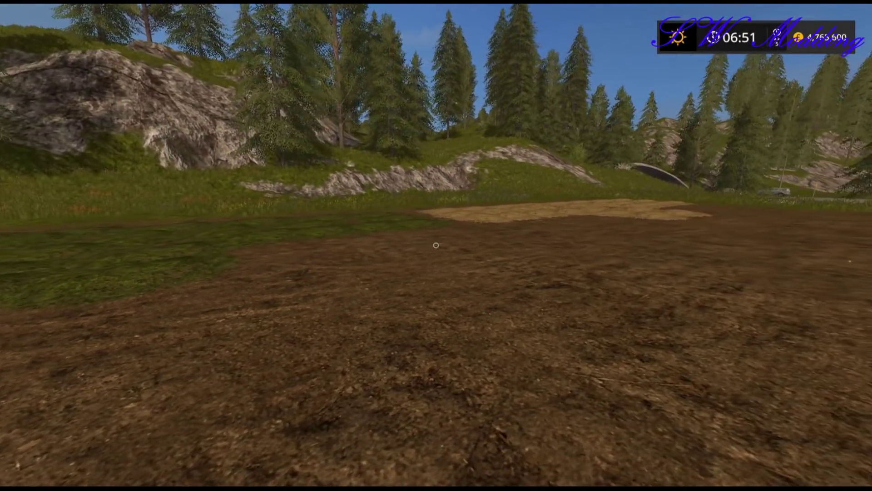
# - Check the Grass Bale Stack menu: empty, with 180 storage places
pyautogui.press('w')
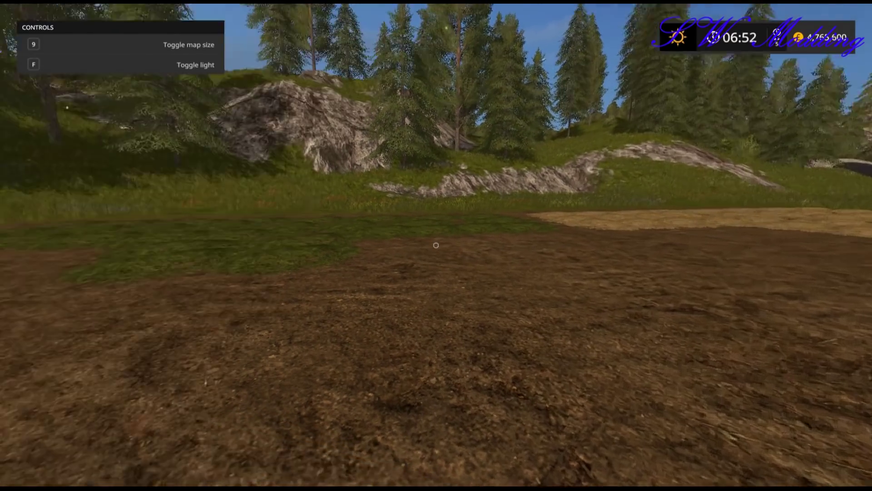
pyautogui.press('w')
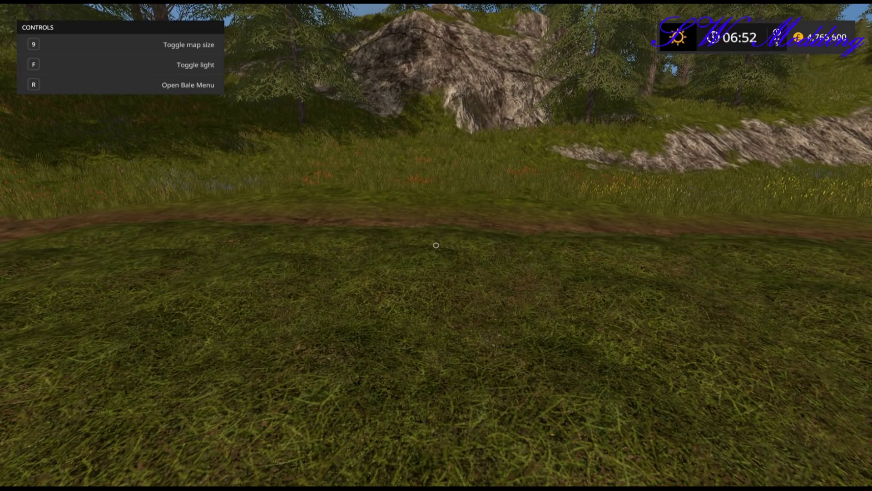
pyautogui.press('r')
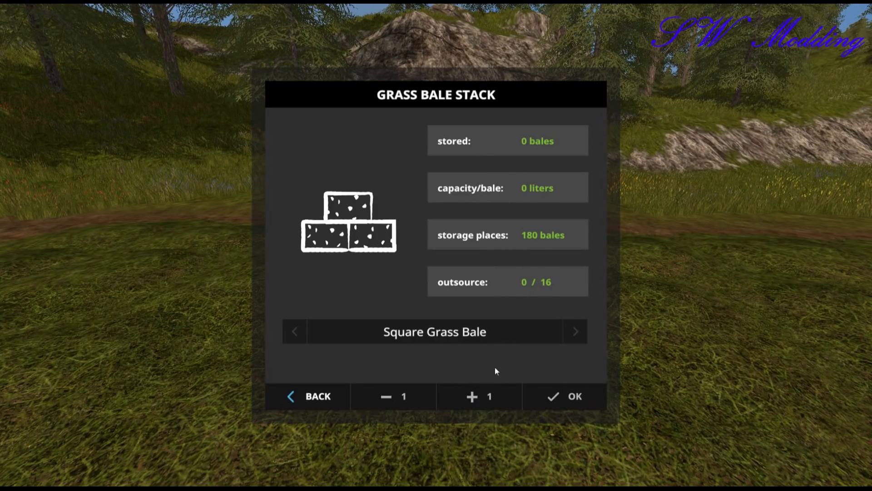
pyautogui.click(329, 395)
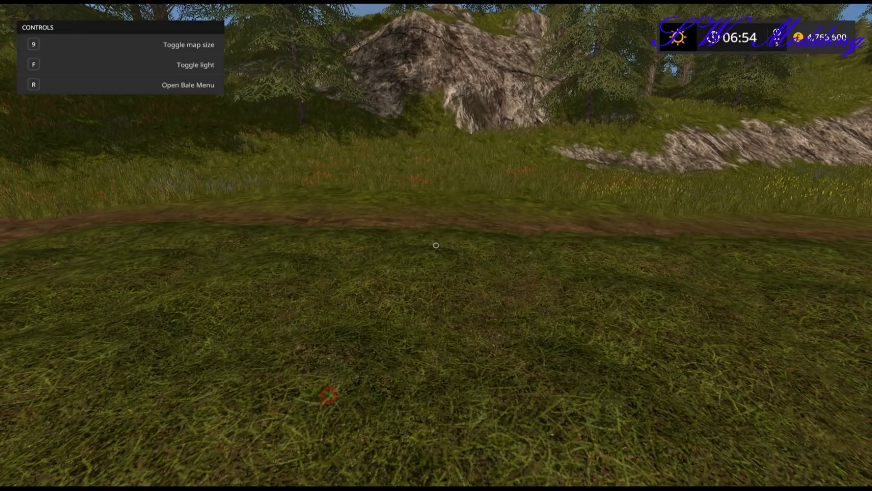
# - Get into the JCB Fastrac and drive the bale trailer up beside the straw patch
pyautogui.press('Tab')
pyautogui.press('w')
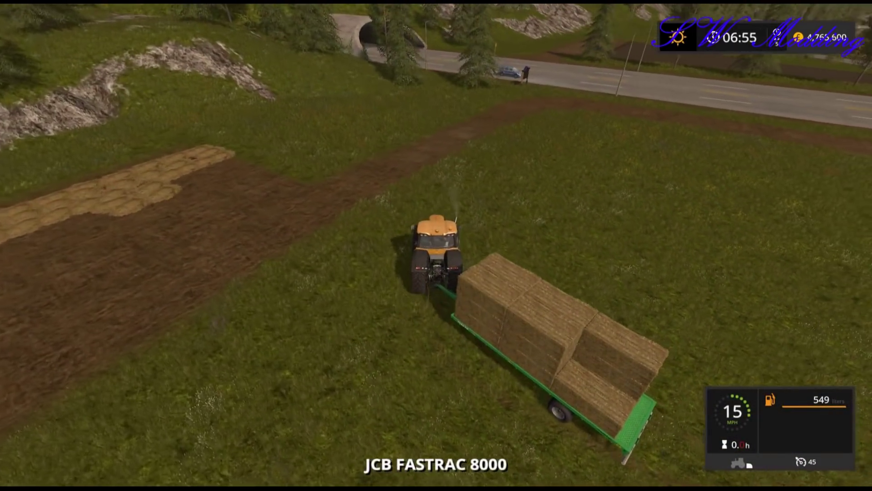
pyautogui.press('a')
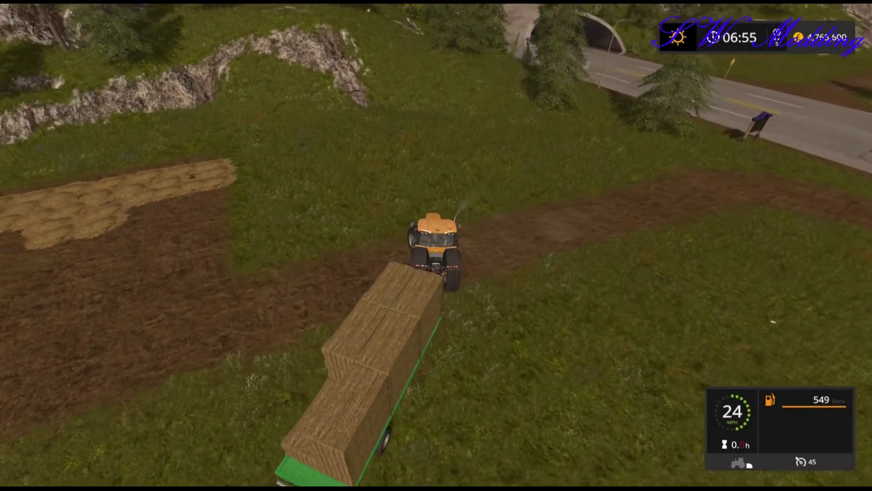
pyautogui.press('a')
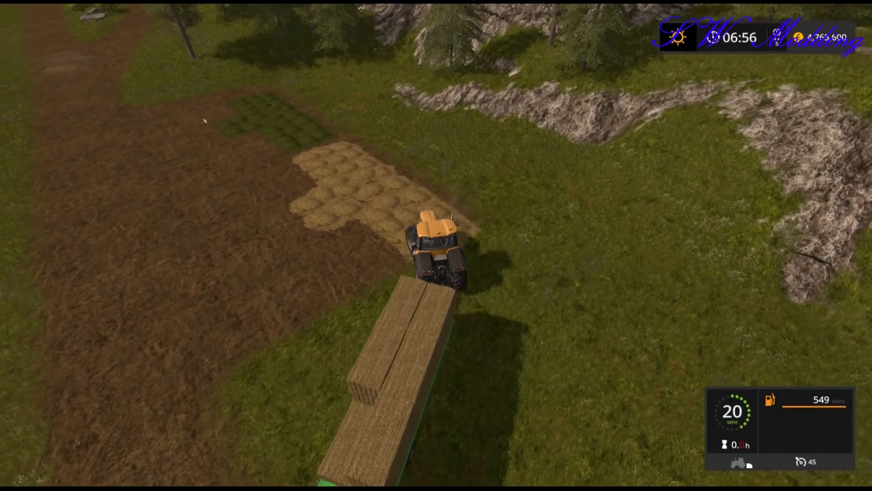
pyautogui.press('s')
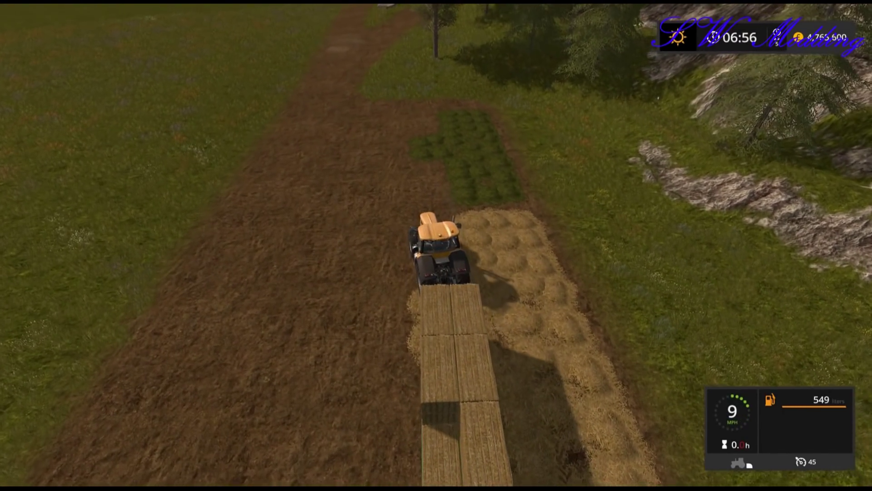
# - Drive the trailer along the straw patch so its square bales drop into a stack
pyautogui.press('s')
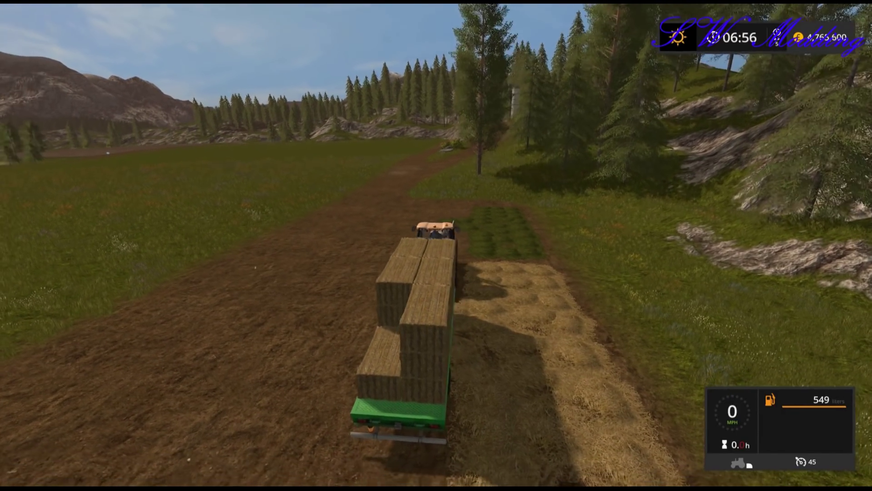
pyautogui.press('w')
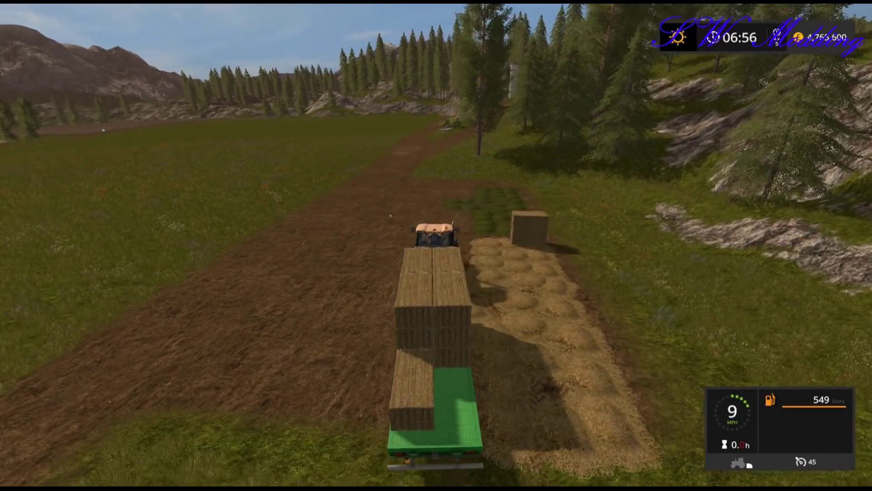
pyautogui.press('s')
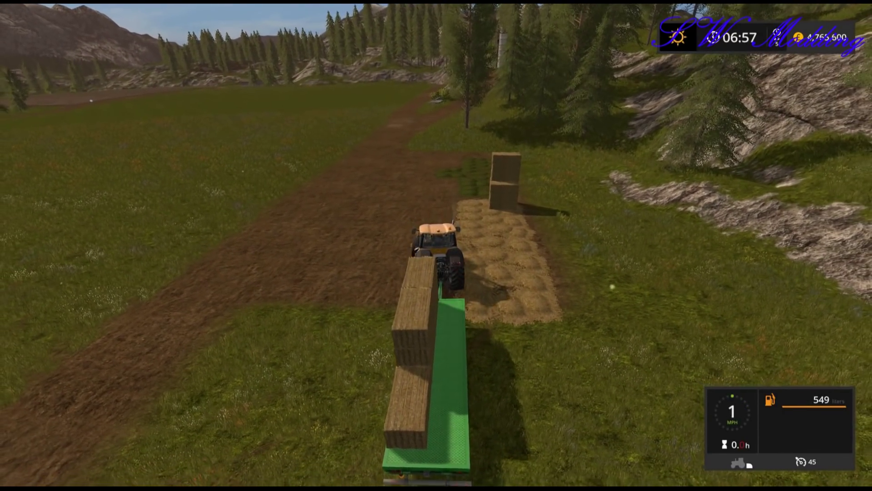
pyautogui.press('w')
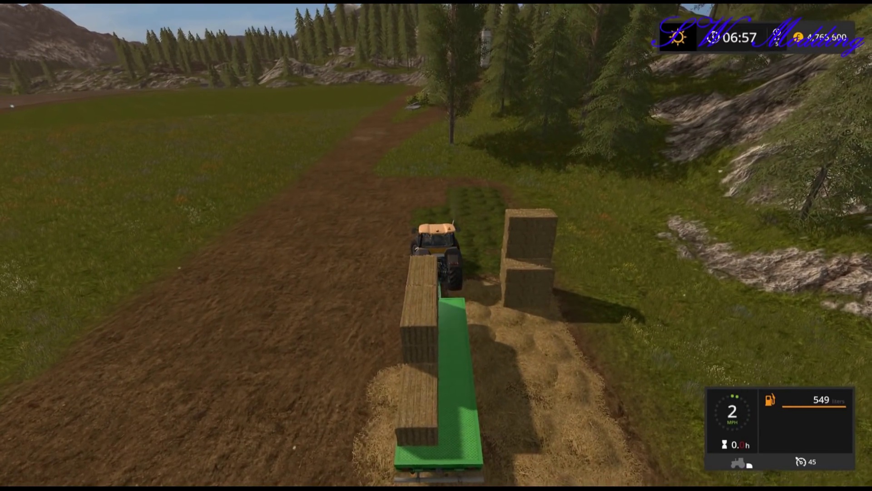
pyautogui.press('w')
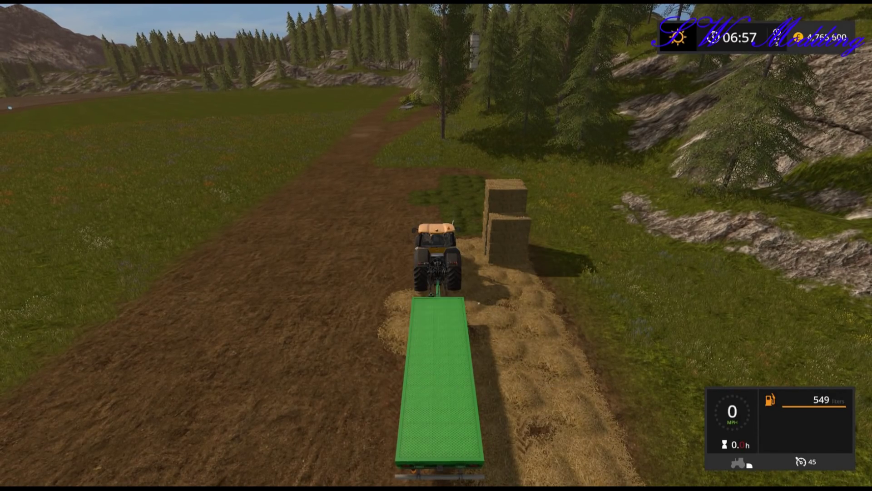
pyautogui.press('w')
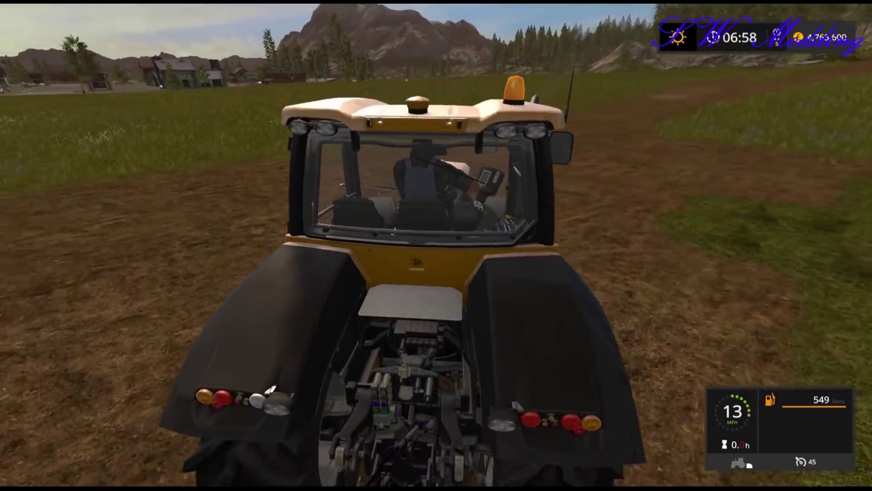
pyautogui.scroll(-5, 436, 246)
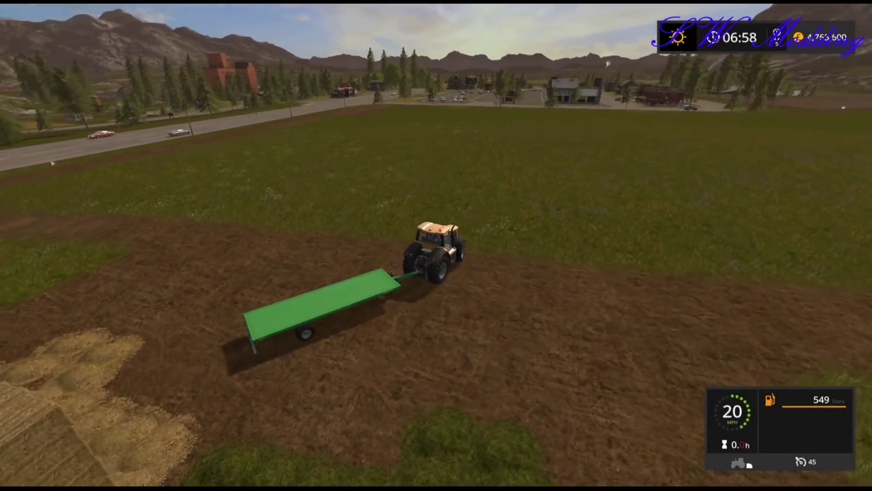
# - Leave the tractor and walk around the new straw bale stacks
pyautogui.press('e')
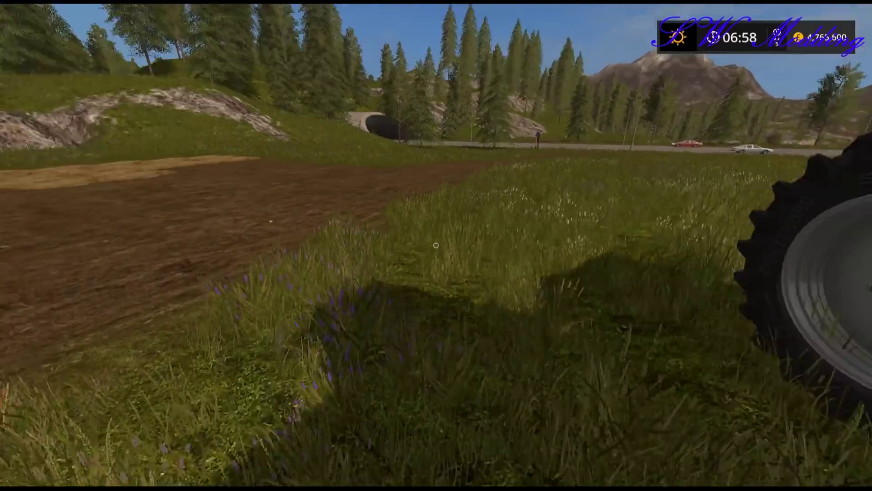
pyautogui.press('w')
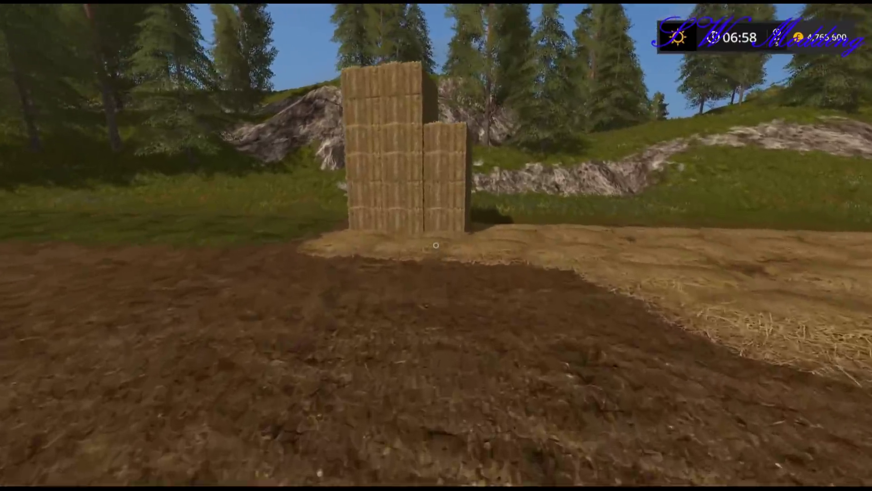
pyautogui.press('w')
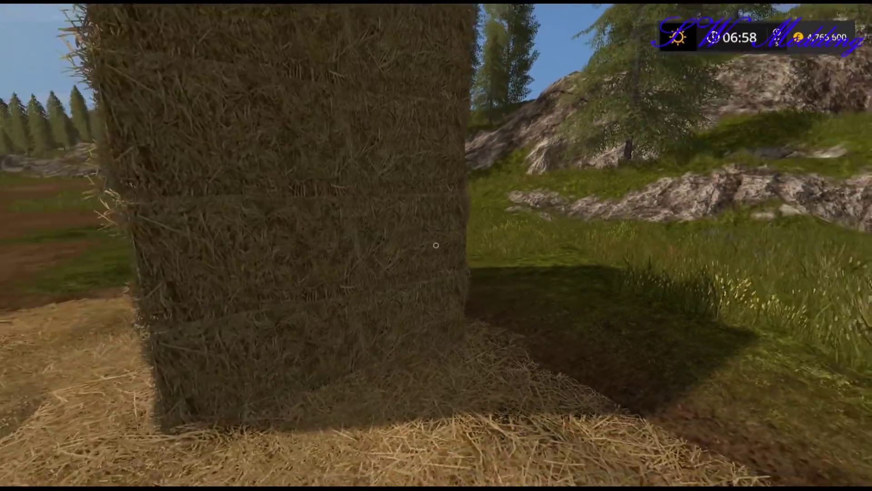
pyautogui.press('s')
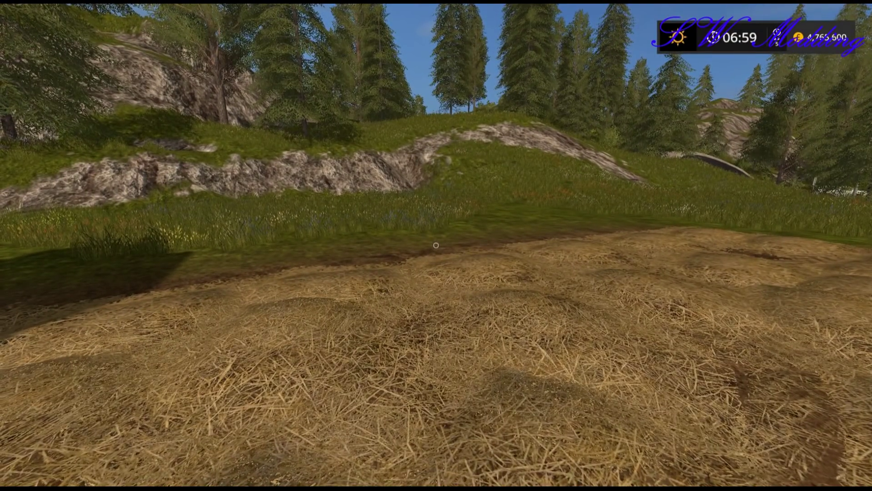
# - Outsource 6 straw bales from the Straw Bale Stack menu, then walk back to the tractor
pyautogui.press('r')
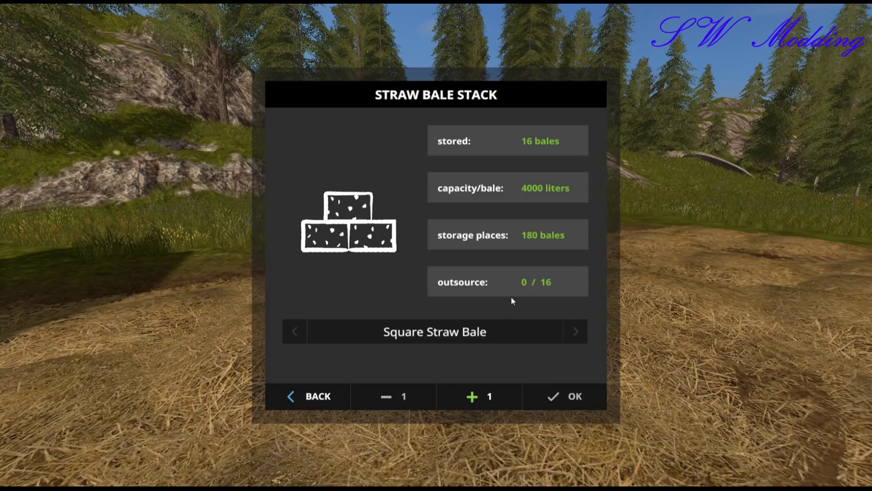
pyautogui.click(482, 396)
pyautogui.click(481, 396)
pyautogui.click(481, 396)
pyautogui.click(481, 397)
pyautogui.click(481, 396)
pyautogui.click(482, 397)
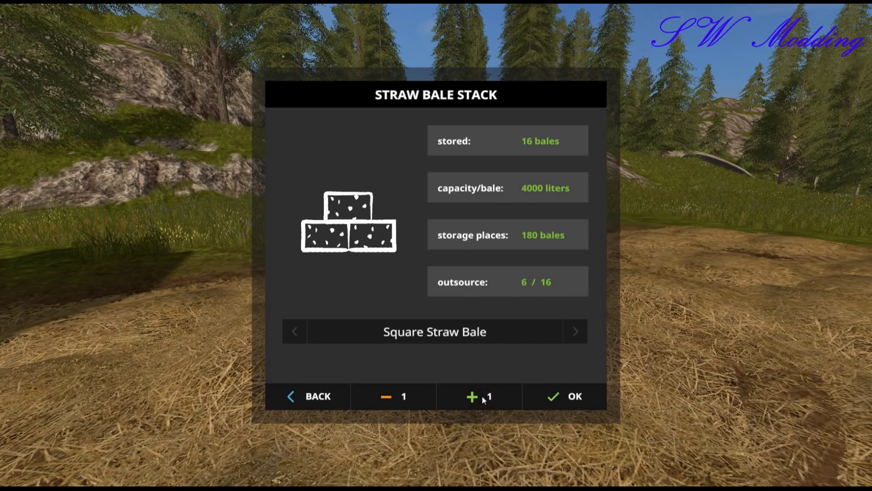
pyautogui.click(564, 396)
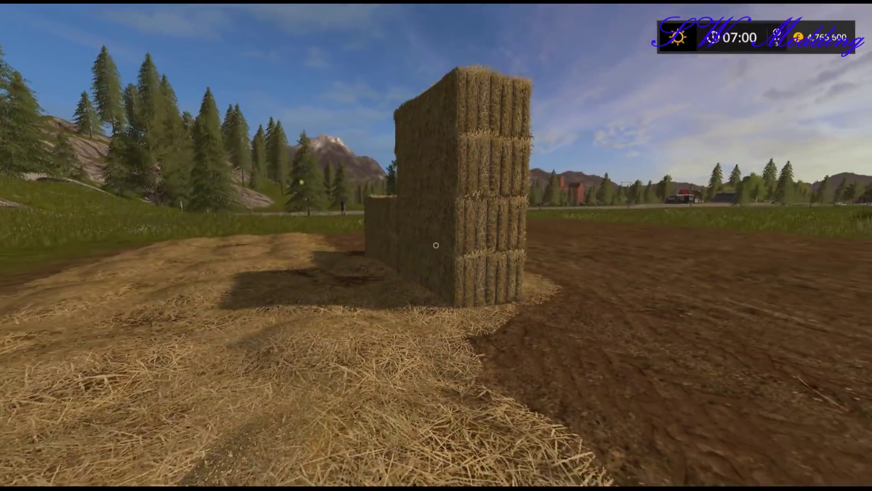
pyautogui.press('w')
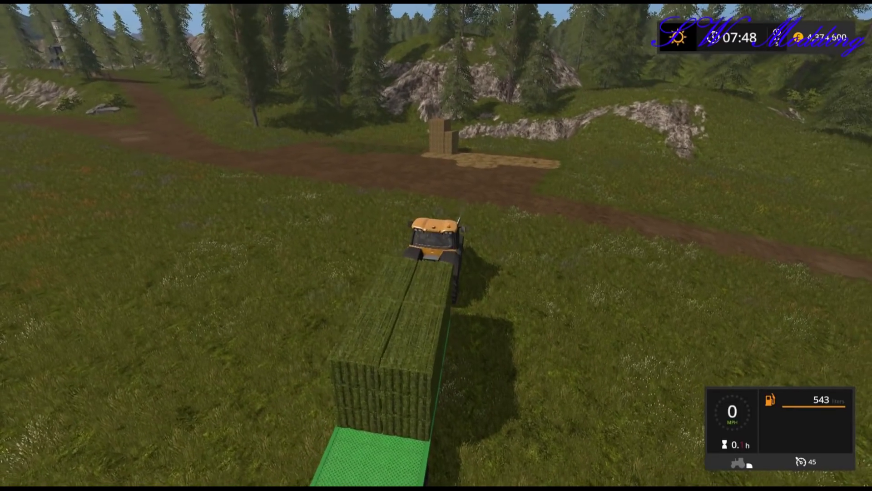
# - Drive the grass-bale trailer to the storage area and unload its bale stack
pyautogui.press('w')
pyautogui.press('d')
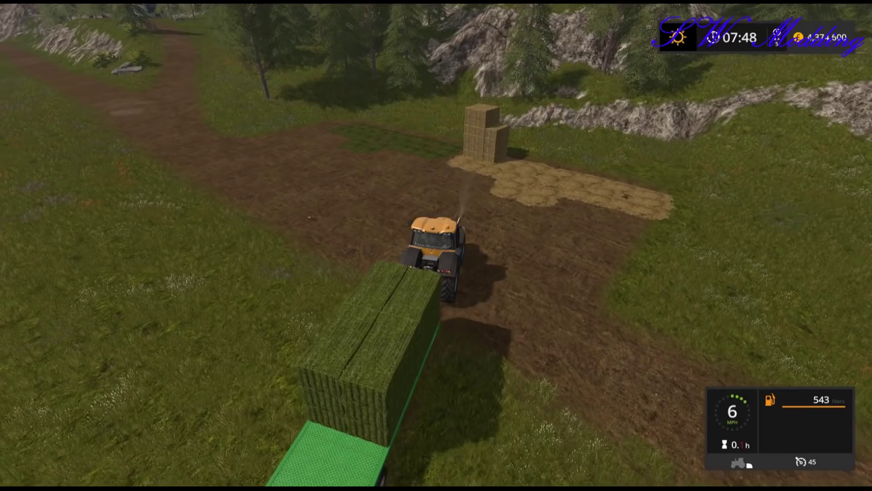
pyautogui.press('w')
pyautogui.press('w')
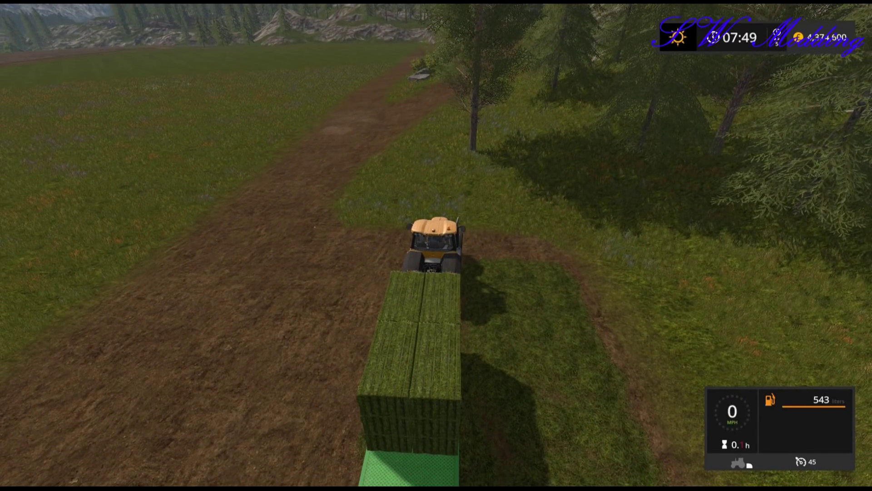
pyautogui.press('u')
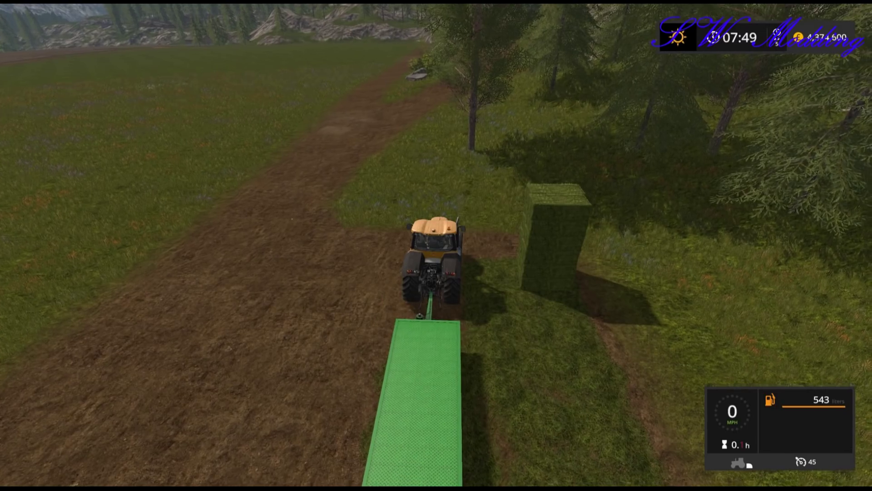
# - Drive off with the empty trailer, get out, and walk to the unloaded grass bales
pyautogui.press('w')
pyautogui.press('a')
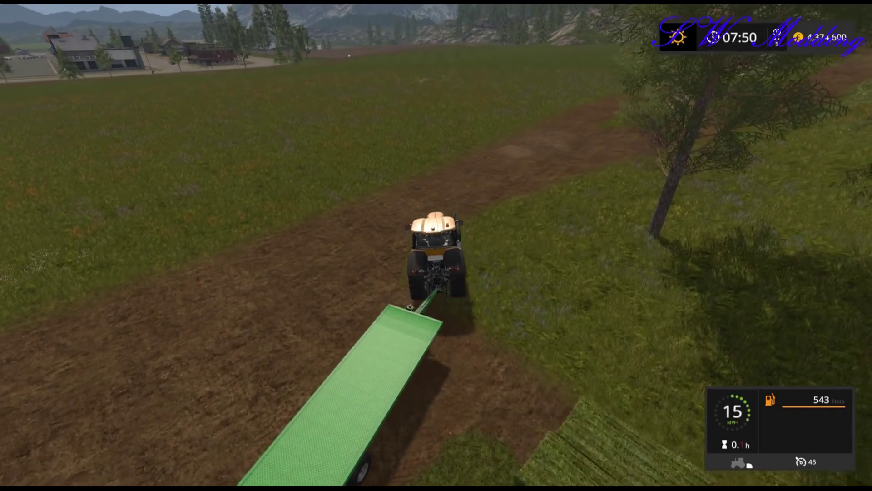
pyautogui.press('a')
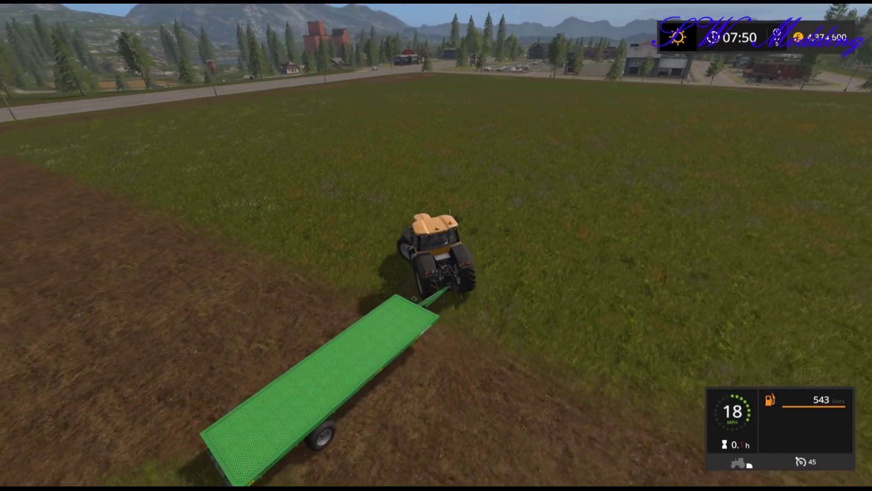
pyautogui.press('e')
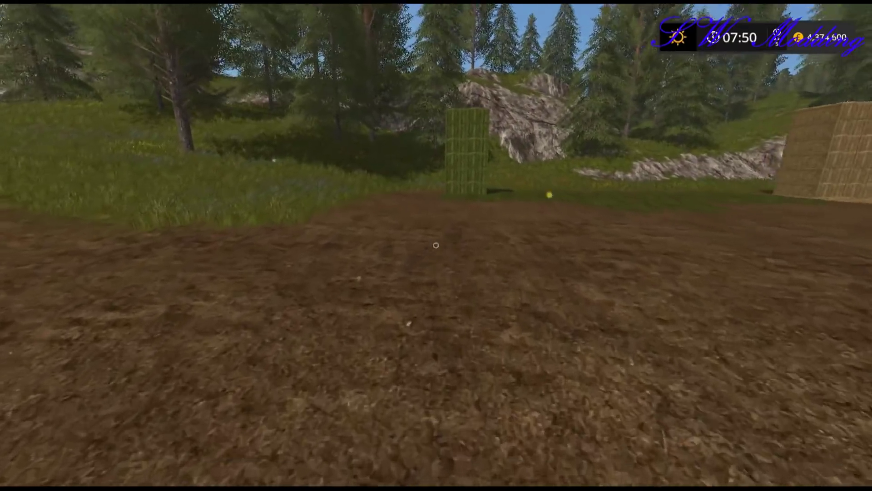
pyautogui.press('w')
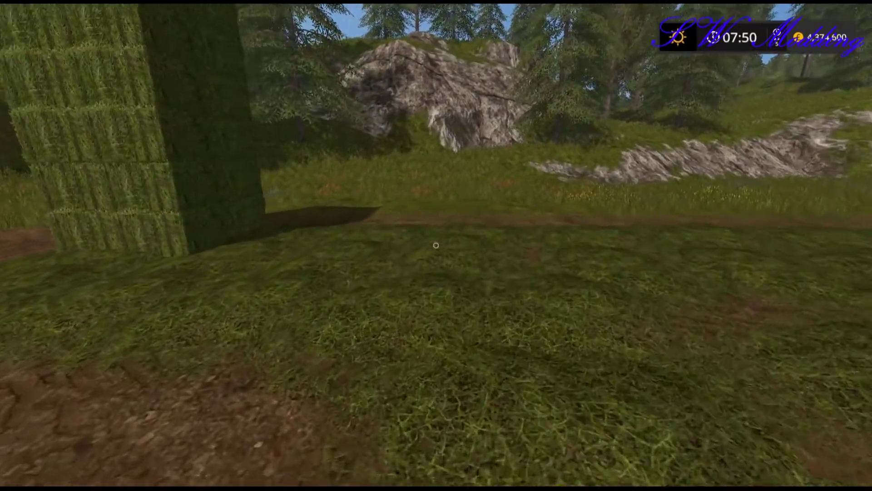
# - Outsource two more square grass bales from the grass bale stack, leaving 12 stored
pyautogui.press('r')
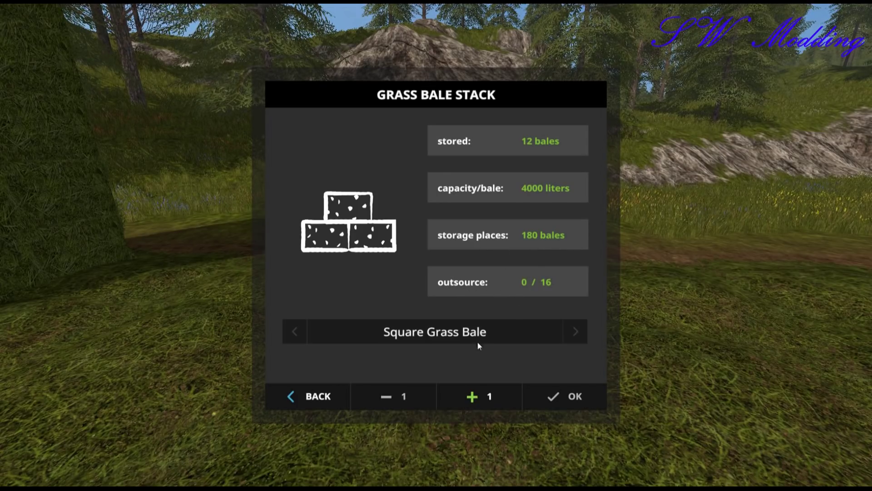
pyautogui.click(482, 393)
pyautogui.click(482, 393)
pyautogui.click(482, 393)
pyautogui.click(483, 394)
pyautogui.click(541, 399)
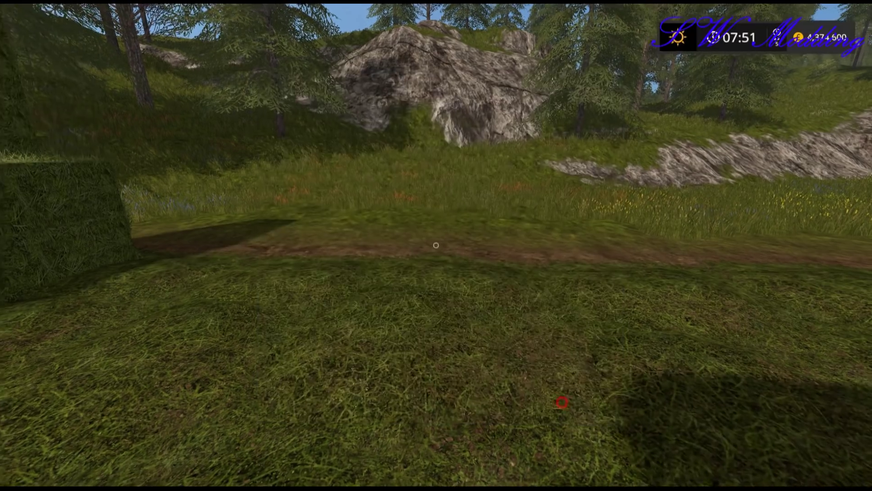
# - Walk past the grass bale stack over to the straw bale stack
pyautogui.press('w')
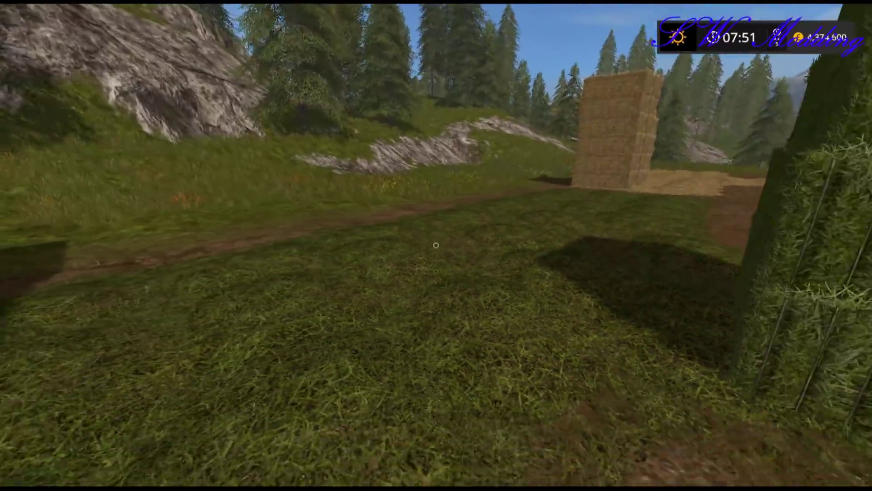
pyautogui.press('w')
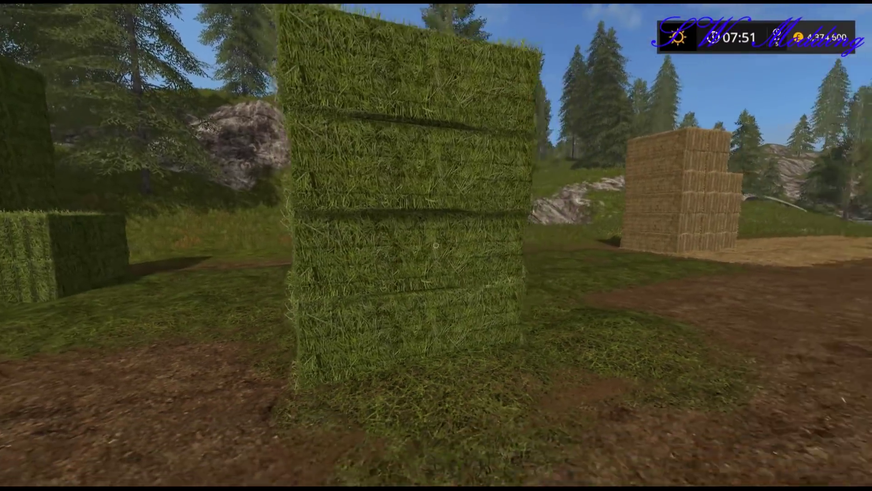
pyautogui.press('w')
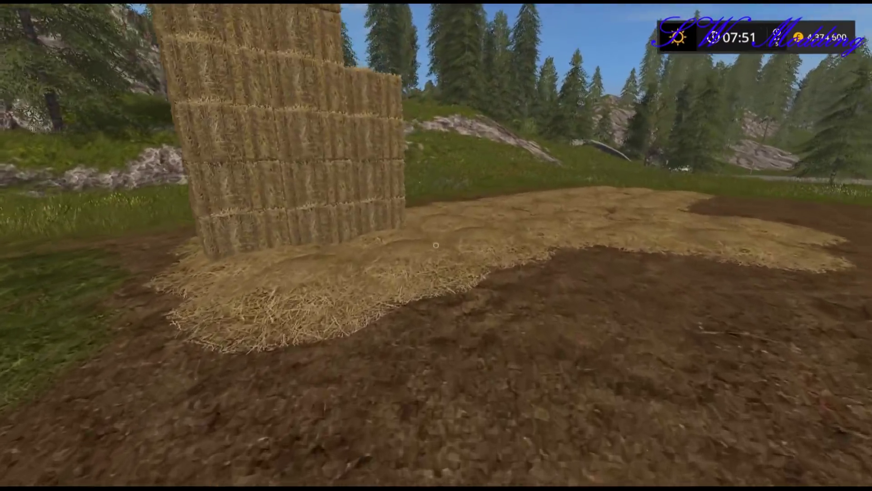
pyautogui.press('w')
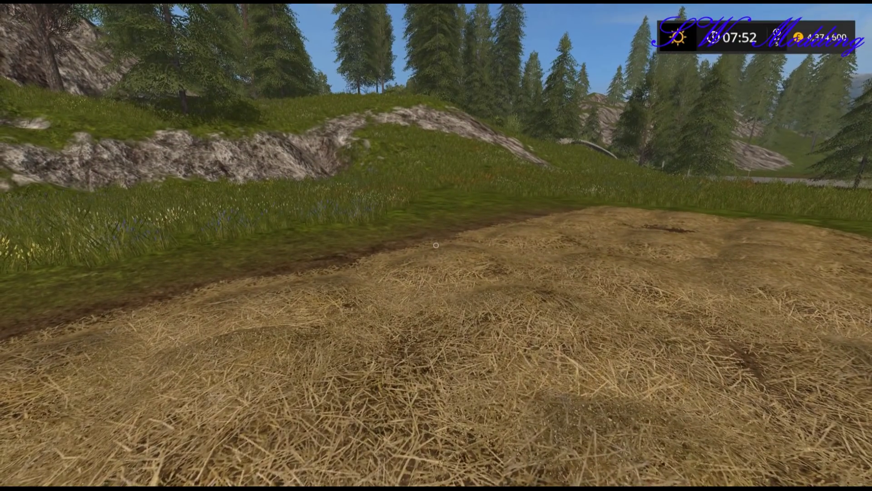
# - Raise the straw bale stack's outsource count to 5/16 and confirm
pyautogui.press('r')
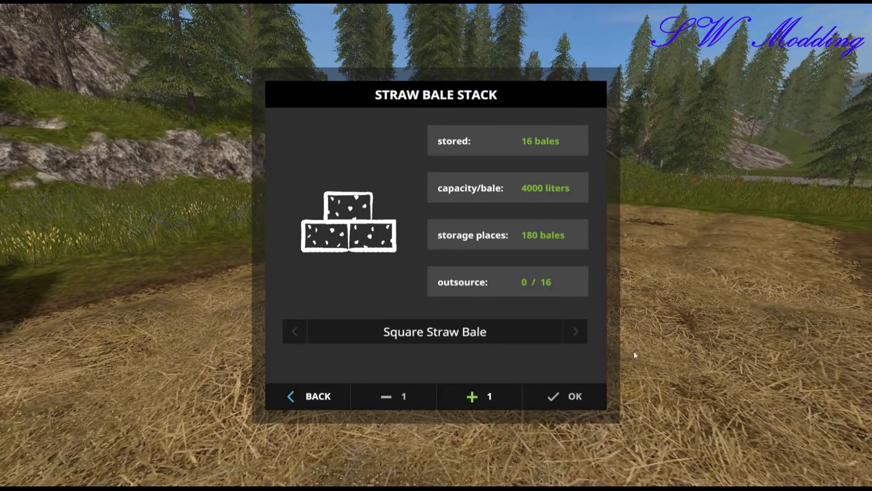
pyautogui.click(507, 397)
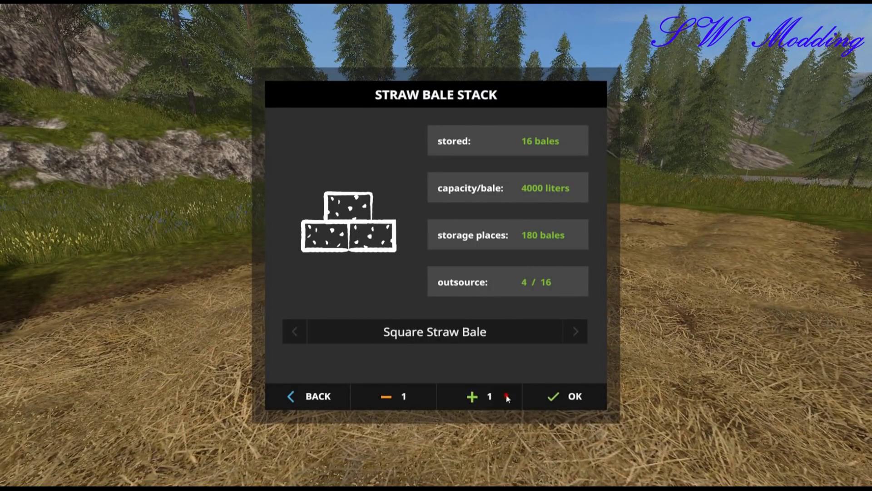
pyautogui.click(568, 393)
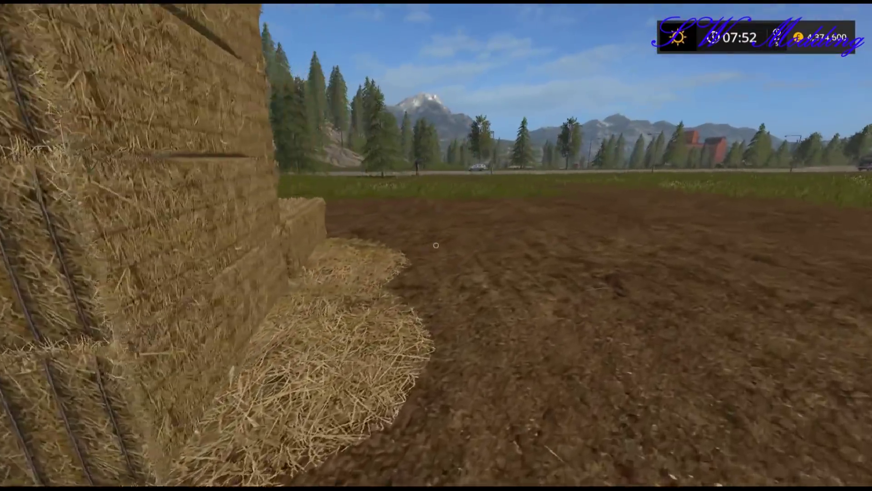
# - Step back and walk toward the grass bale stacks to view all the stacks
pyautogui.press('s')
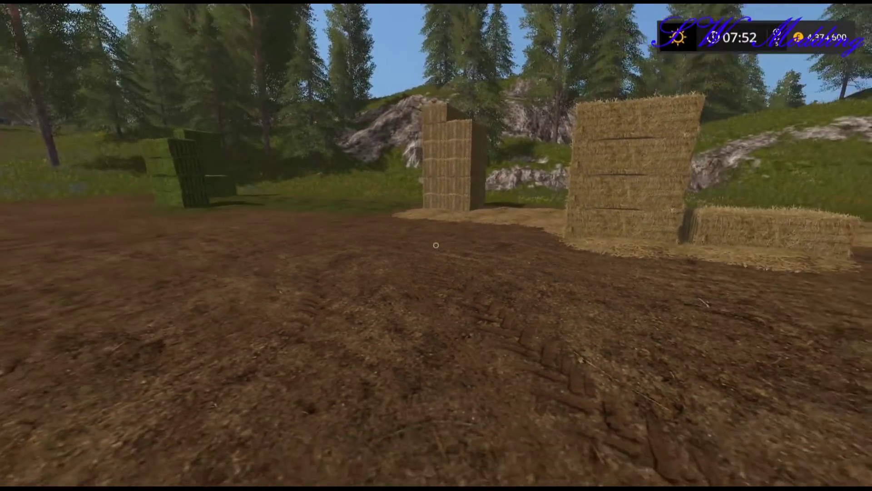
pyautogui.press('s')
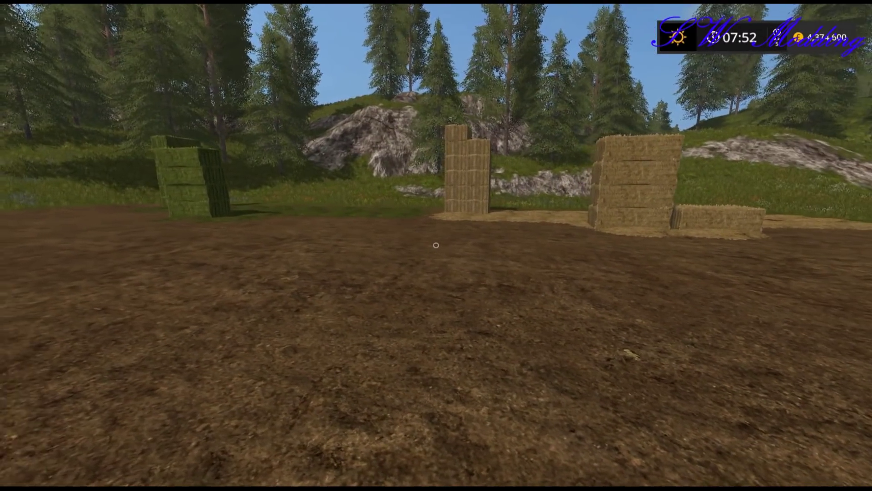
pyautogui.press('w')
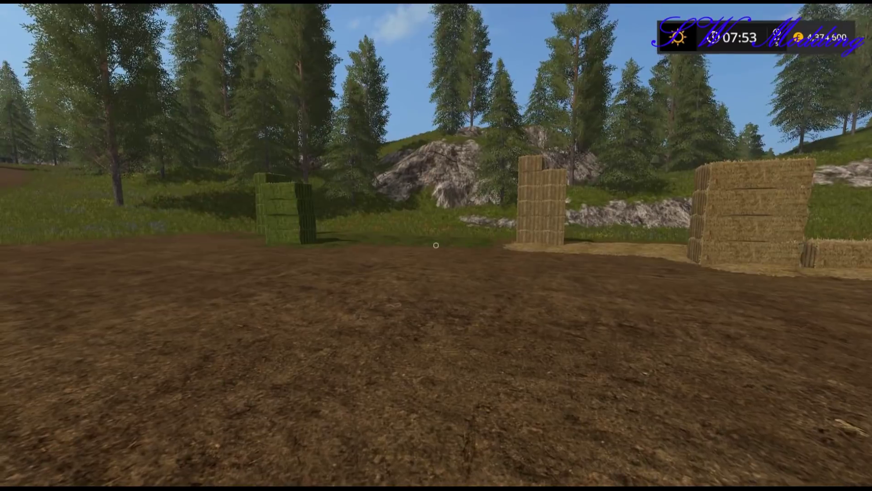
pyautogui.press('w')
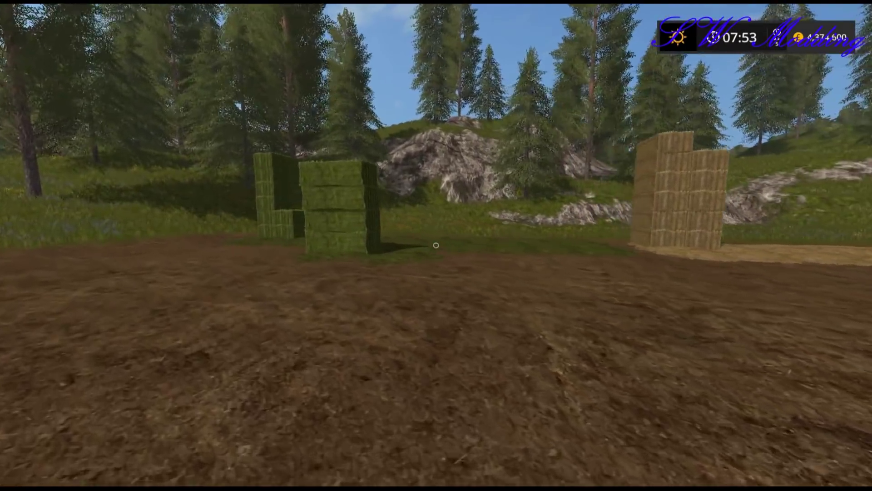